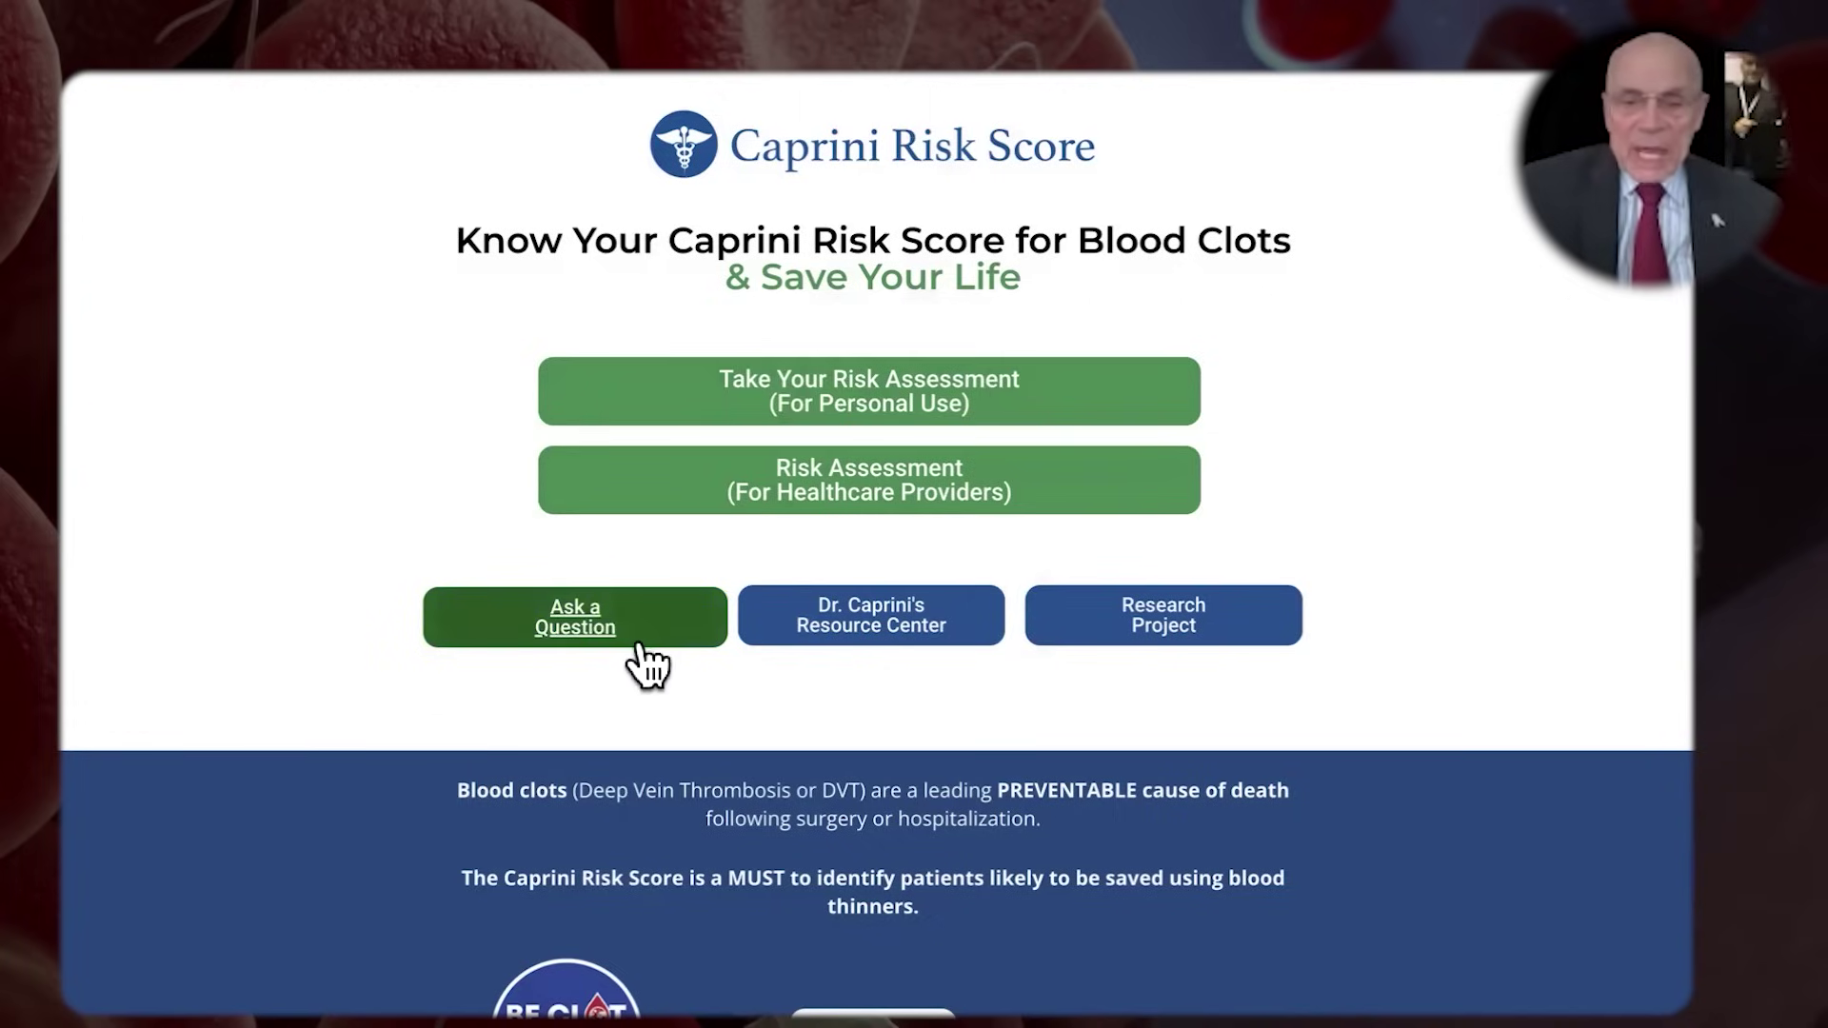
Glance at the Ask The Doctor form, then start the personal-use risk assessment at score 0
click(577, 631)
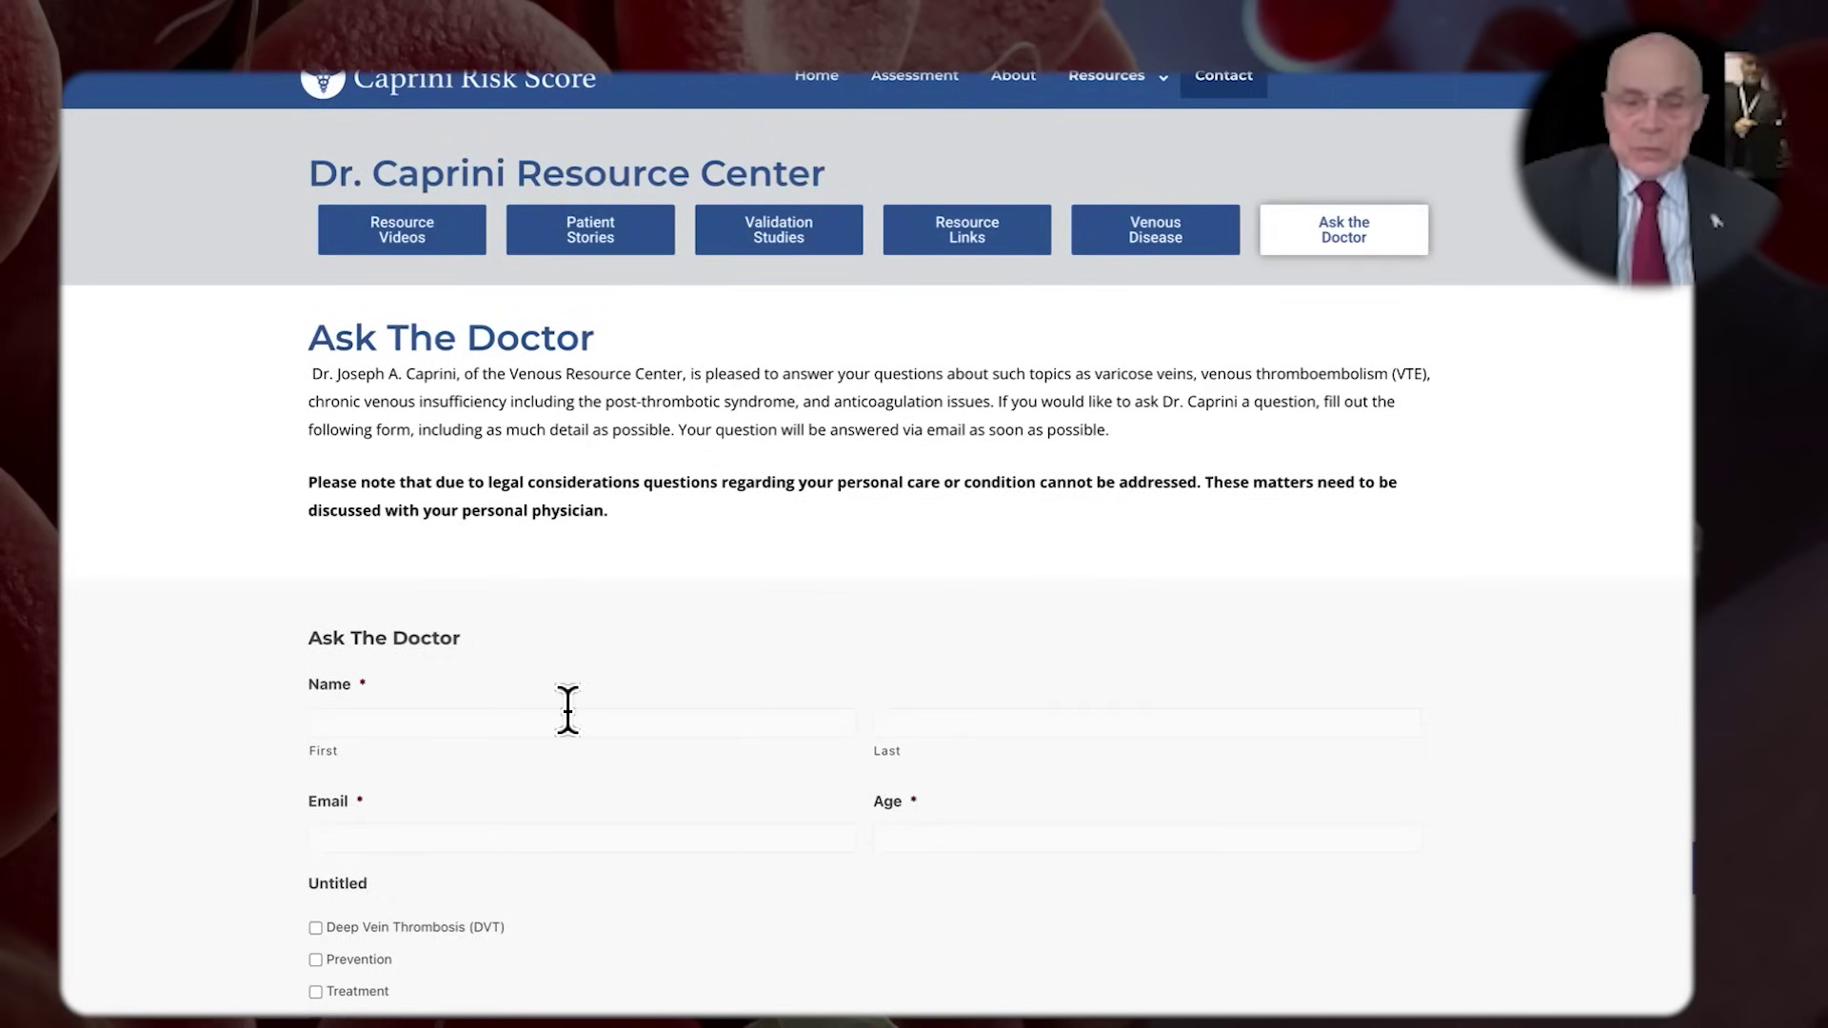
scroll(569, 709, down, 3)
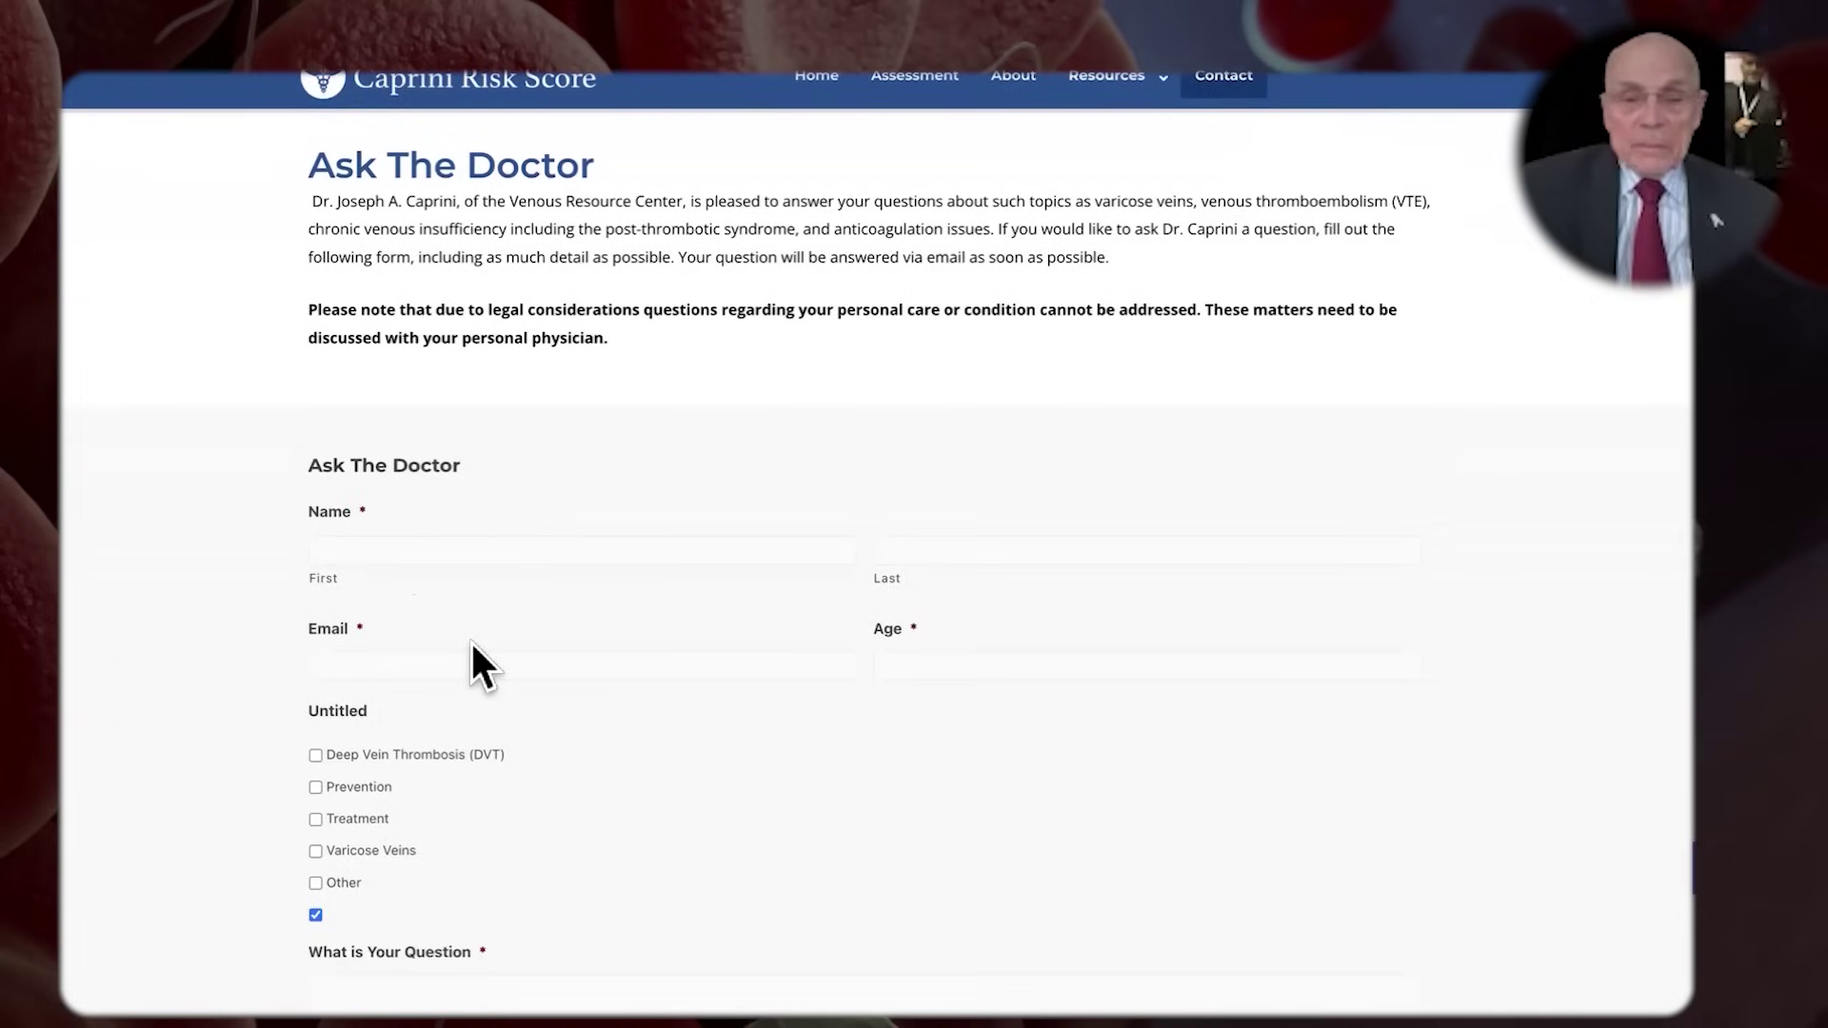
scroll(471, 640, up, 3)
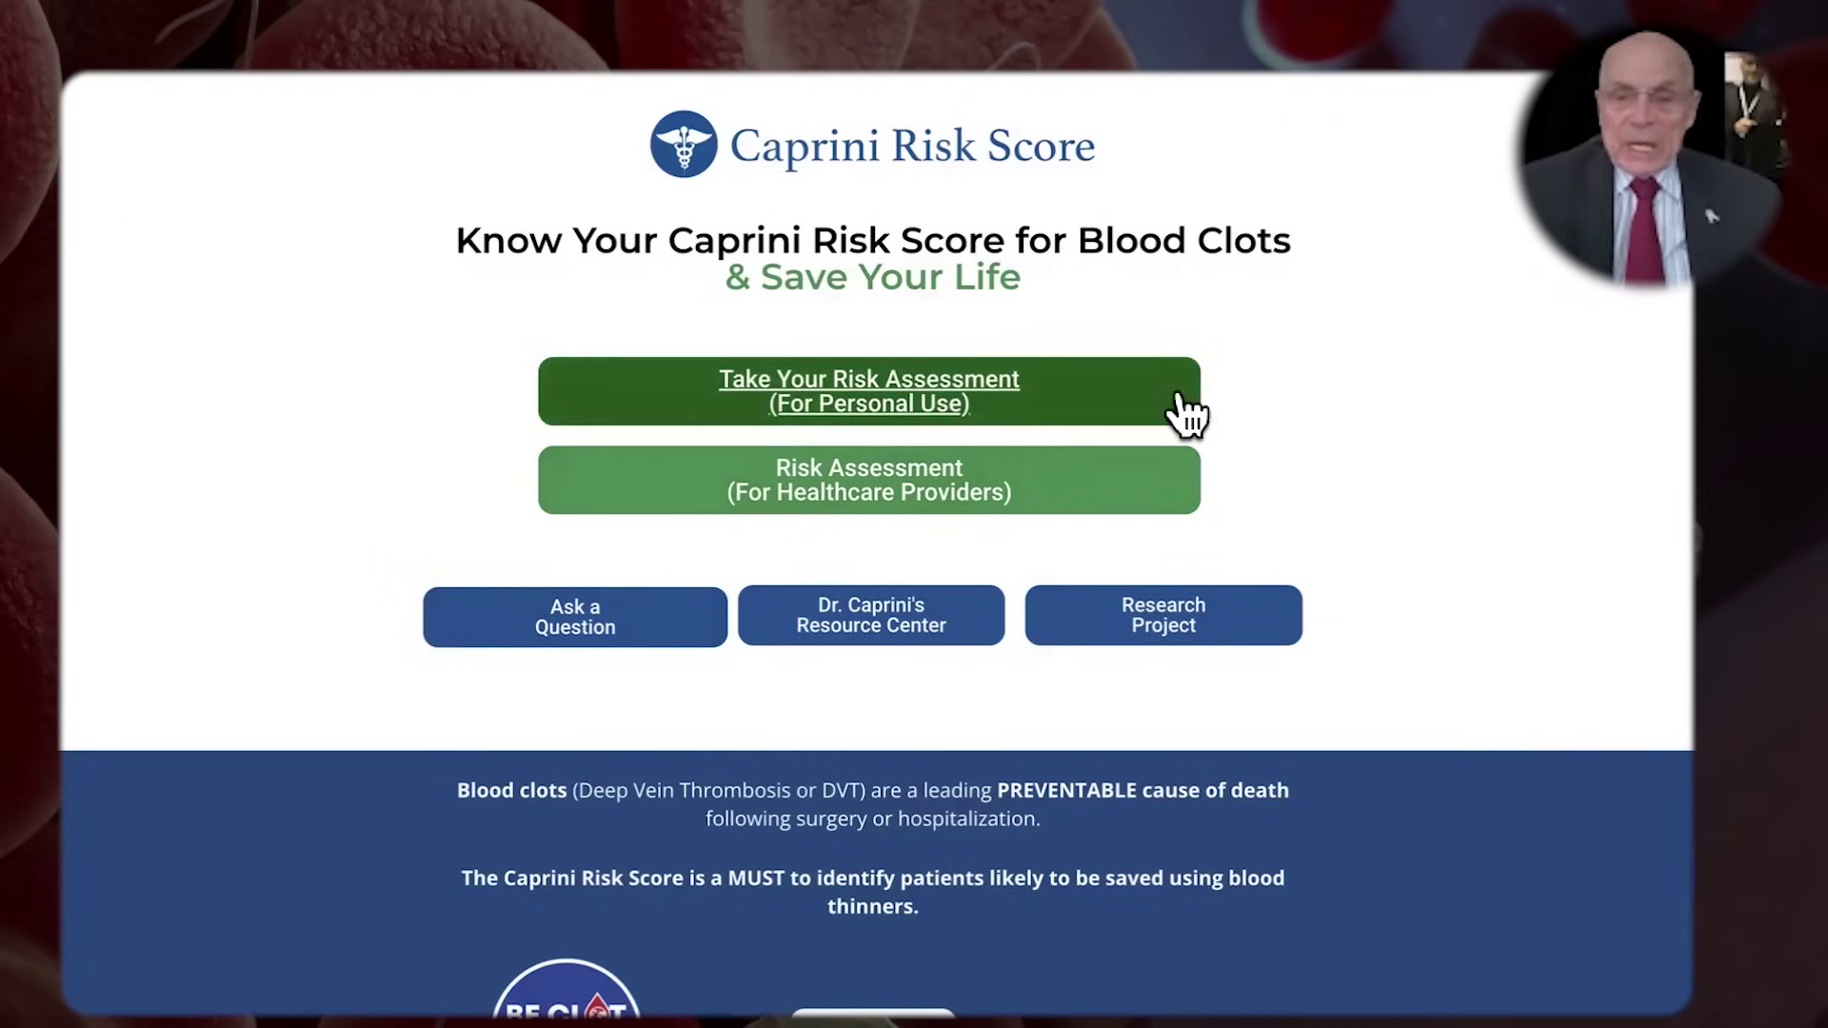
click(828, 408)
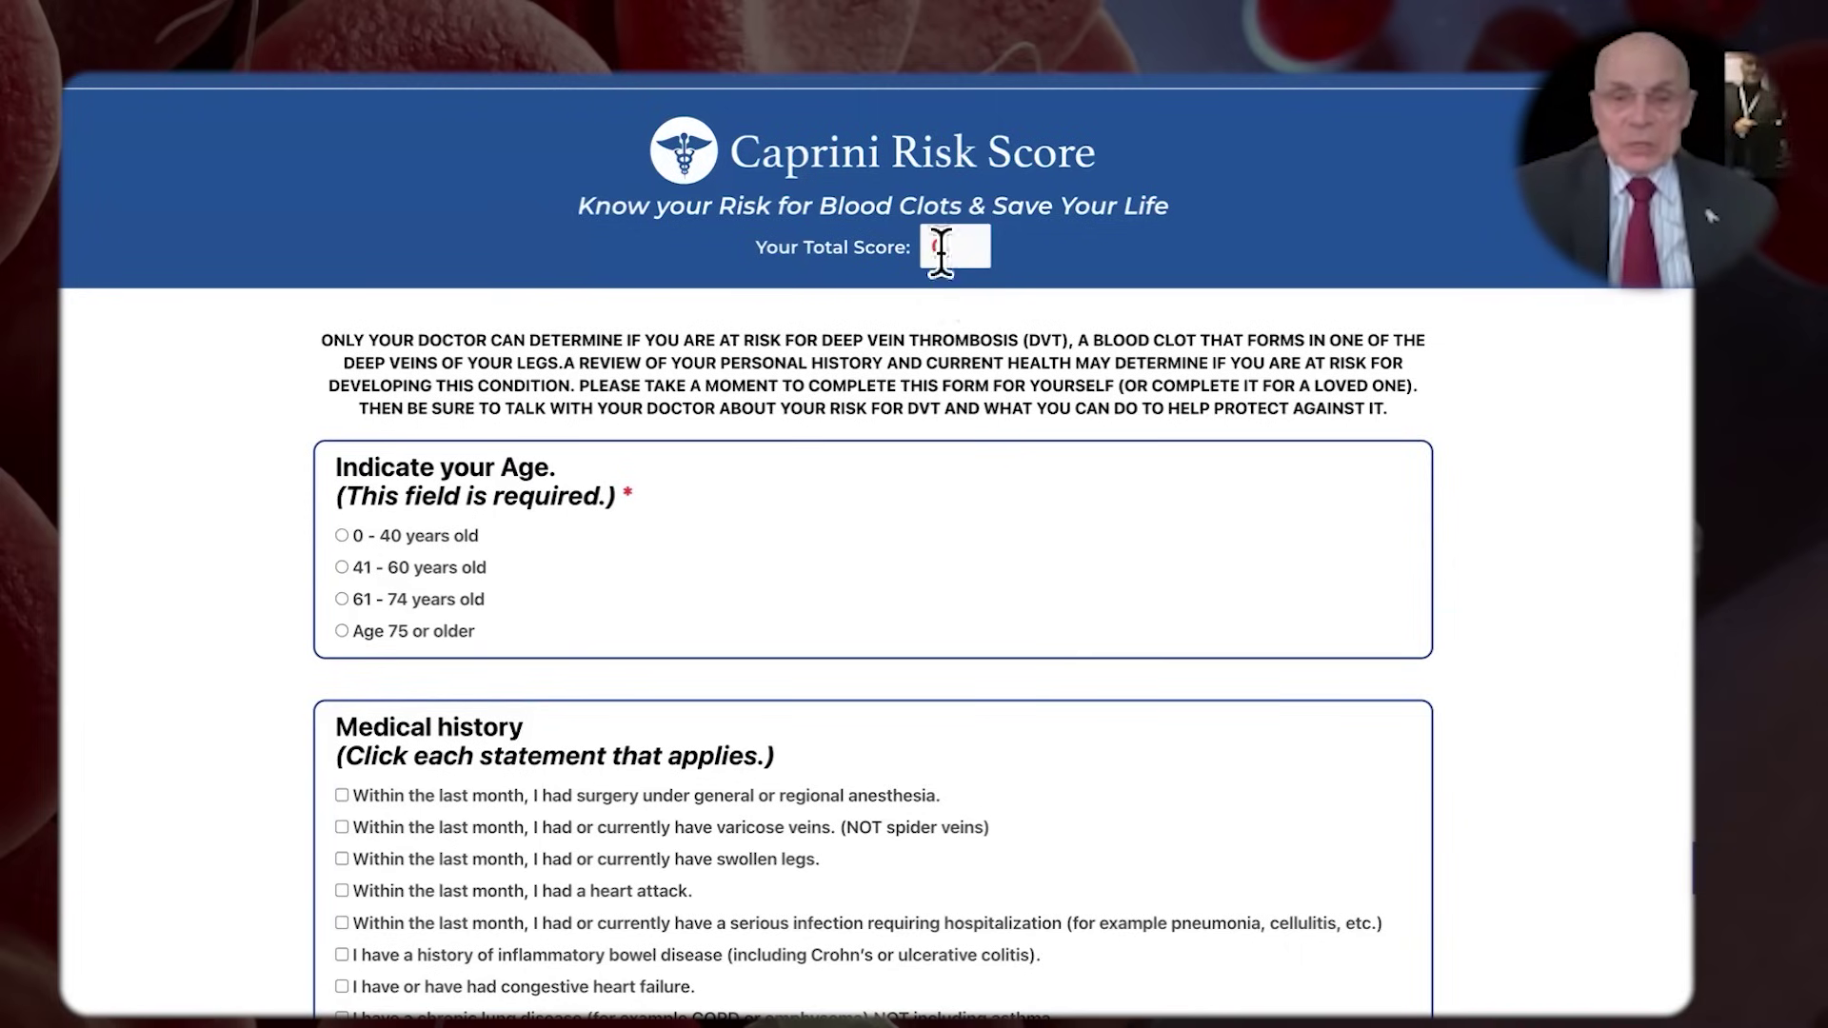
Answer age 75 or older, a heart attack within the last month, and female gender
click(343, 630)
scroll(612, 640, down, 6)
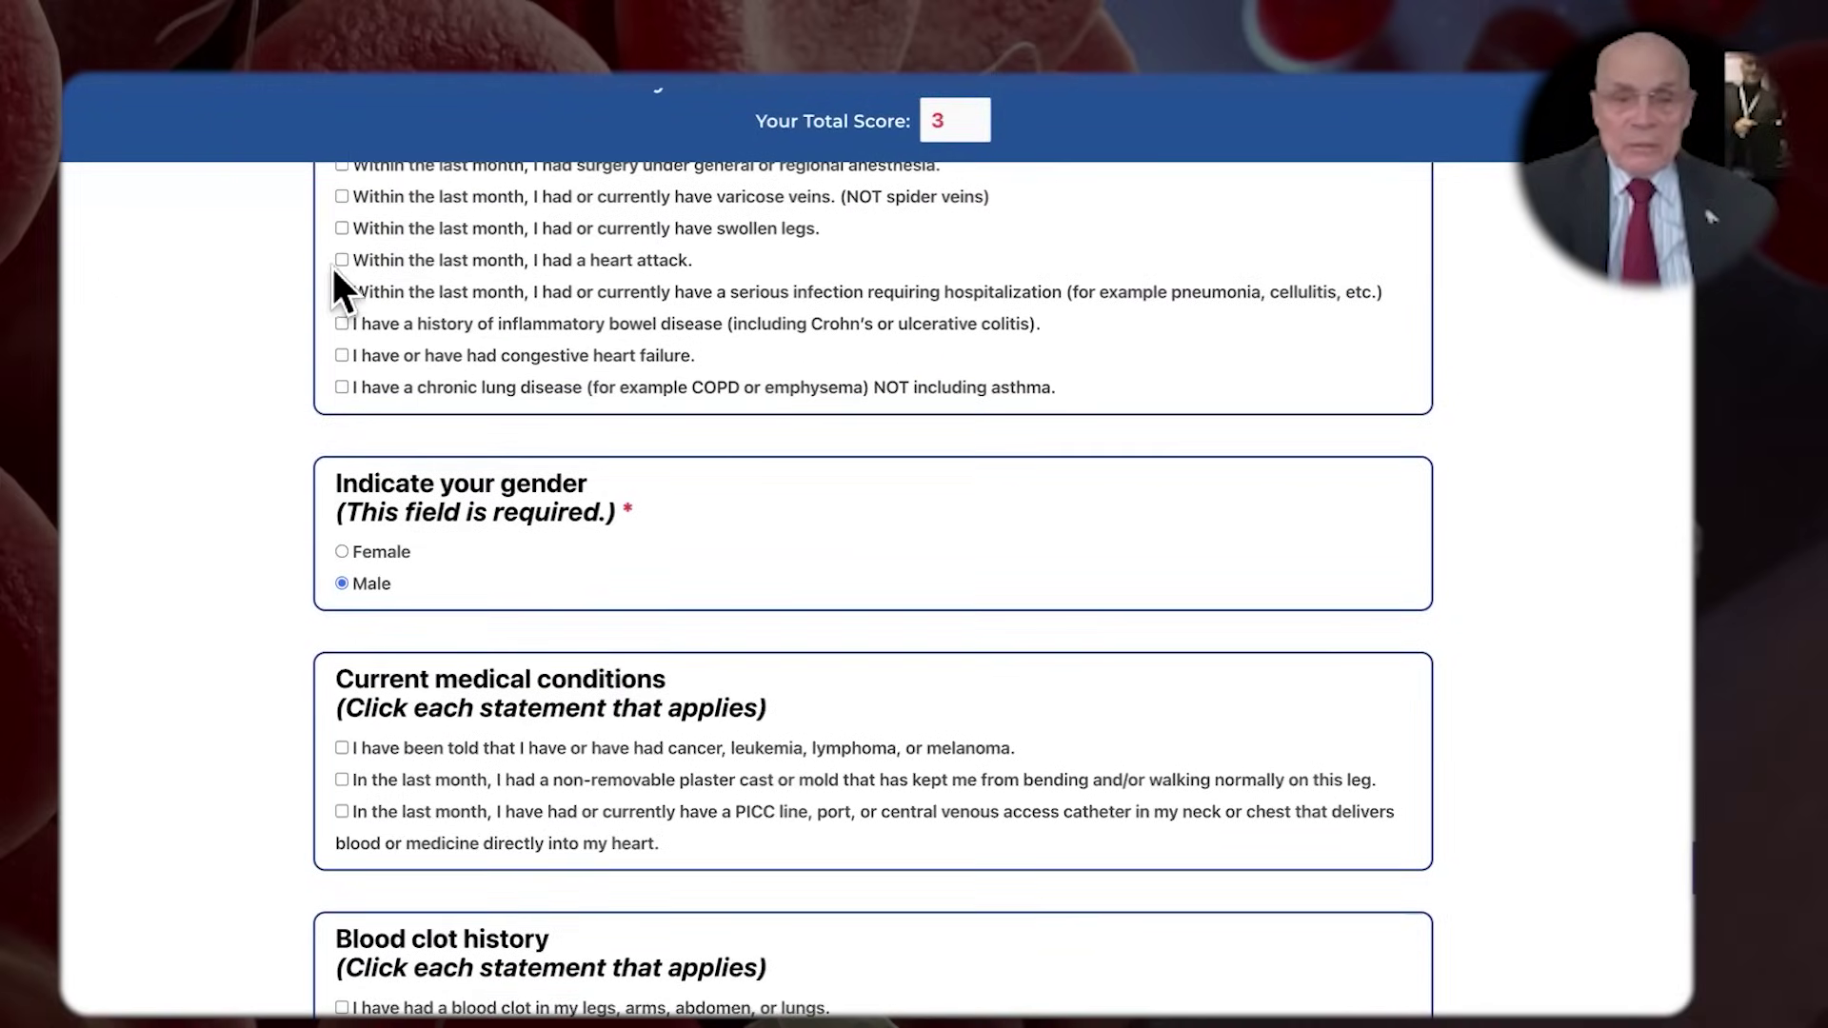
click(340, 260)
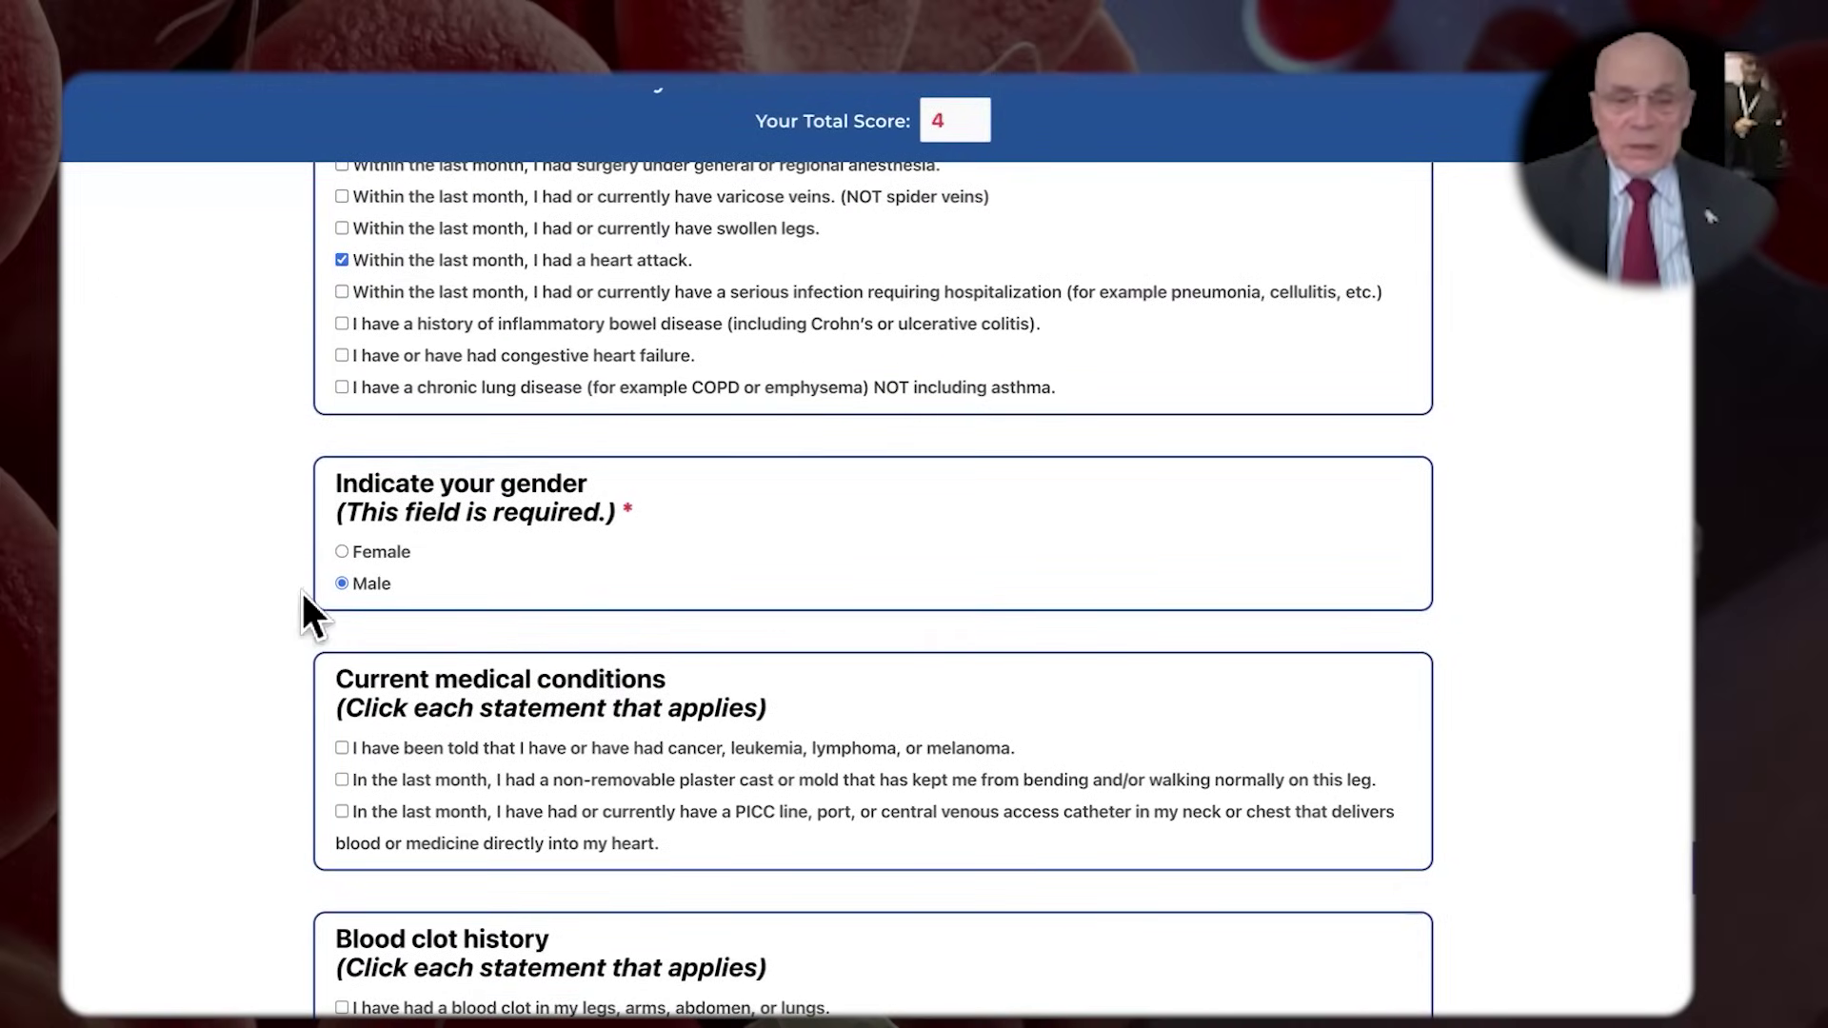
click(341, 551)
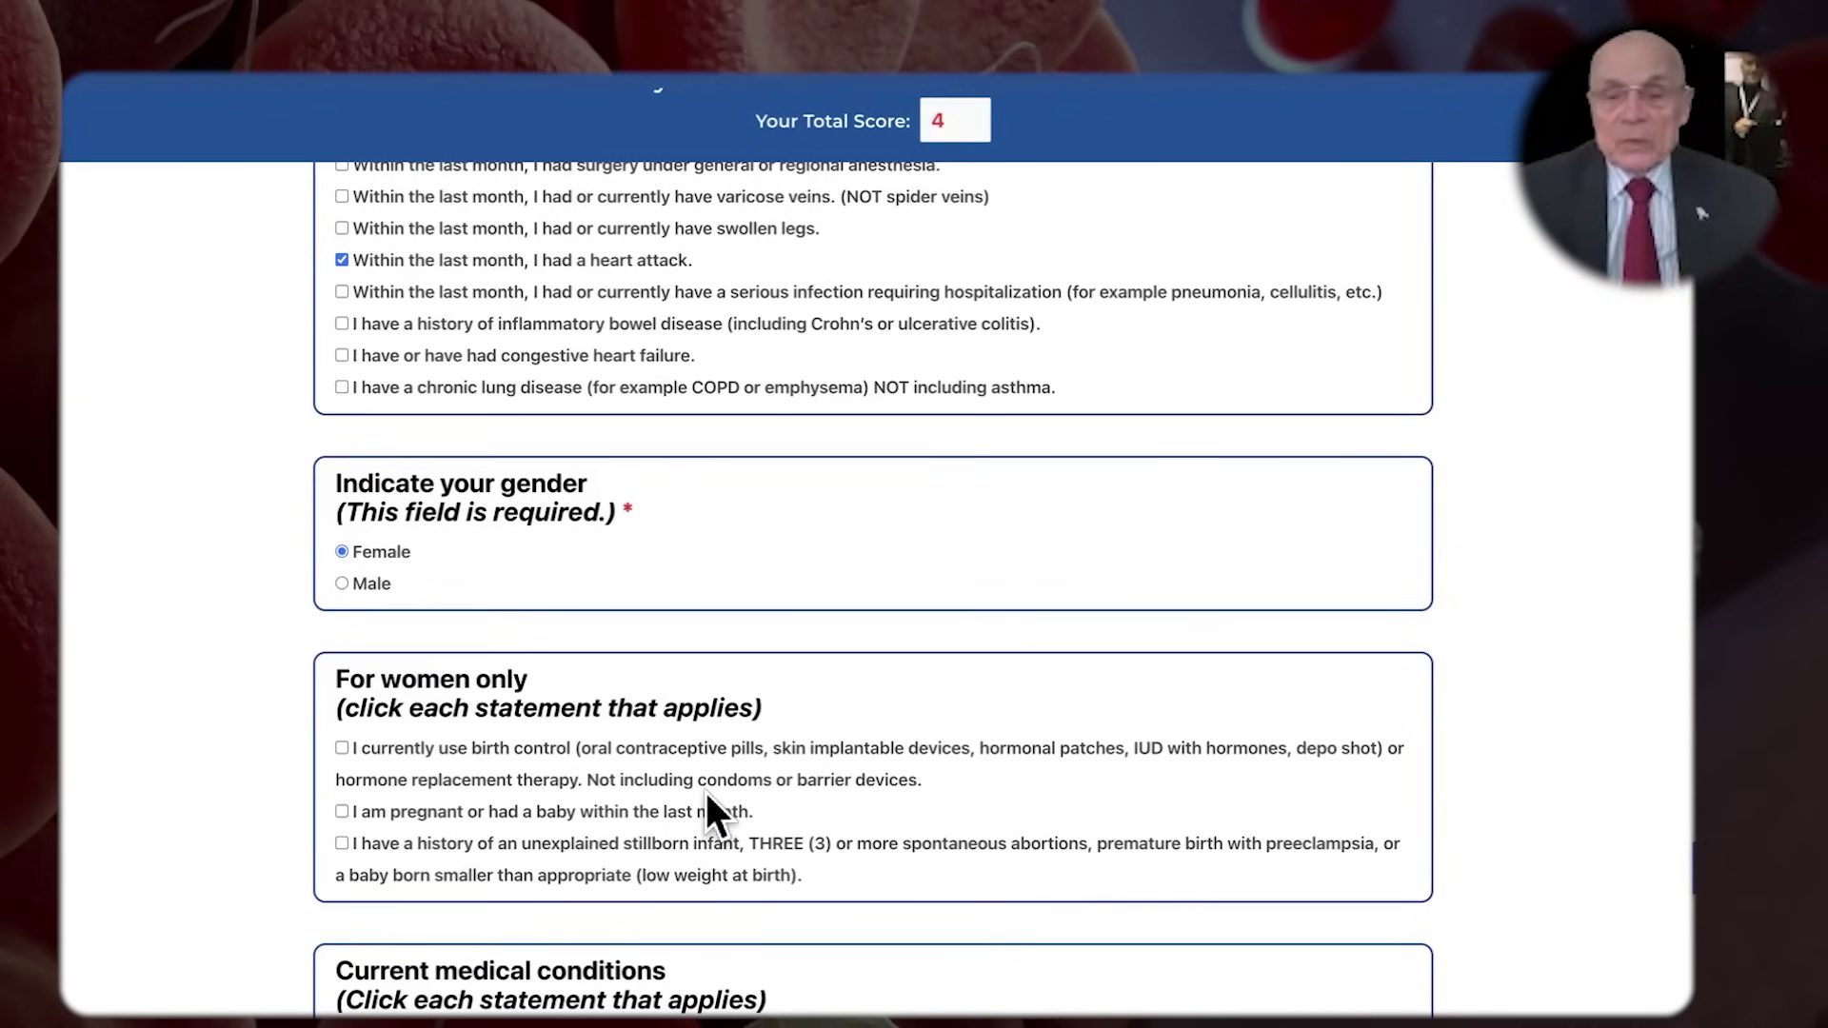
Check a history of cancer and a family member's blood clot further down the form
scroll(710, 795, down, 3)
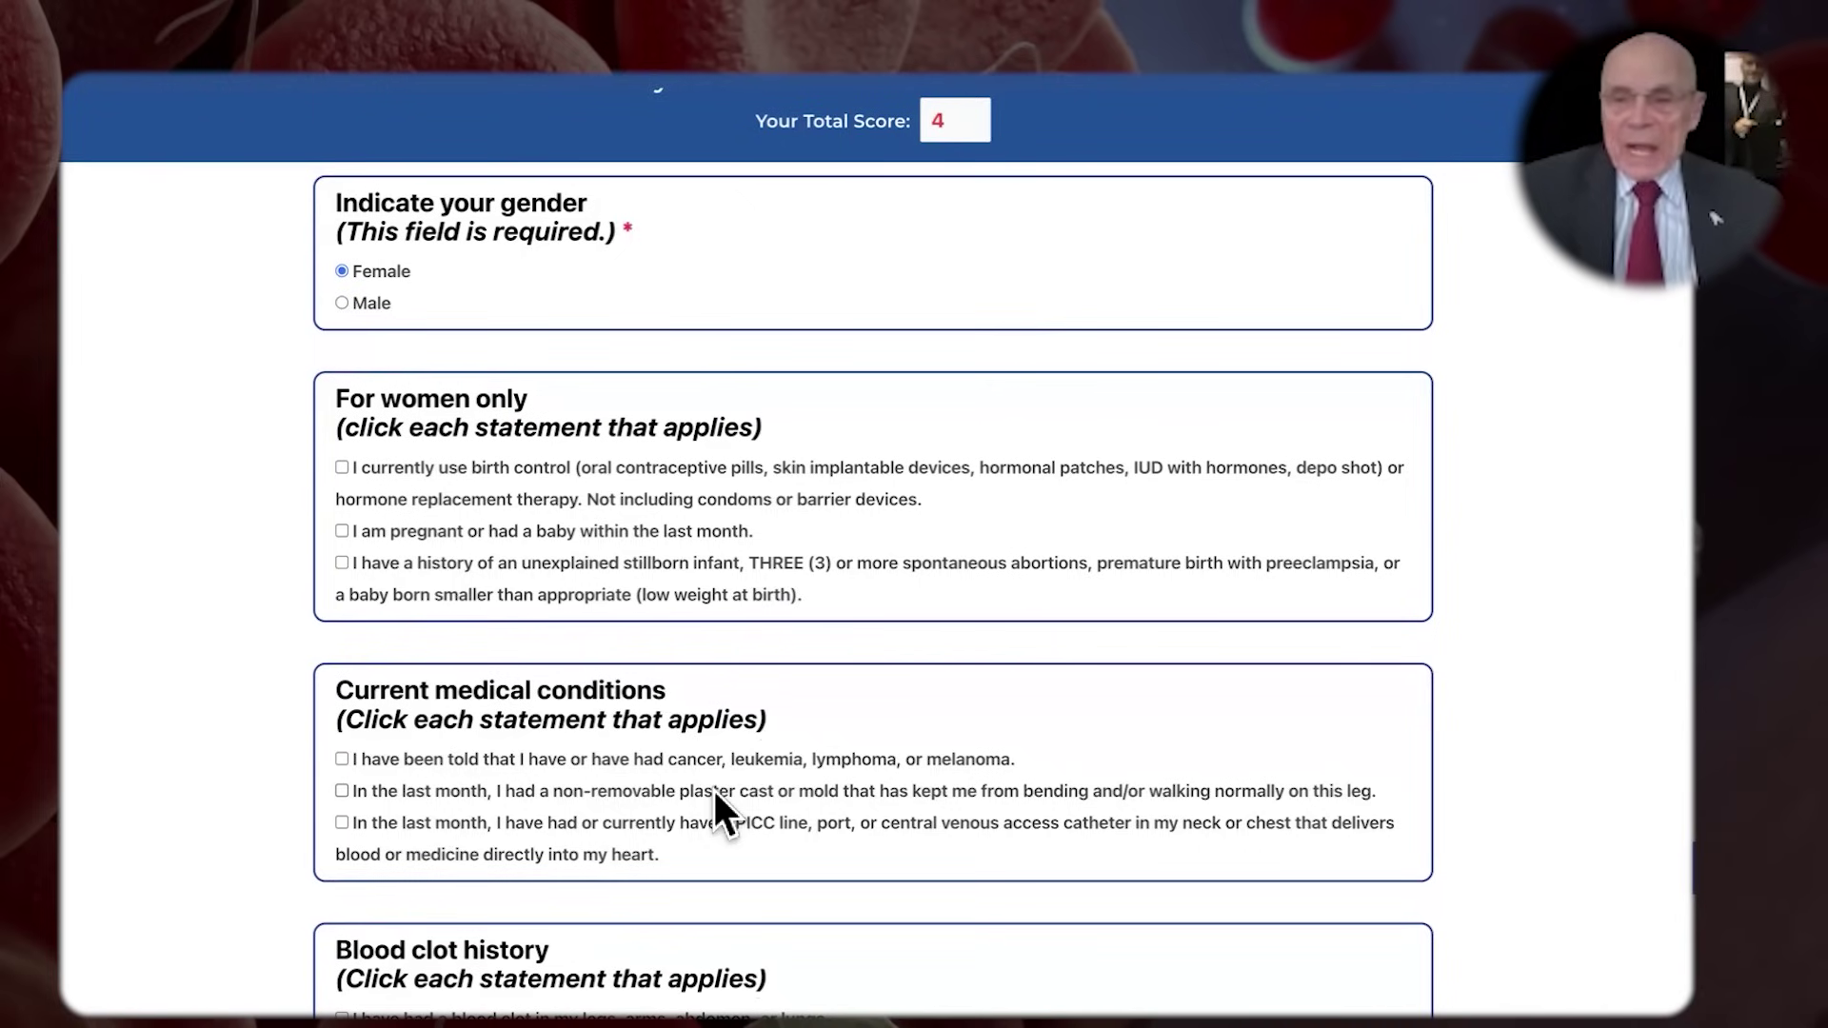
scroll(767, 760, down, 2)
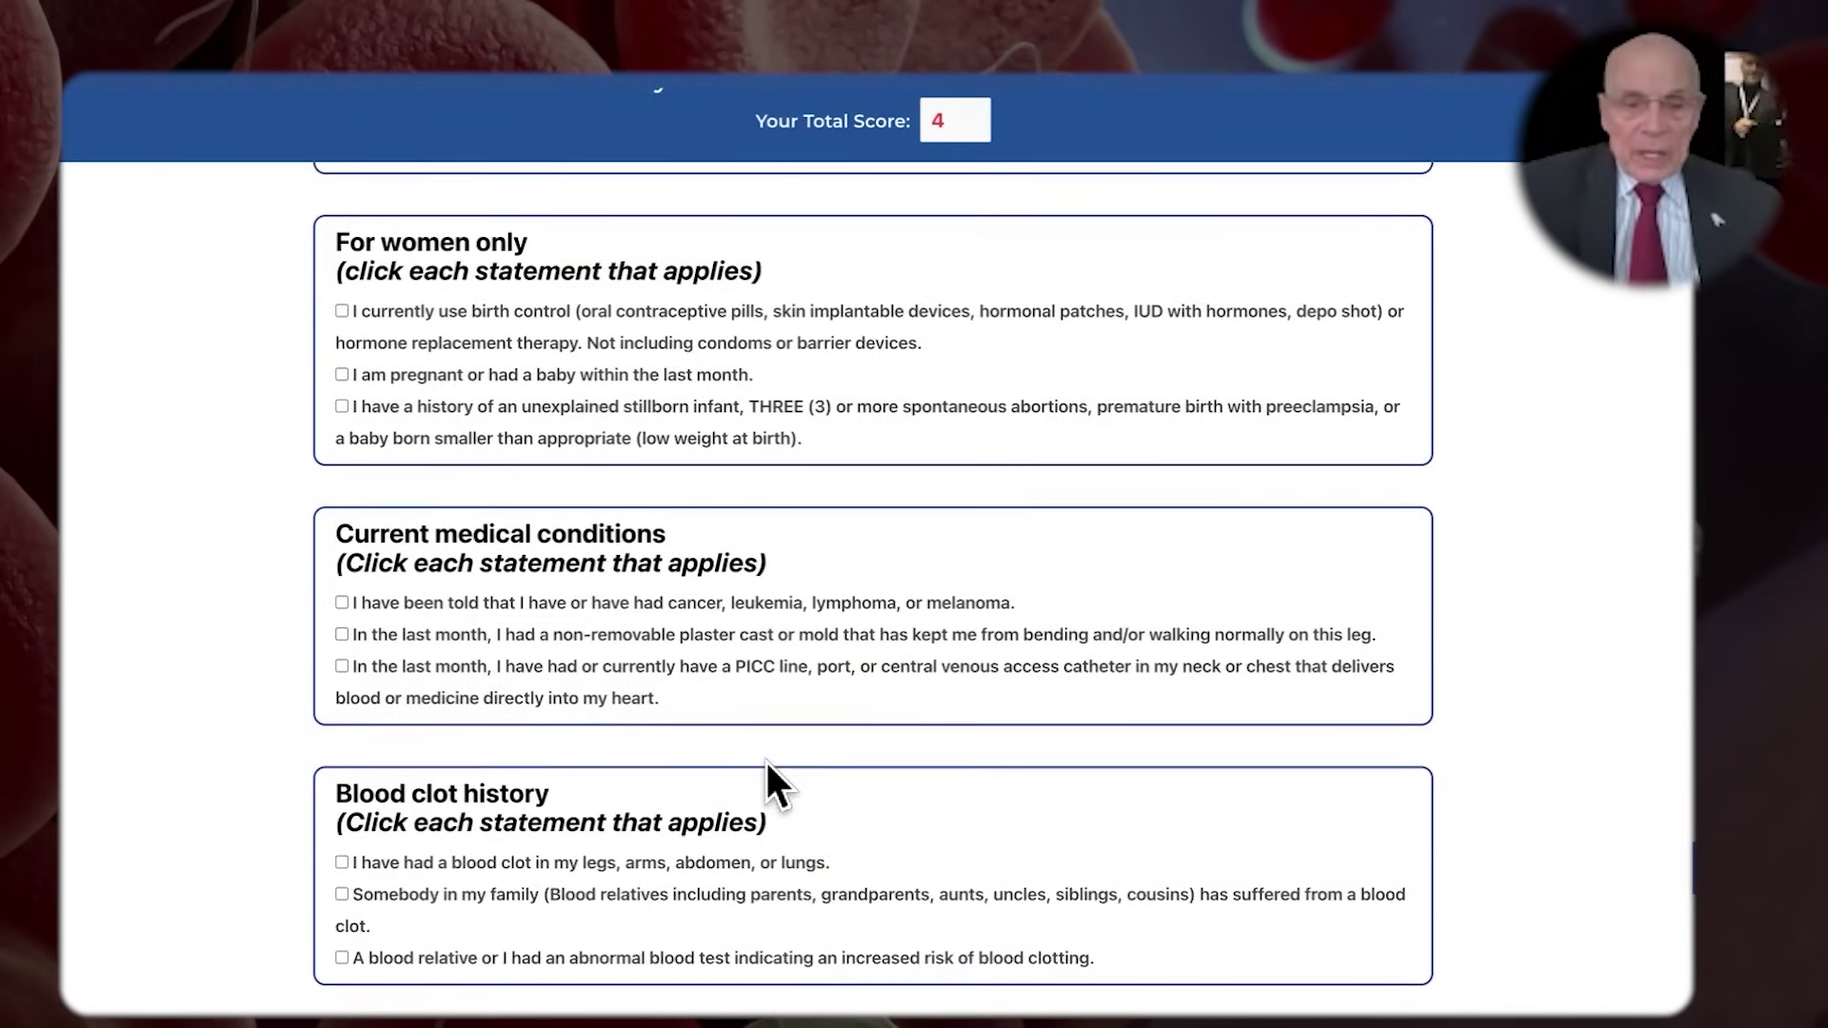
click(337, 600)
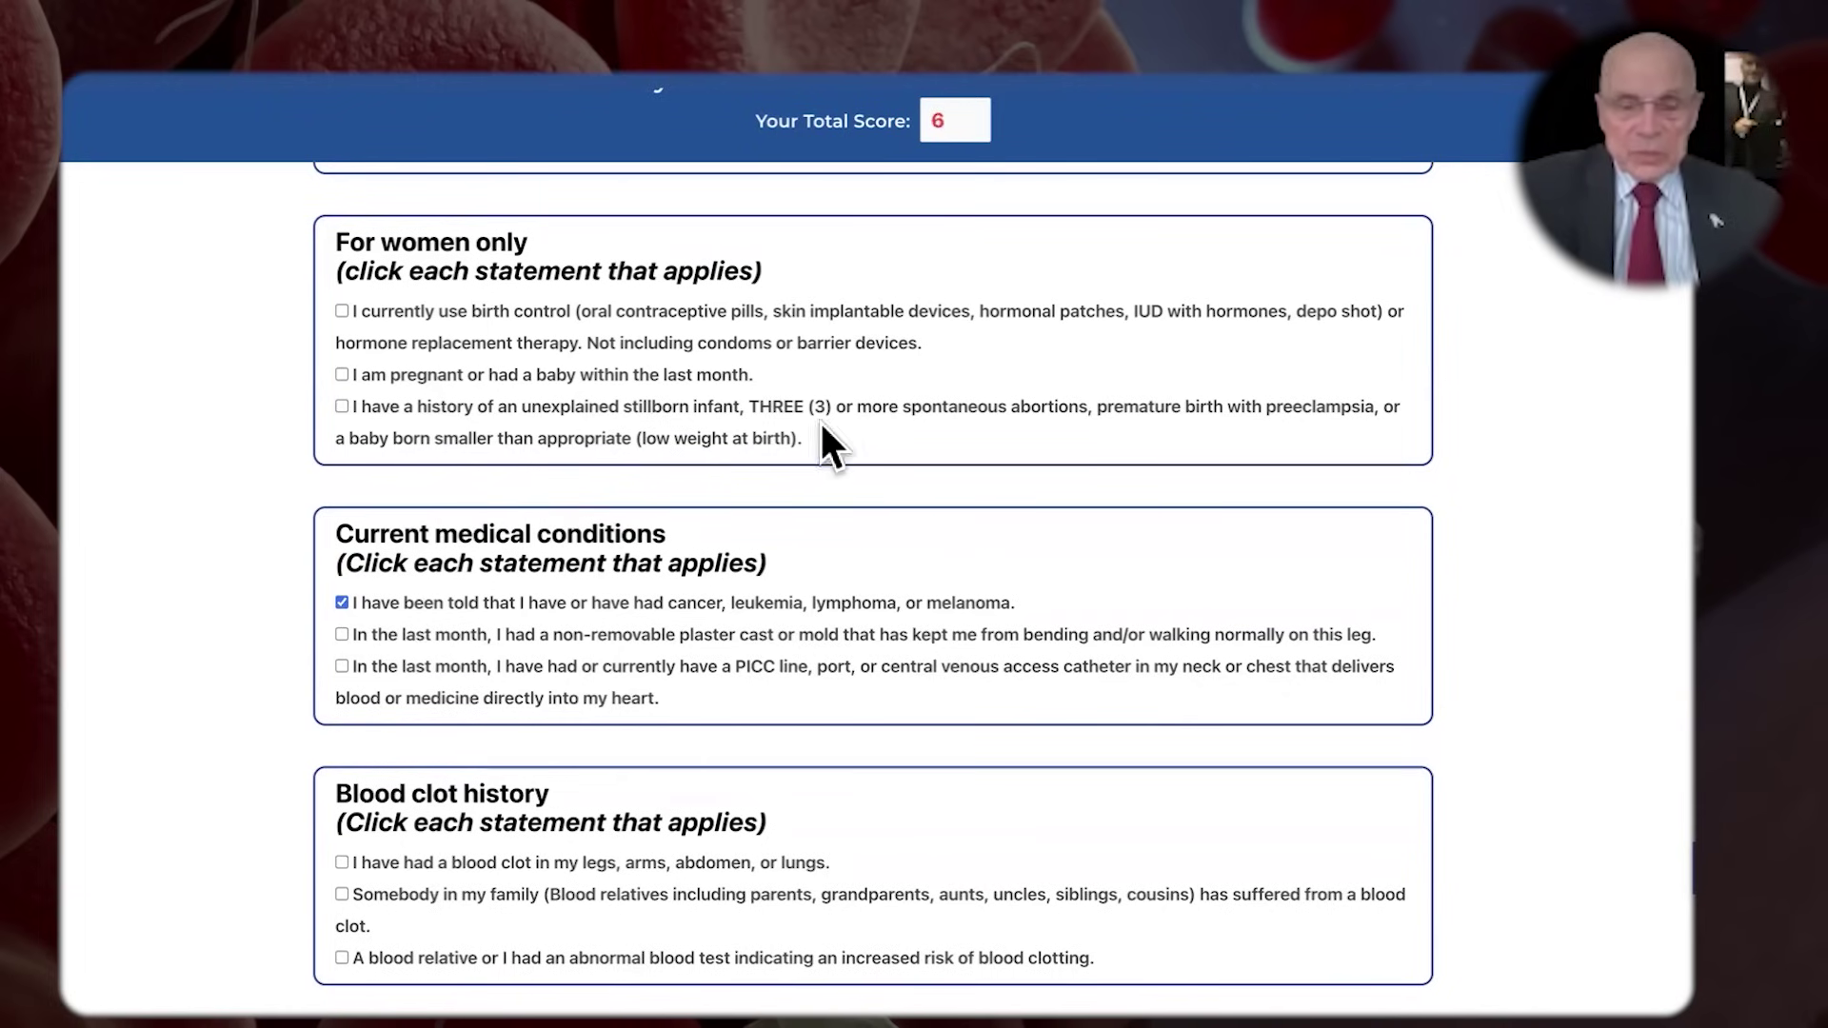
scroll(699, 861, down, 1)
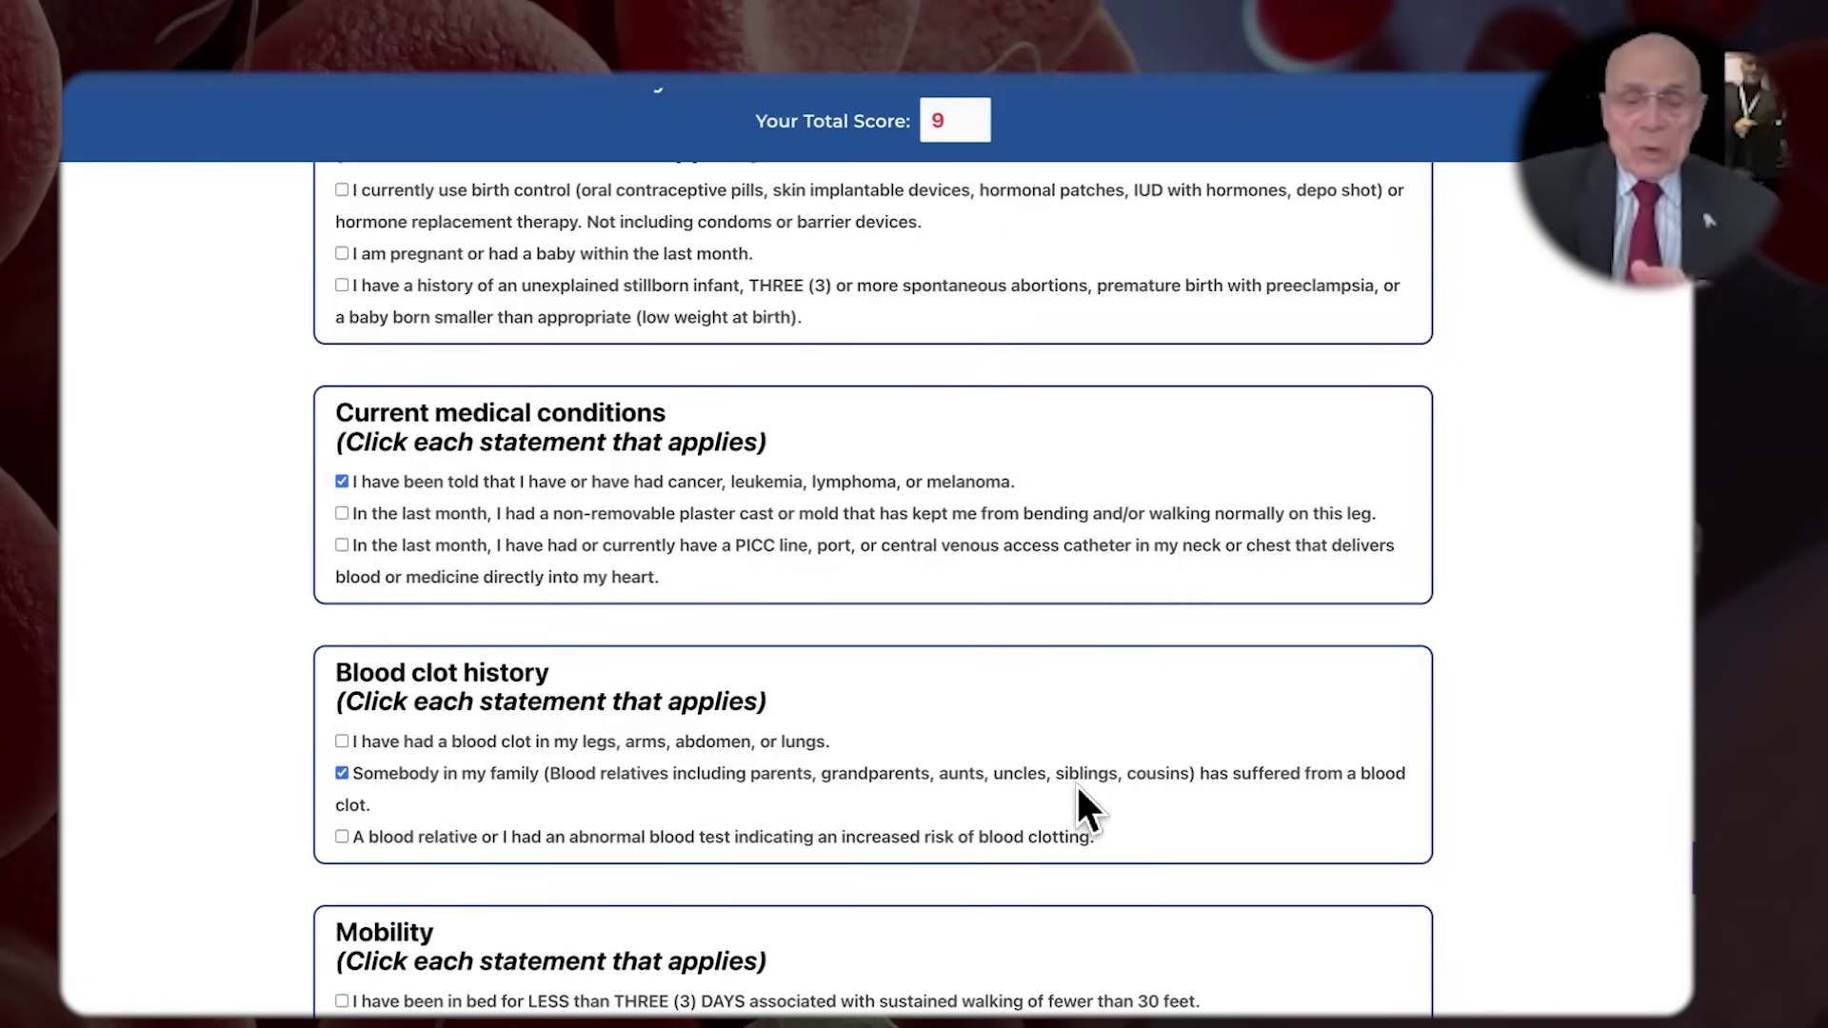
scroll(1090, 771, down, 2)
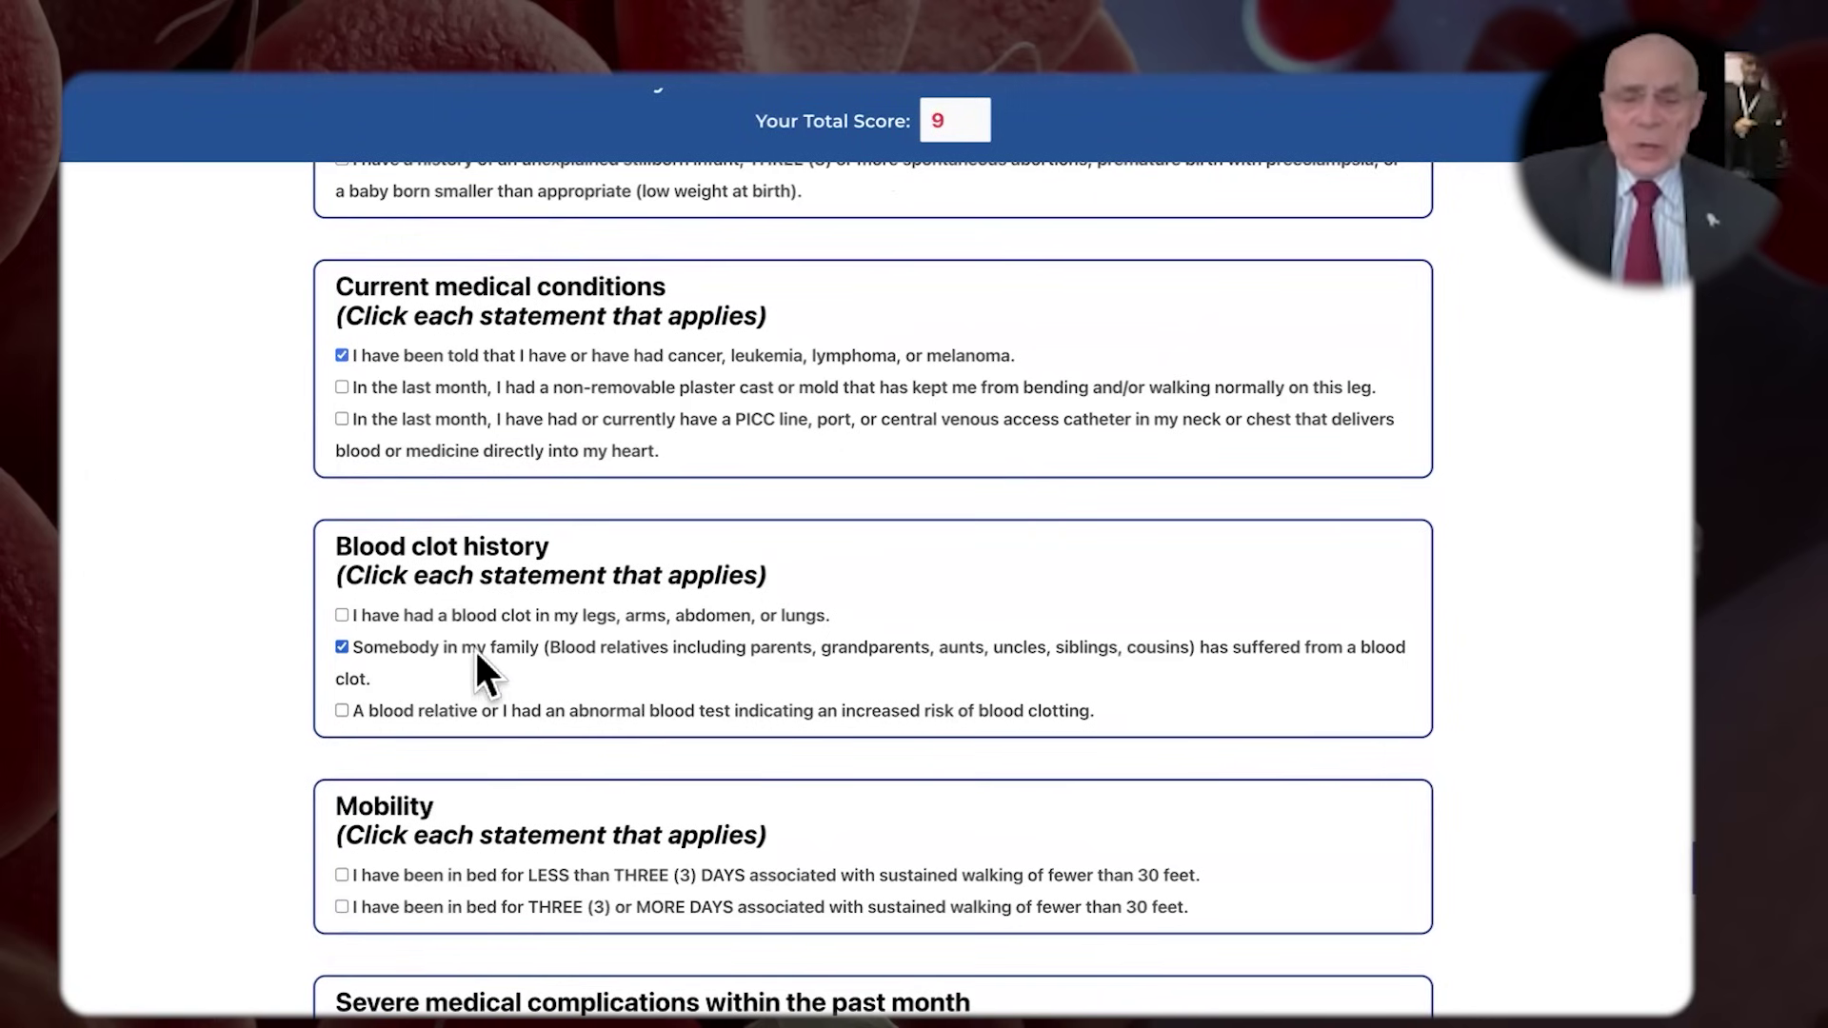
scroll(500, 665, down, 5)
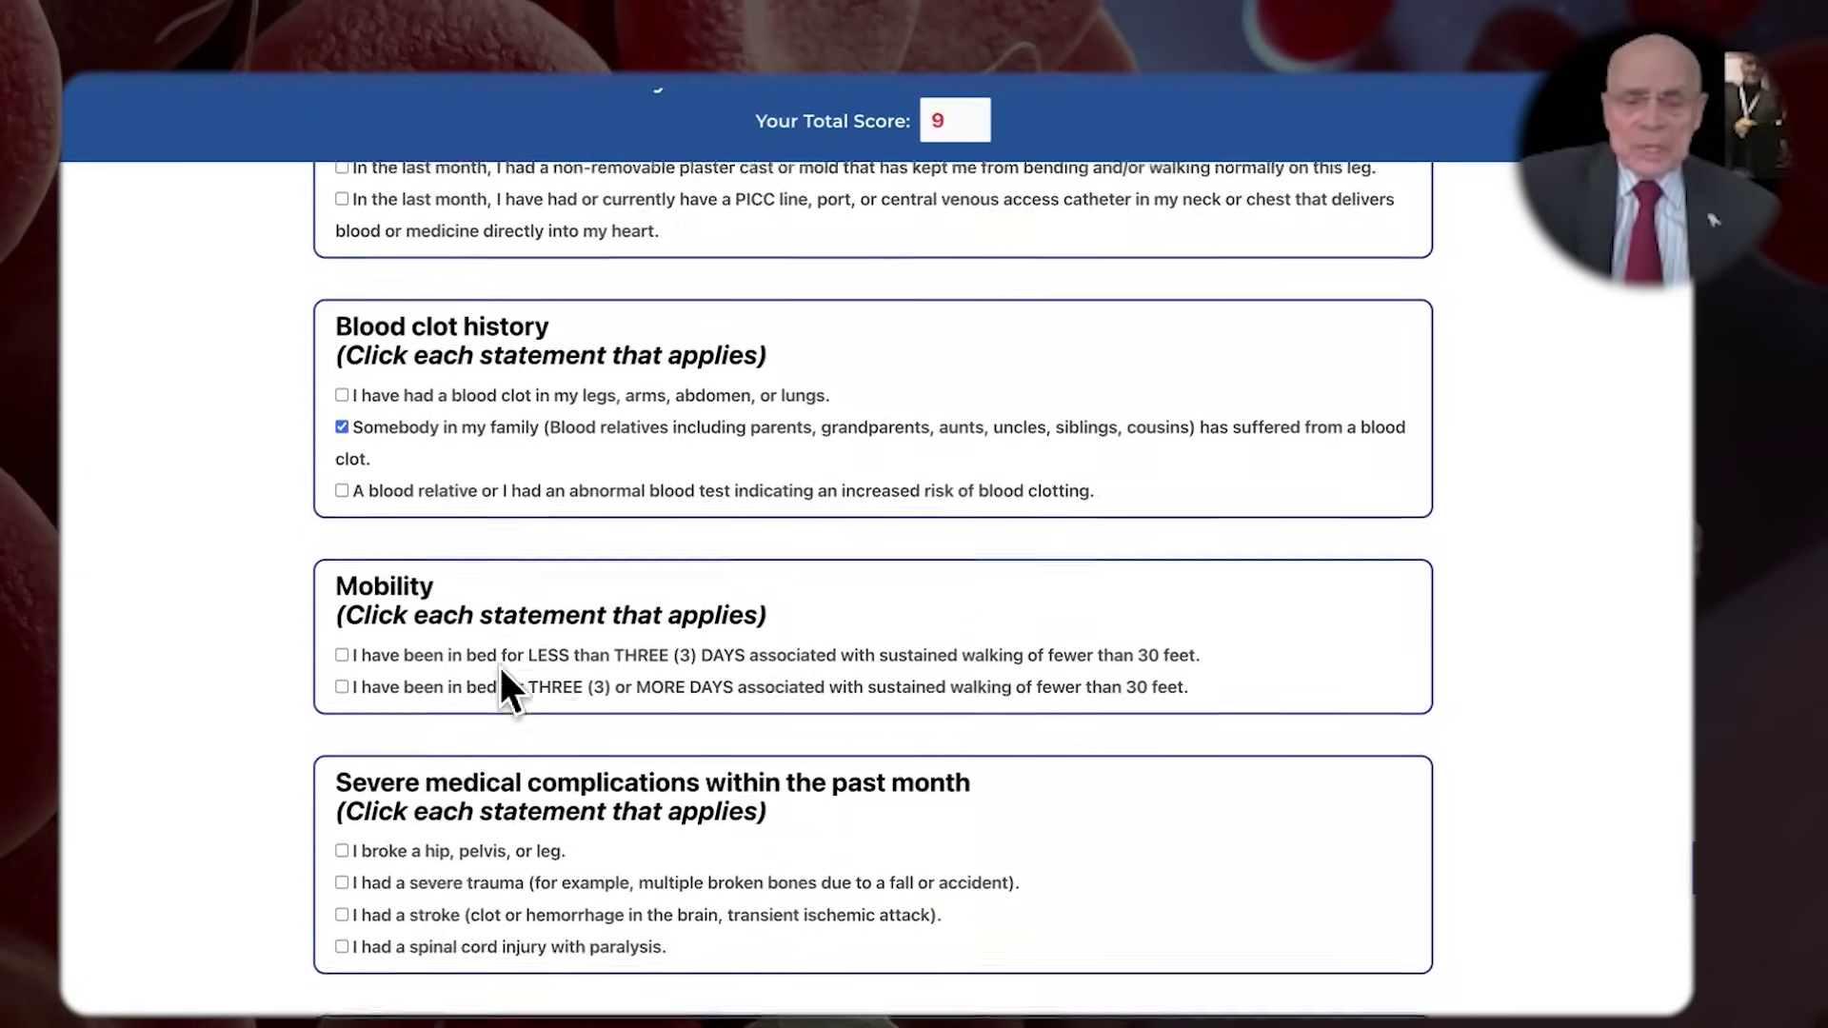
scroll(519, 669, down, 5)
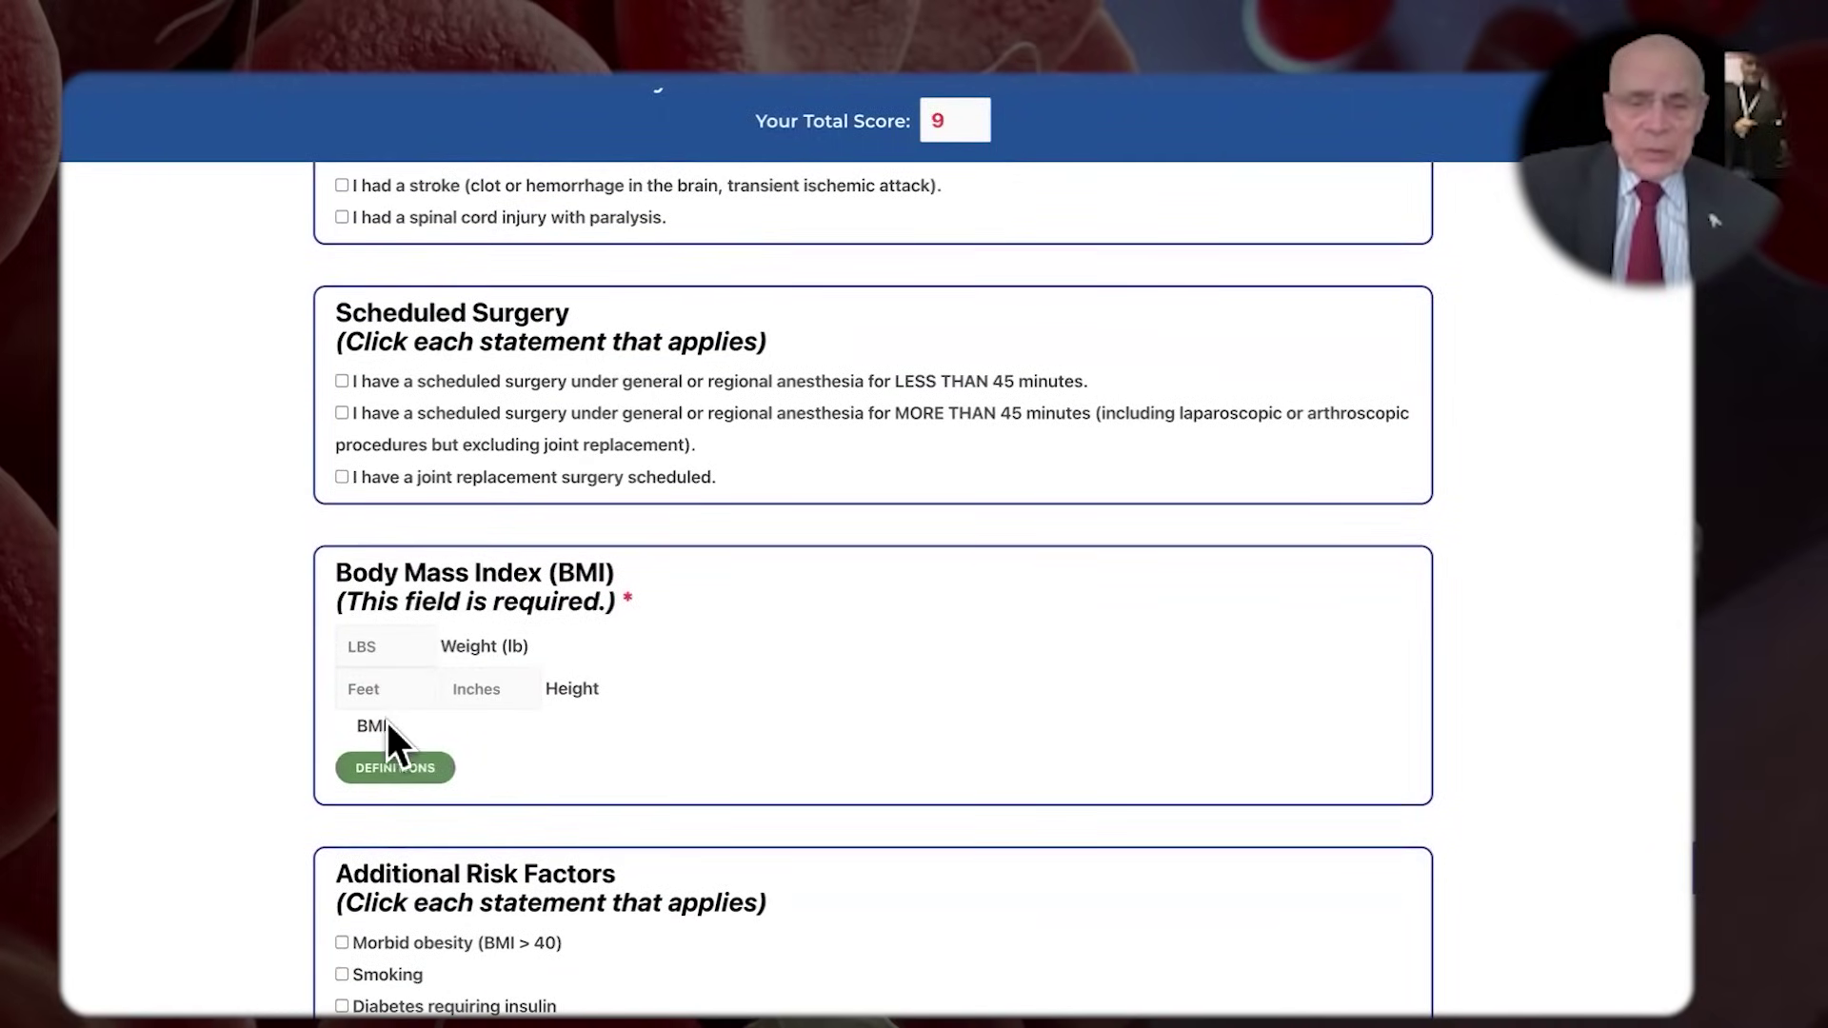
Enter weight 195 lb and height 5 ft 7 in for BMI 30.54, then show the BMI definition
click(380, 647)
text(195)
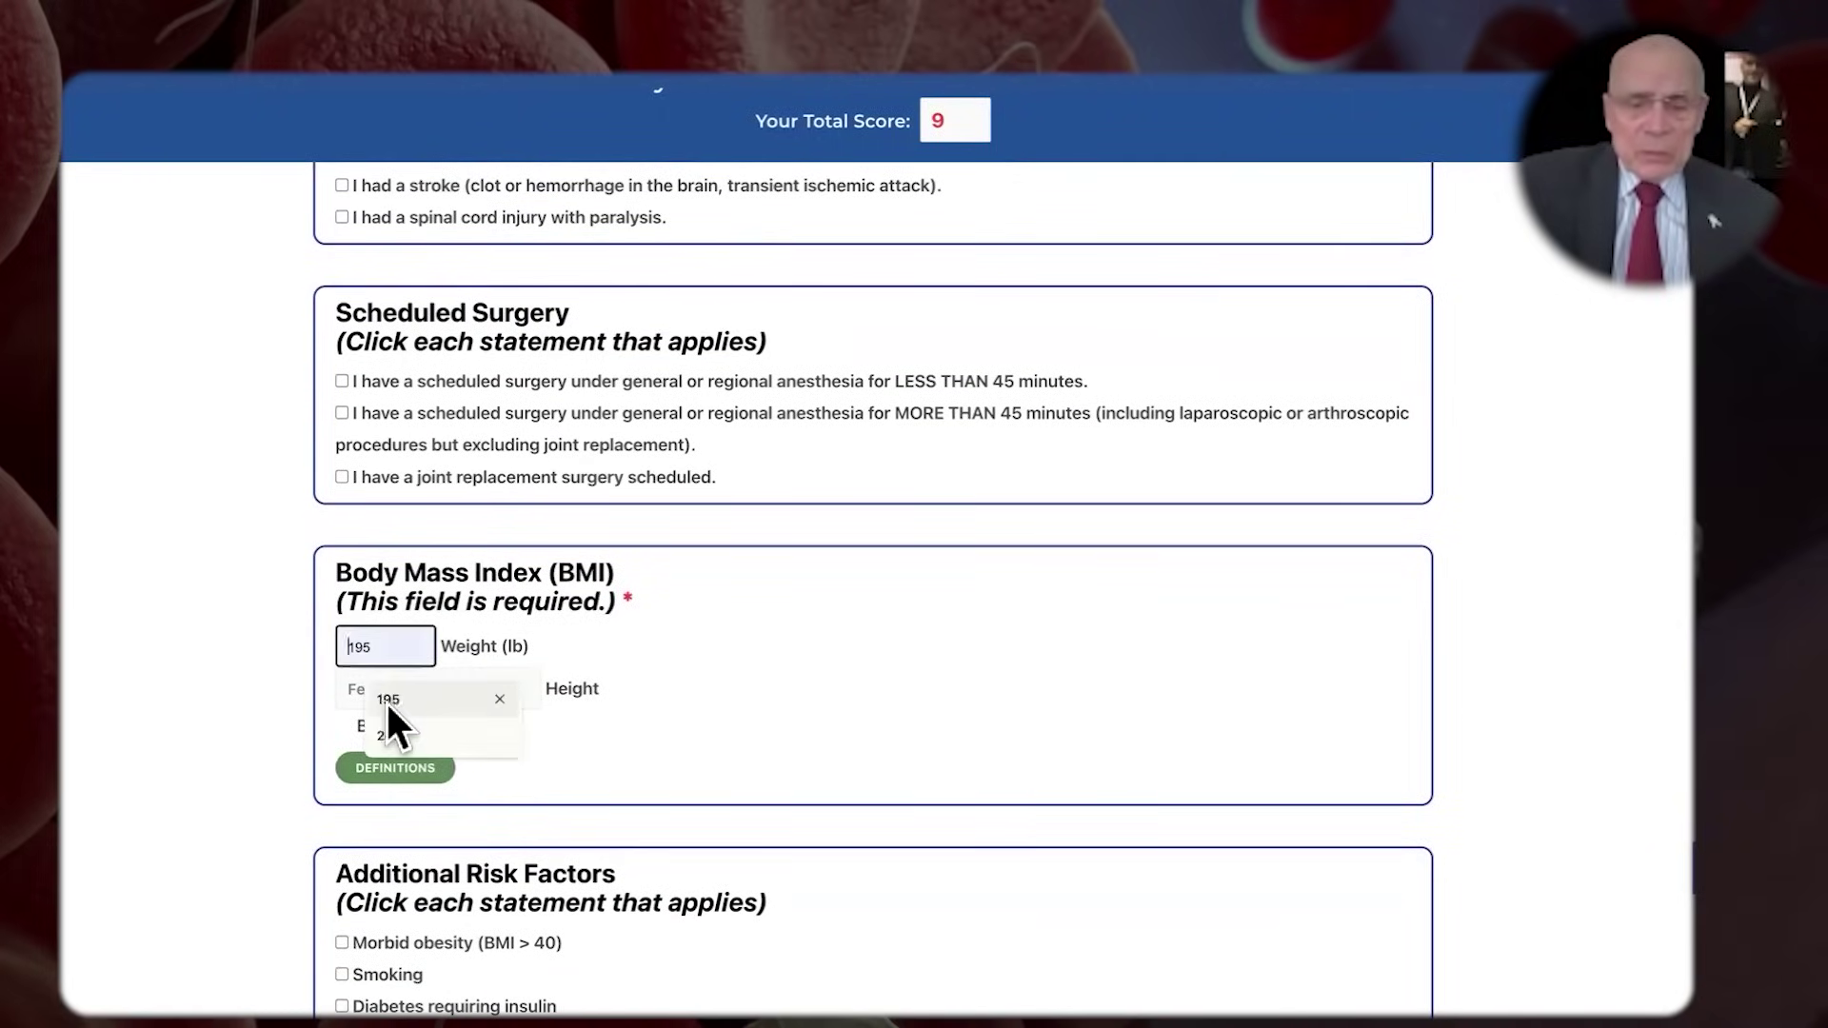
click(392, 693)
text(5)
click(473, 688)
text(7)
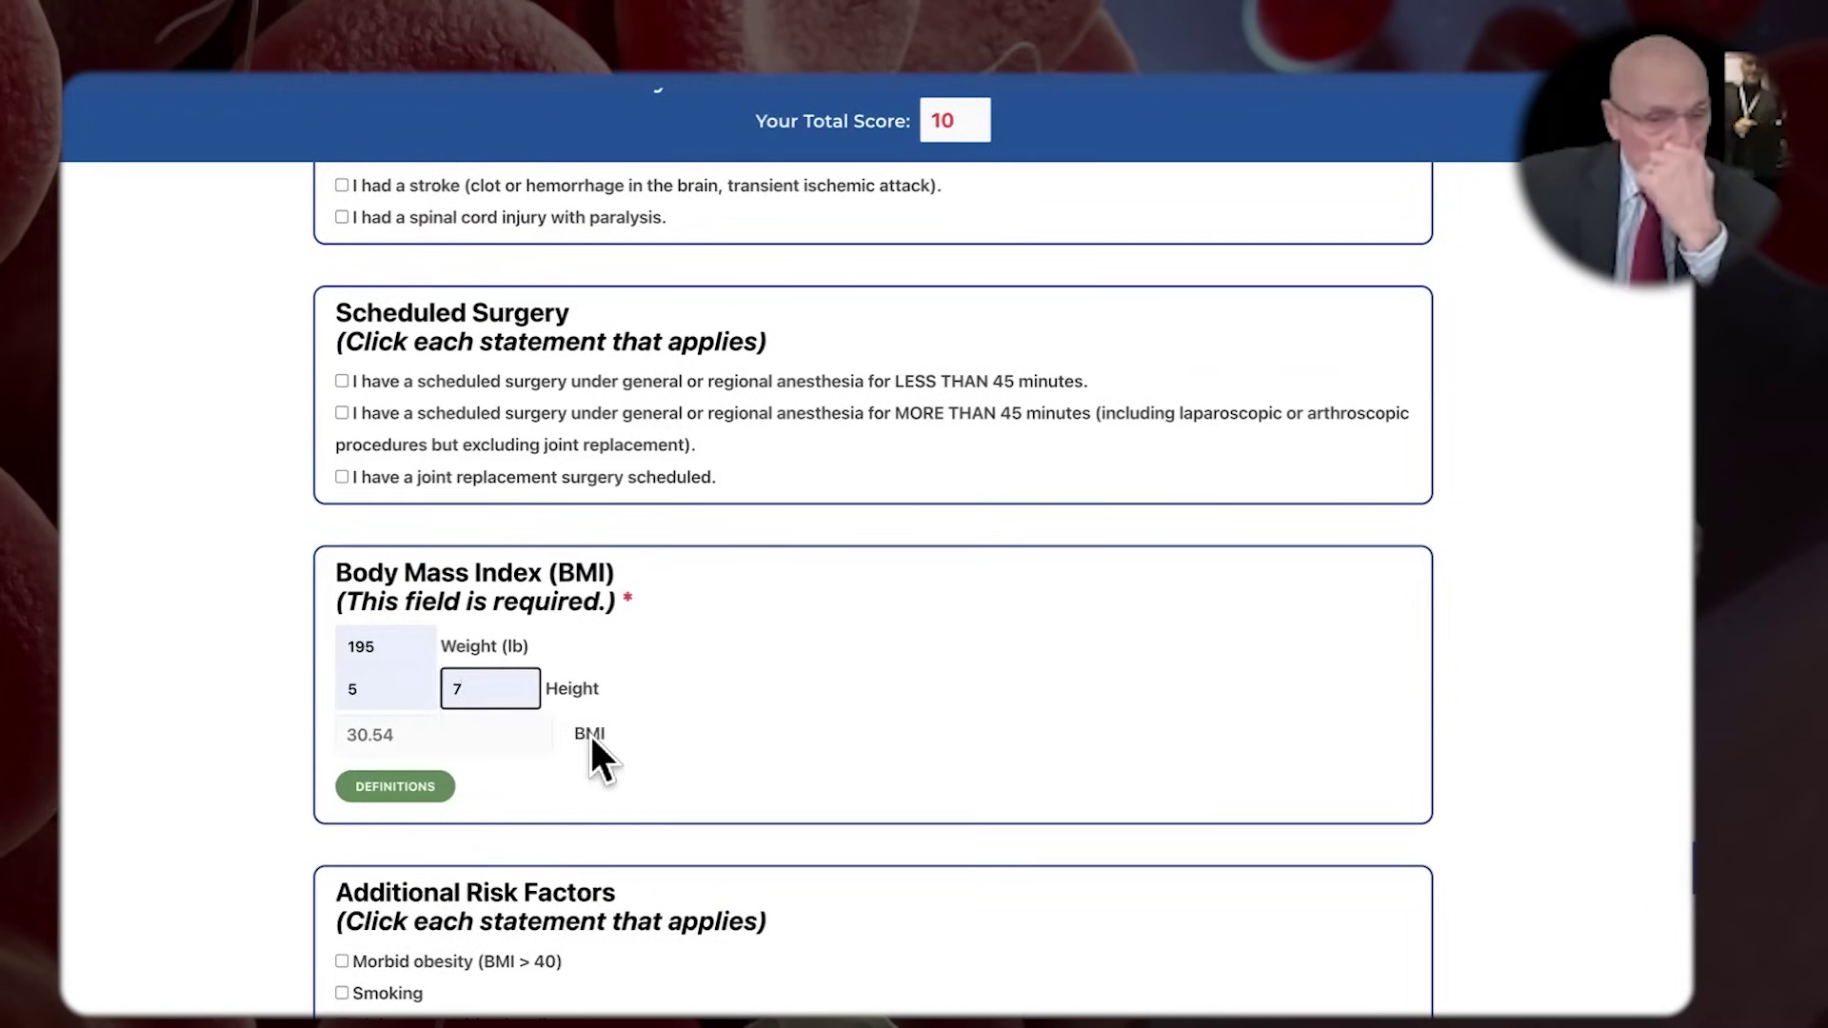
click(590, 733)
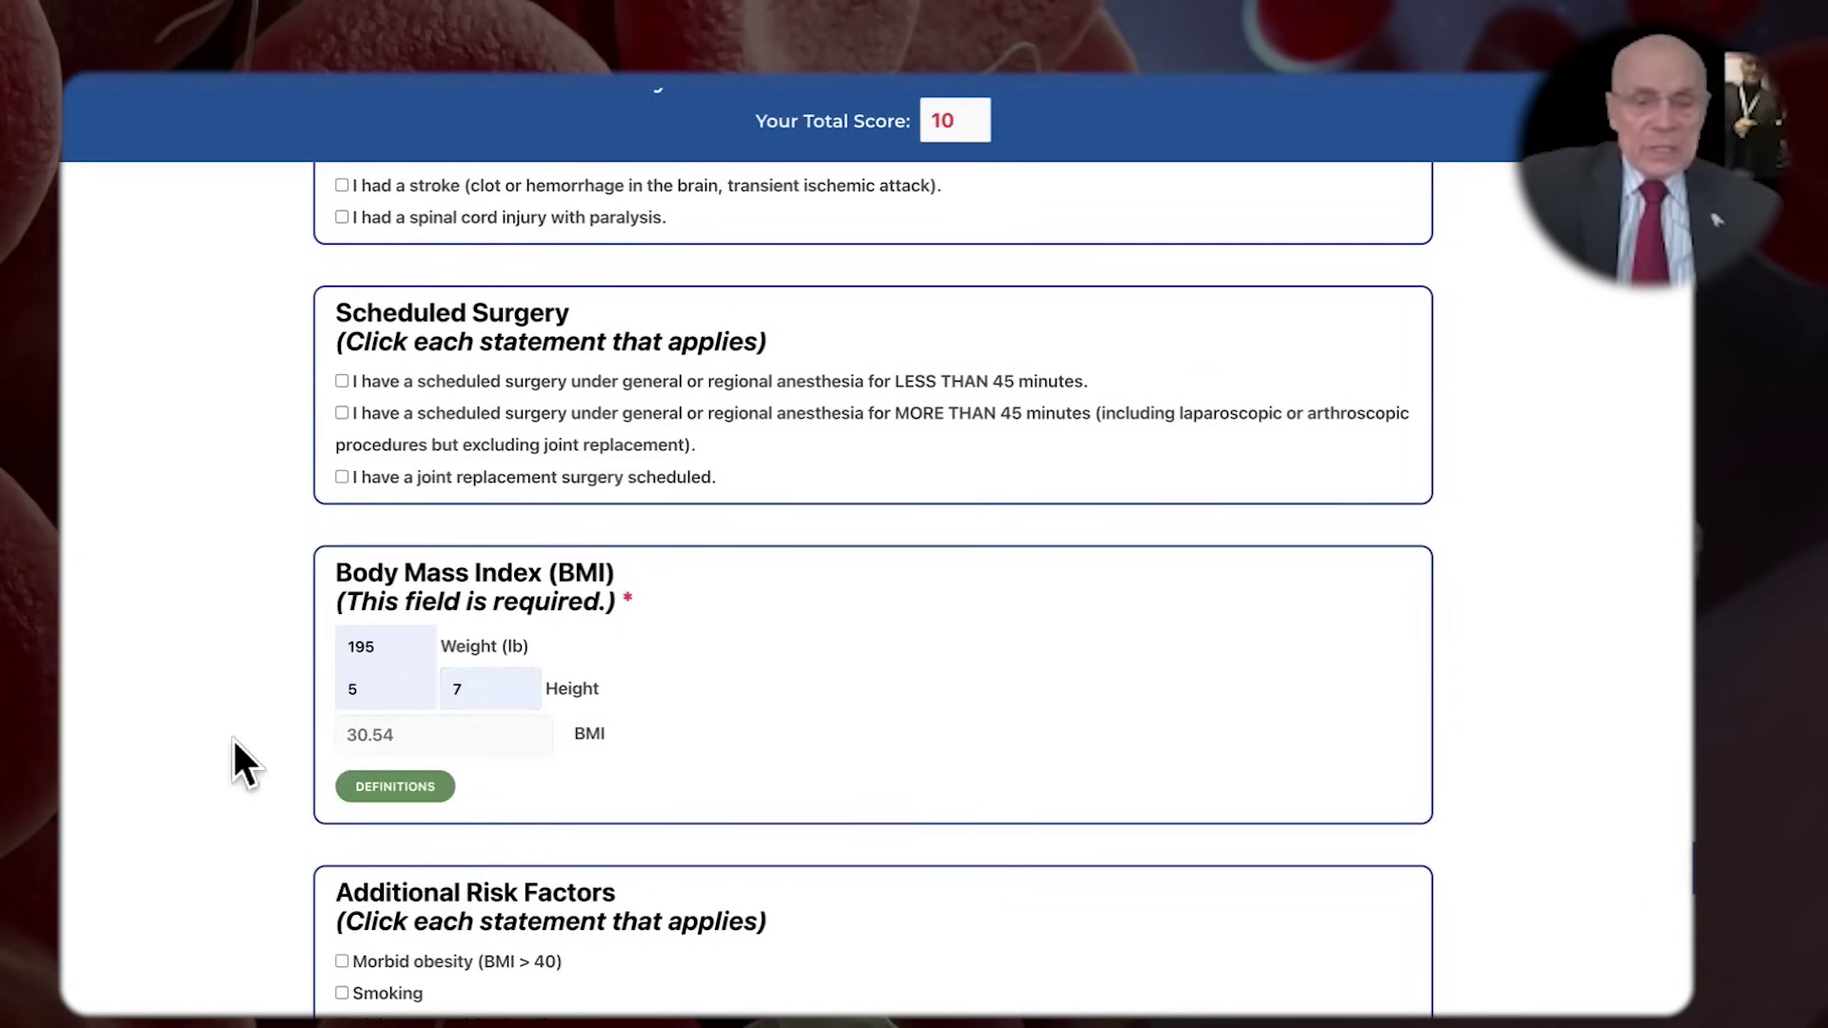
click(400, 790)
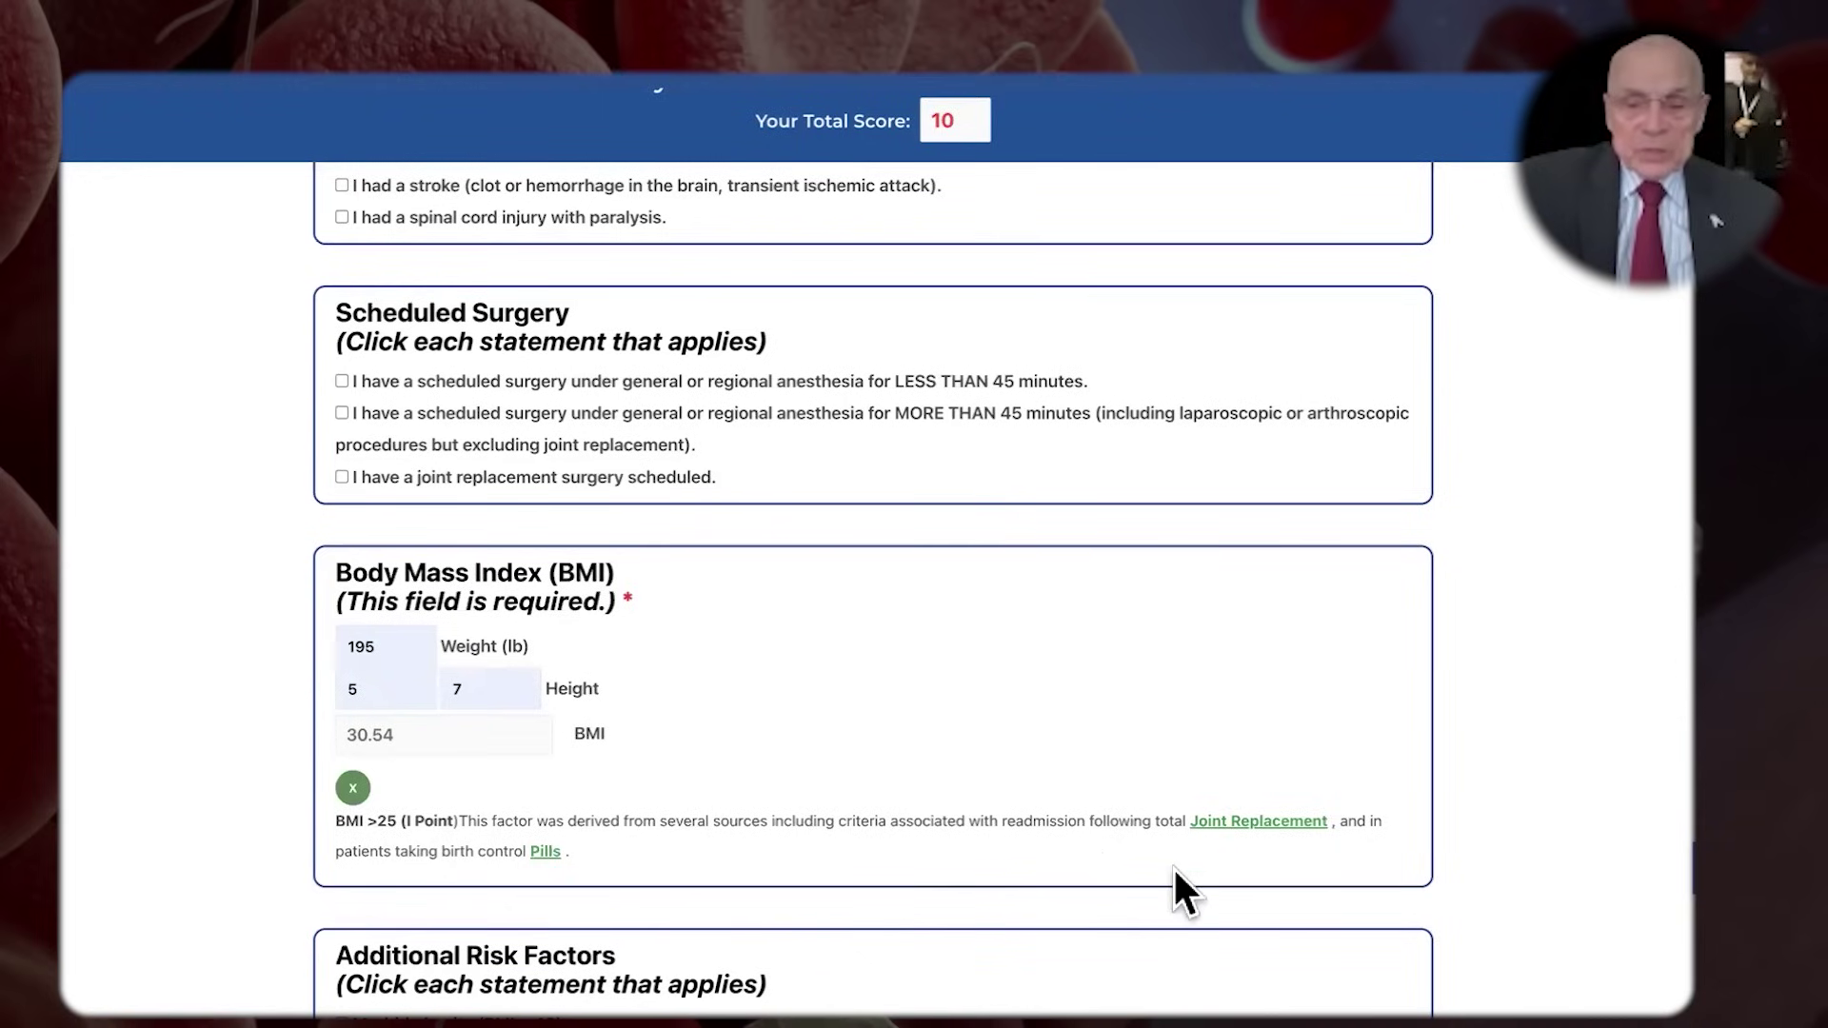
click(1247, 825)
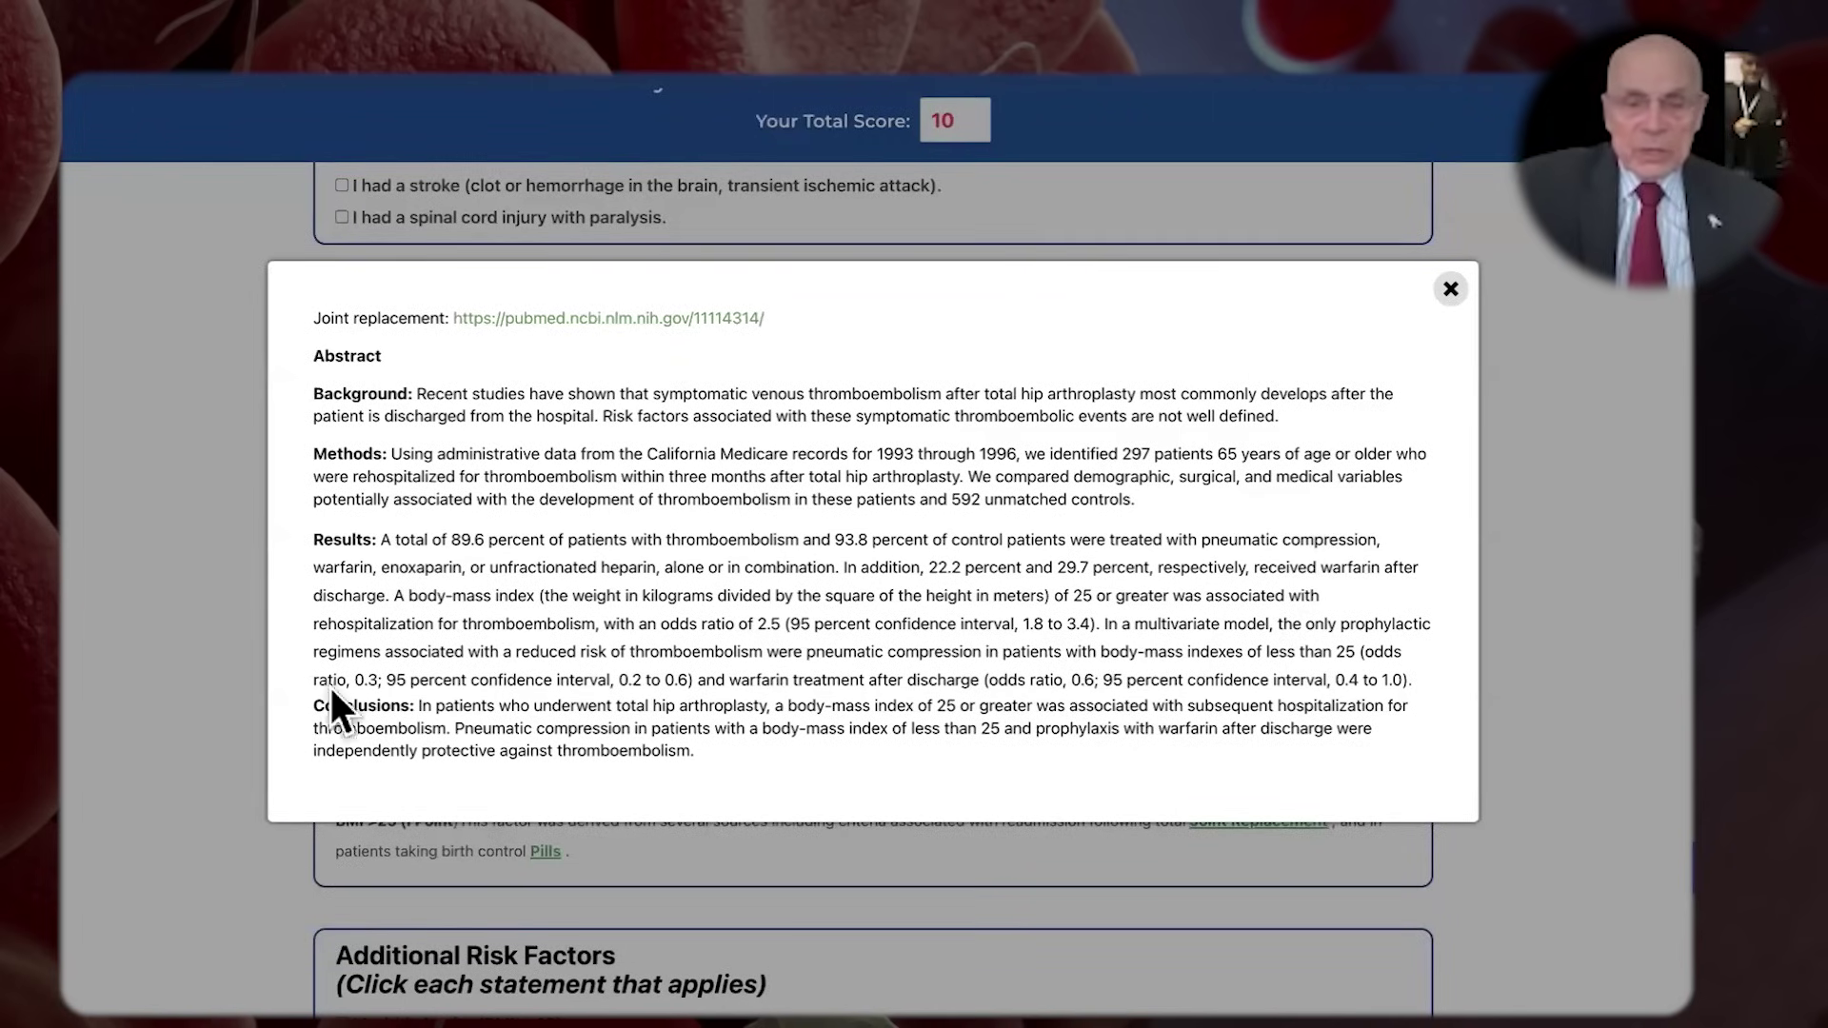
click(1450, 290)
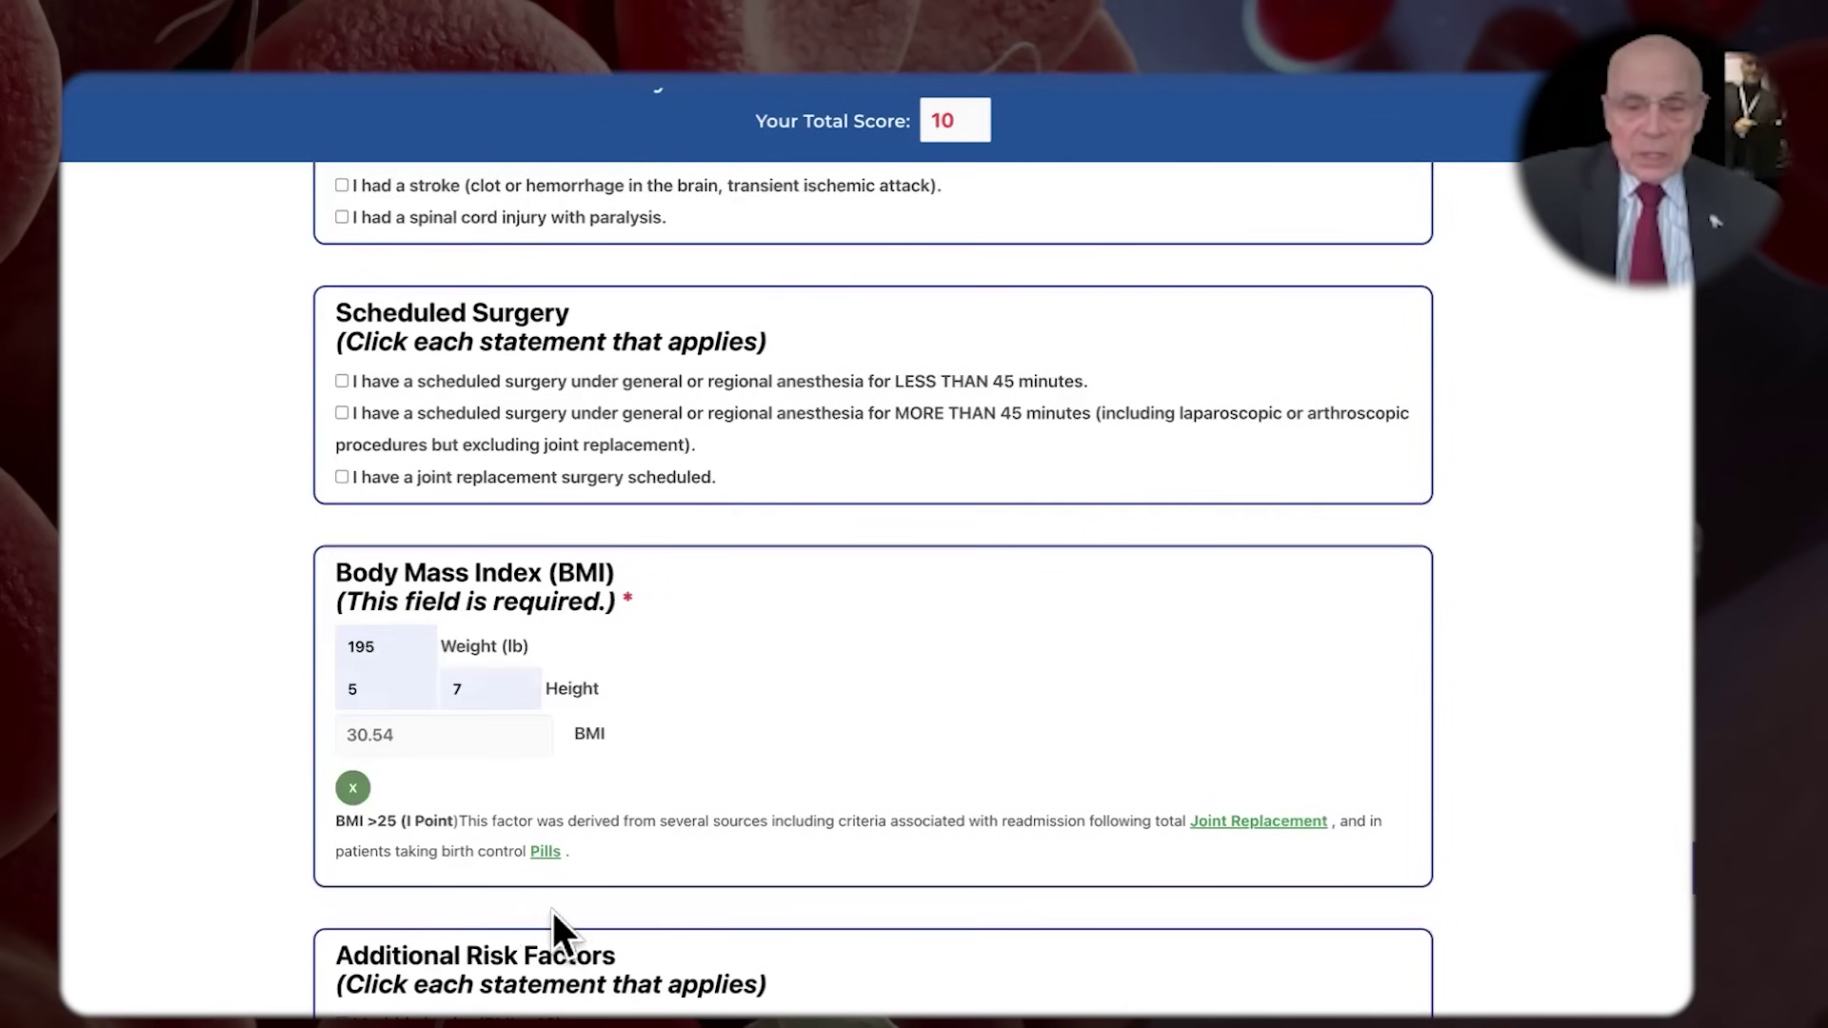
click(545, 852)
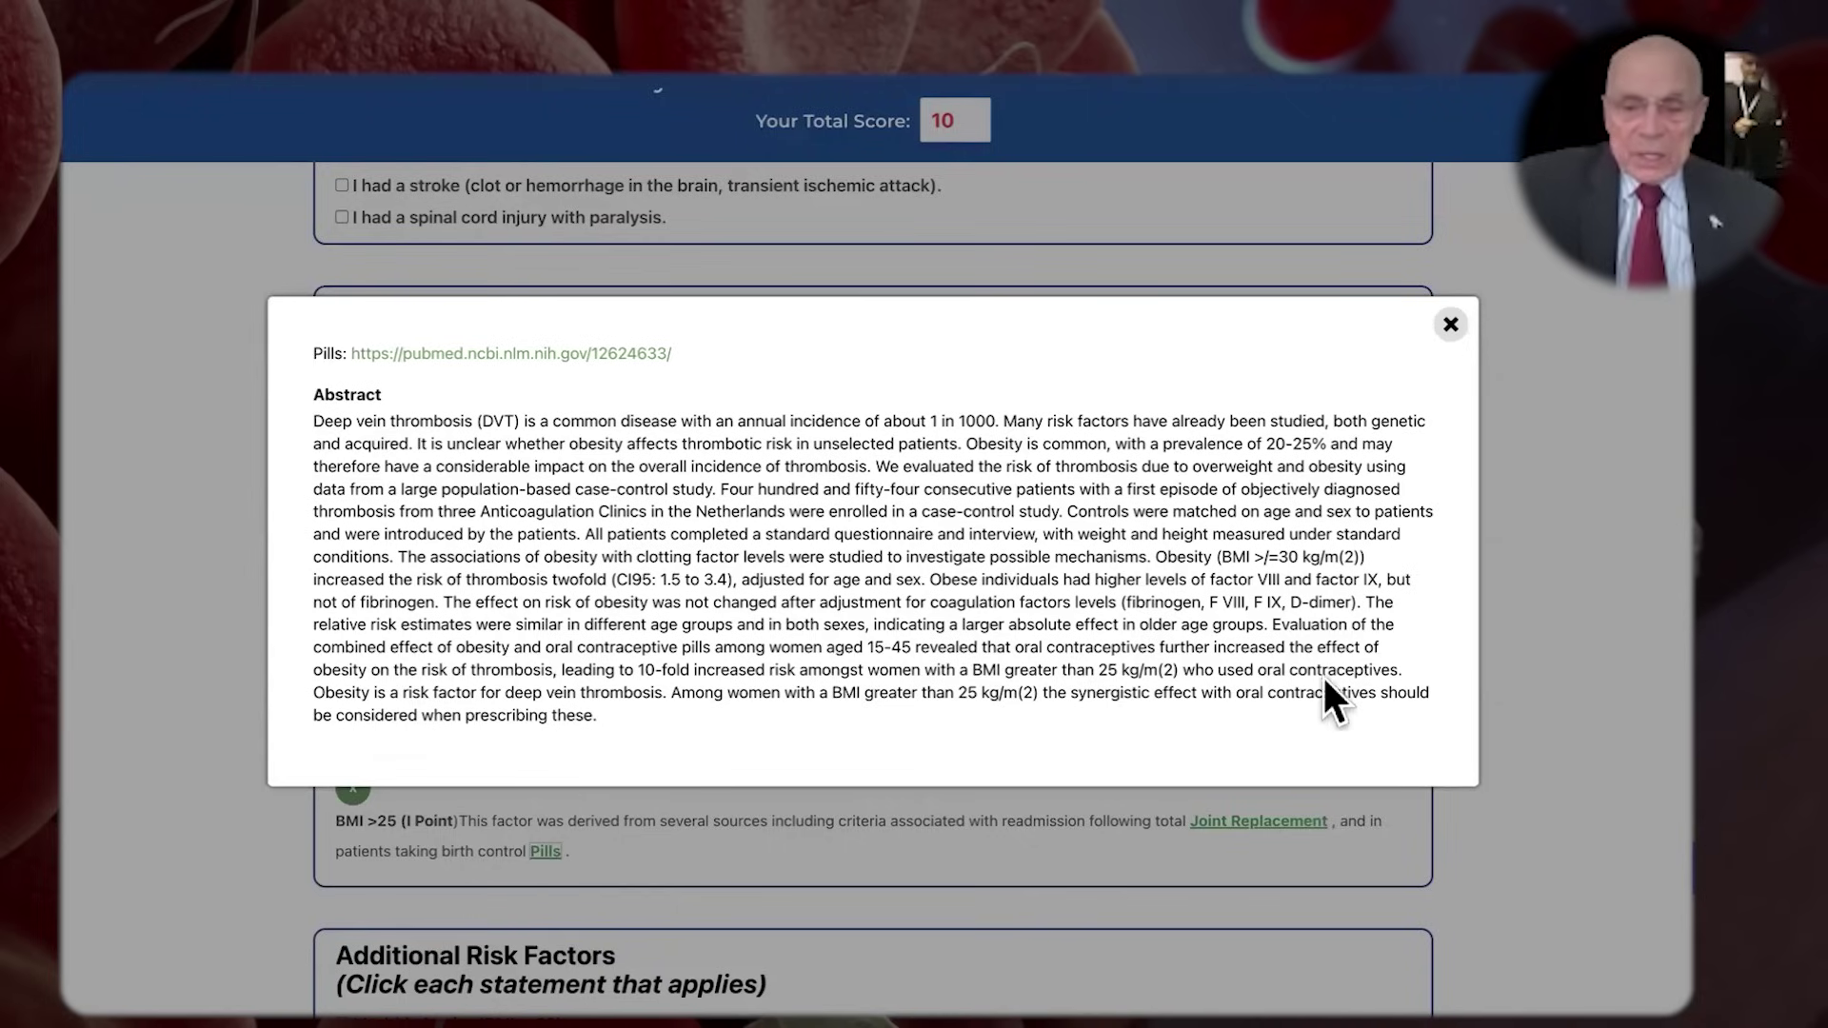
click(1449, 326)
scroll(971, 620, down, 7)
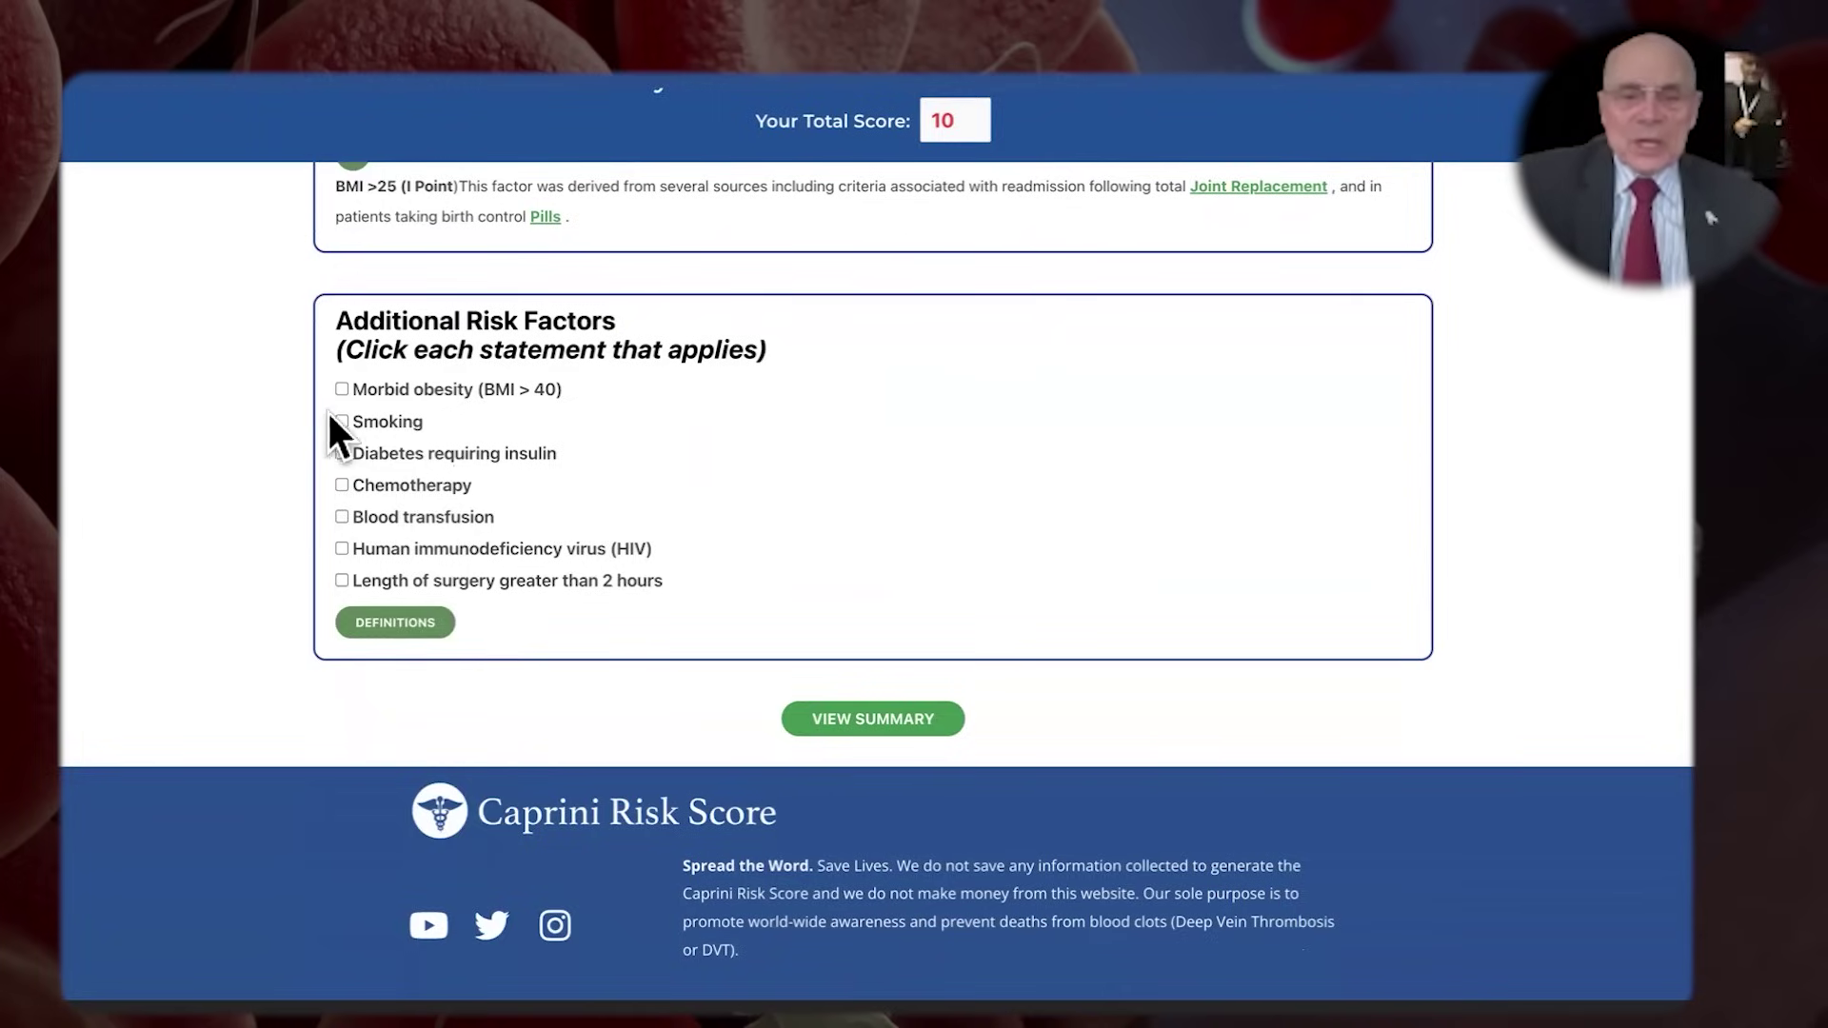
Check morbid obesity and blood transfusion, then view the 2013 validation and updated-model reference papers
click(341, 390)
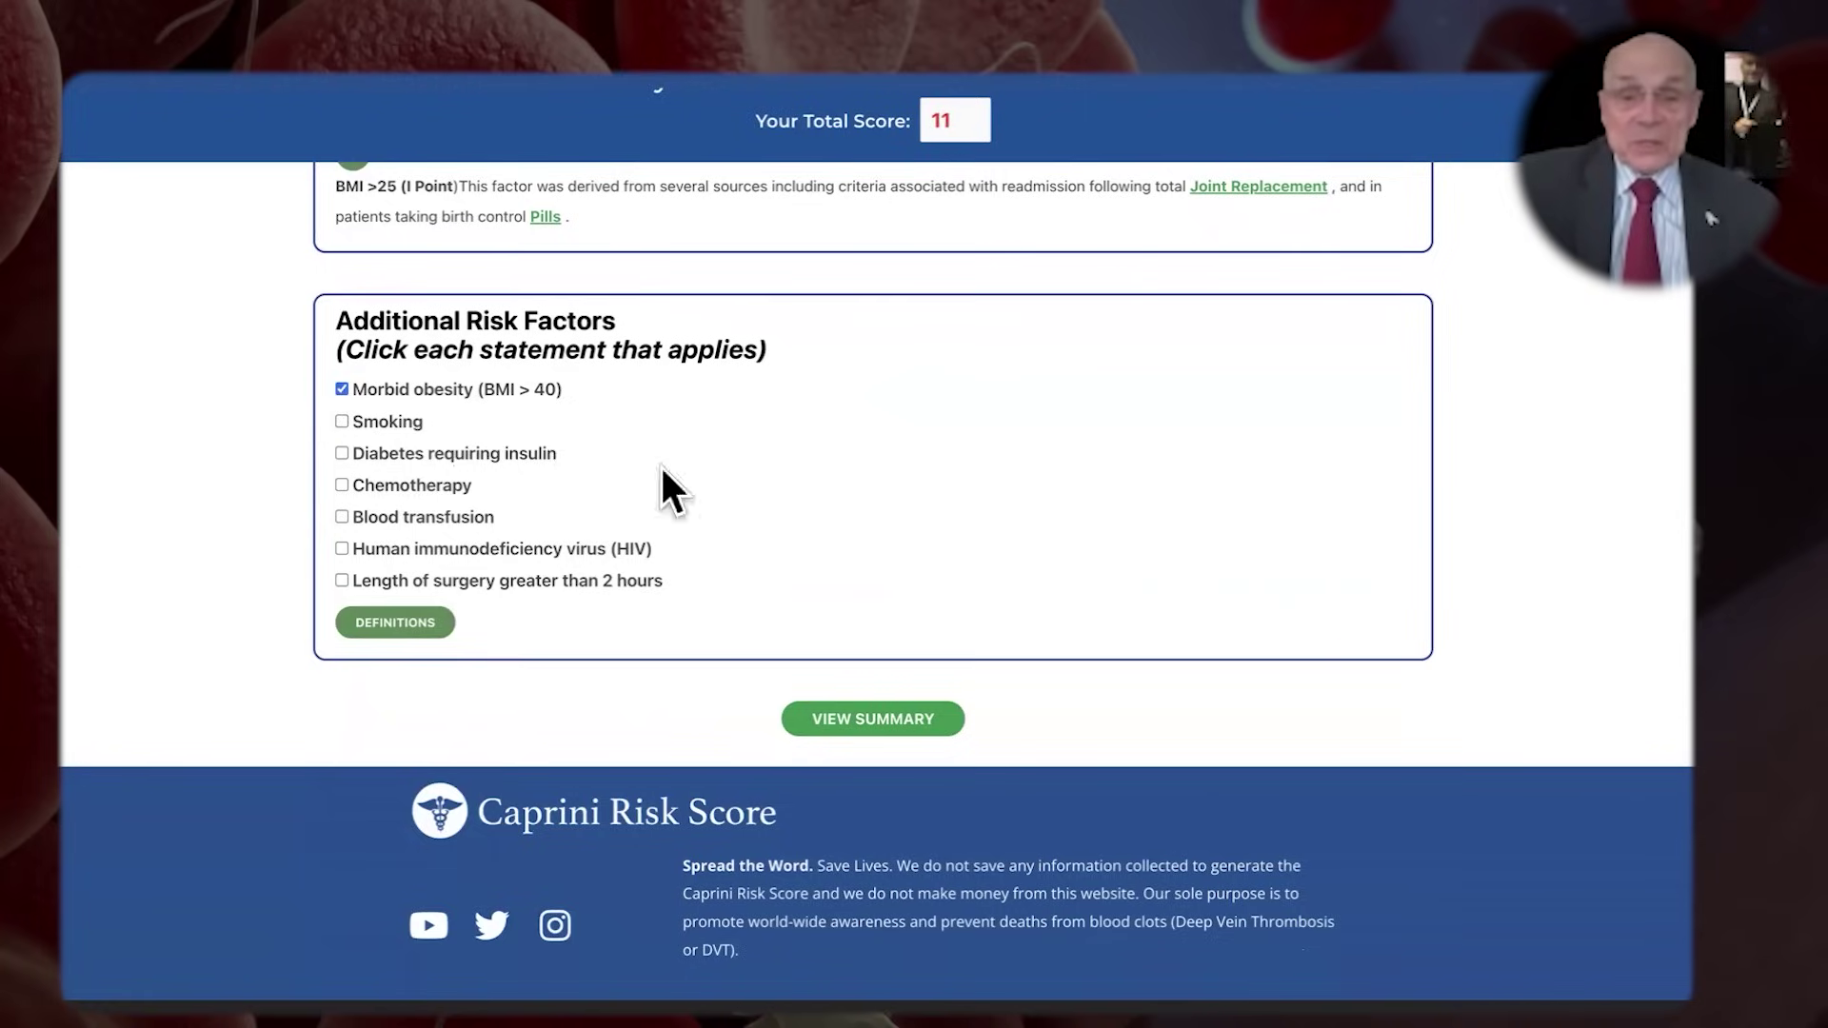
click(388, 516)
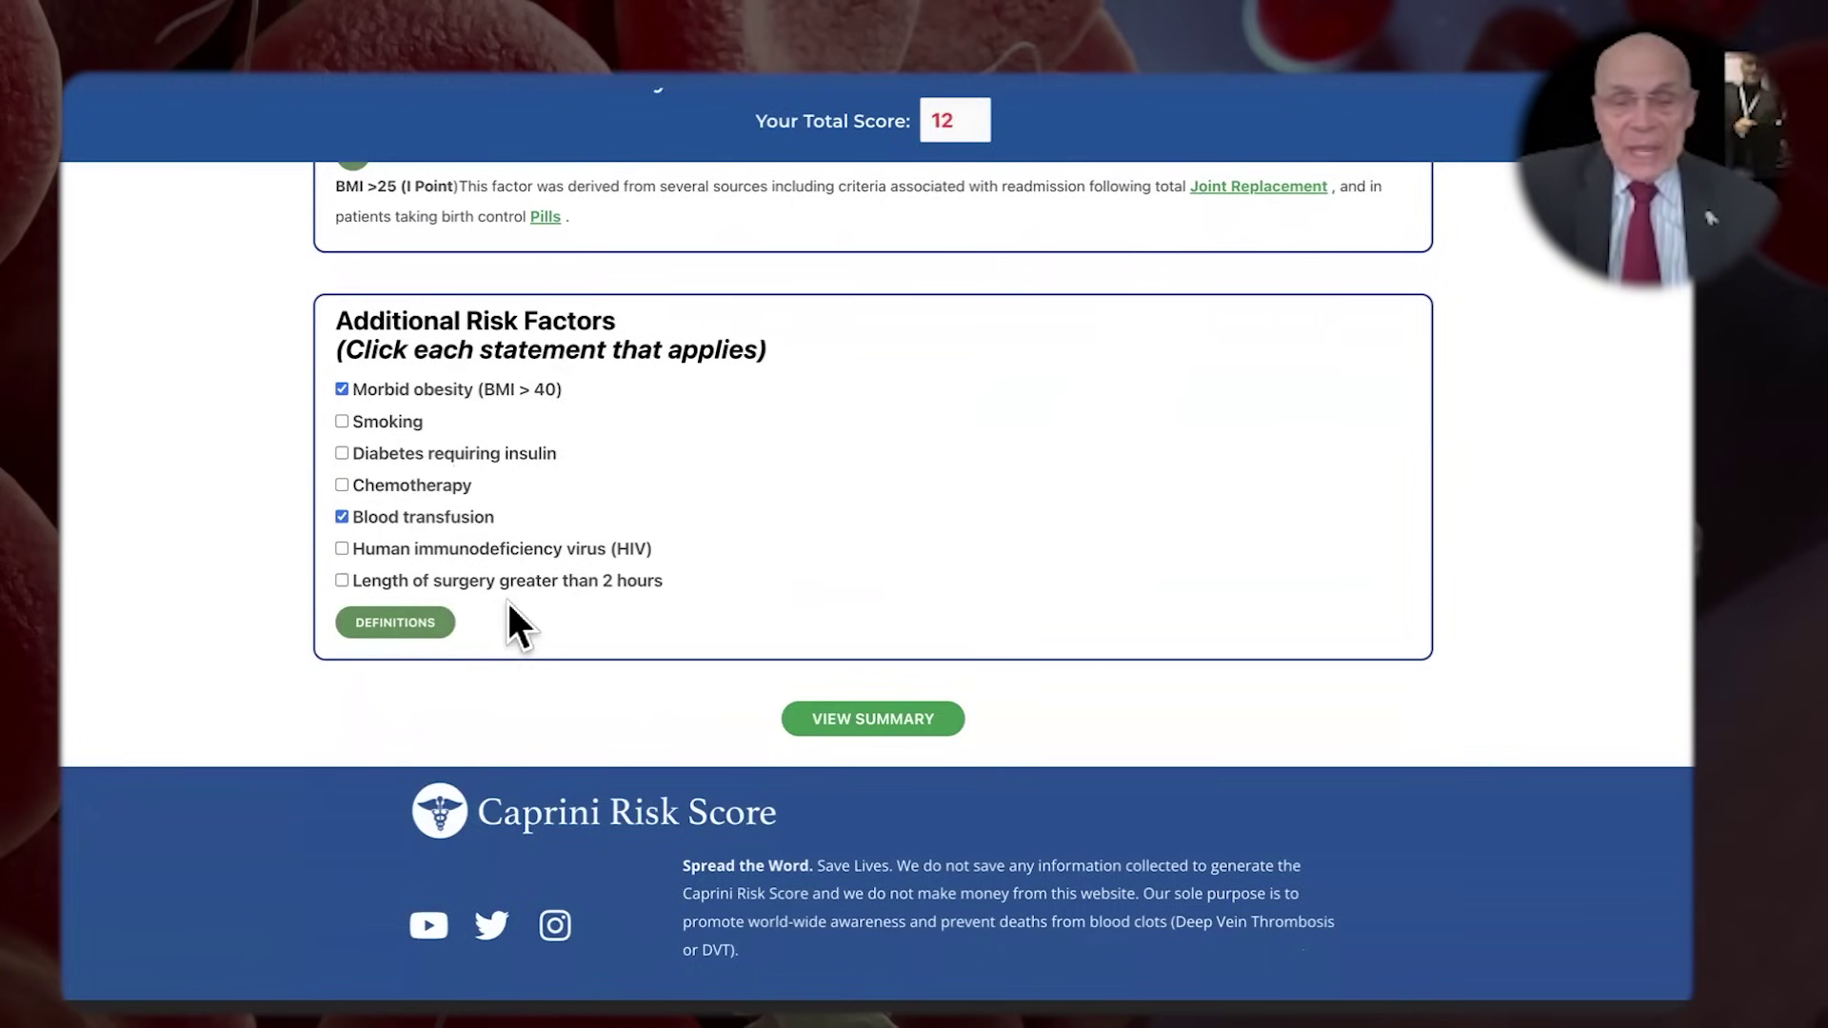
click(398, 623)
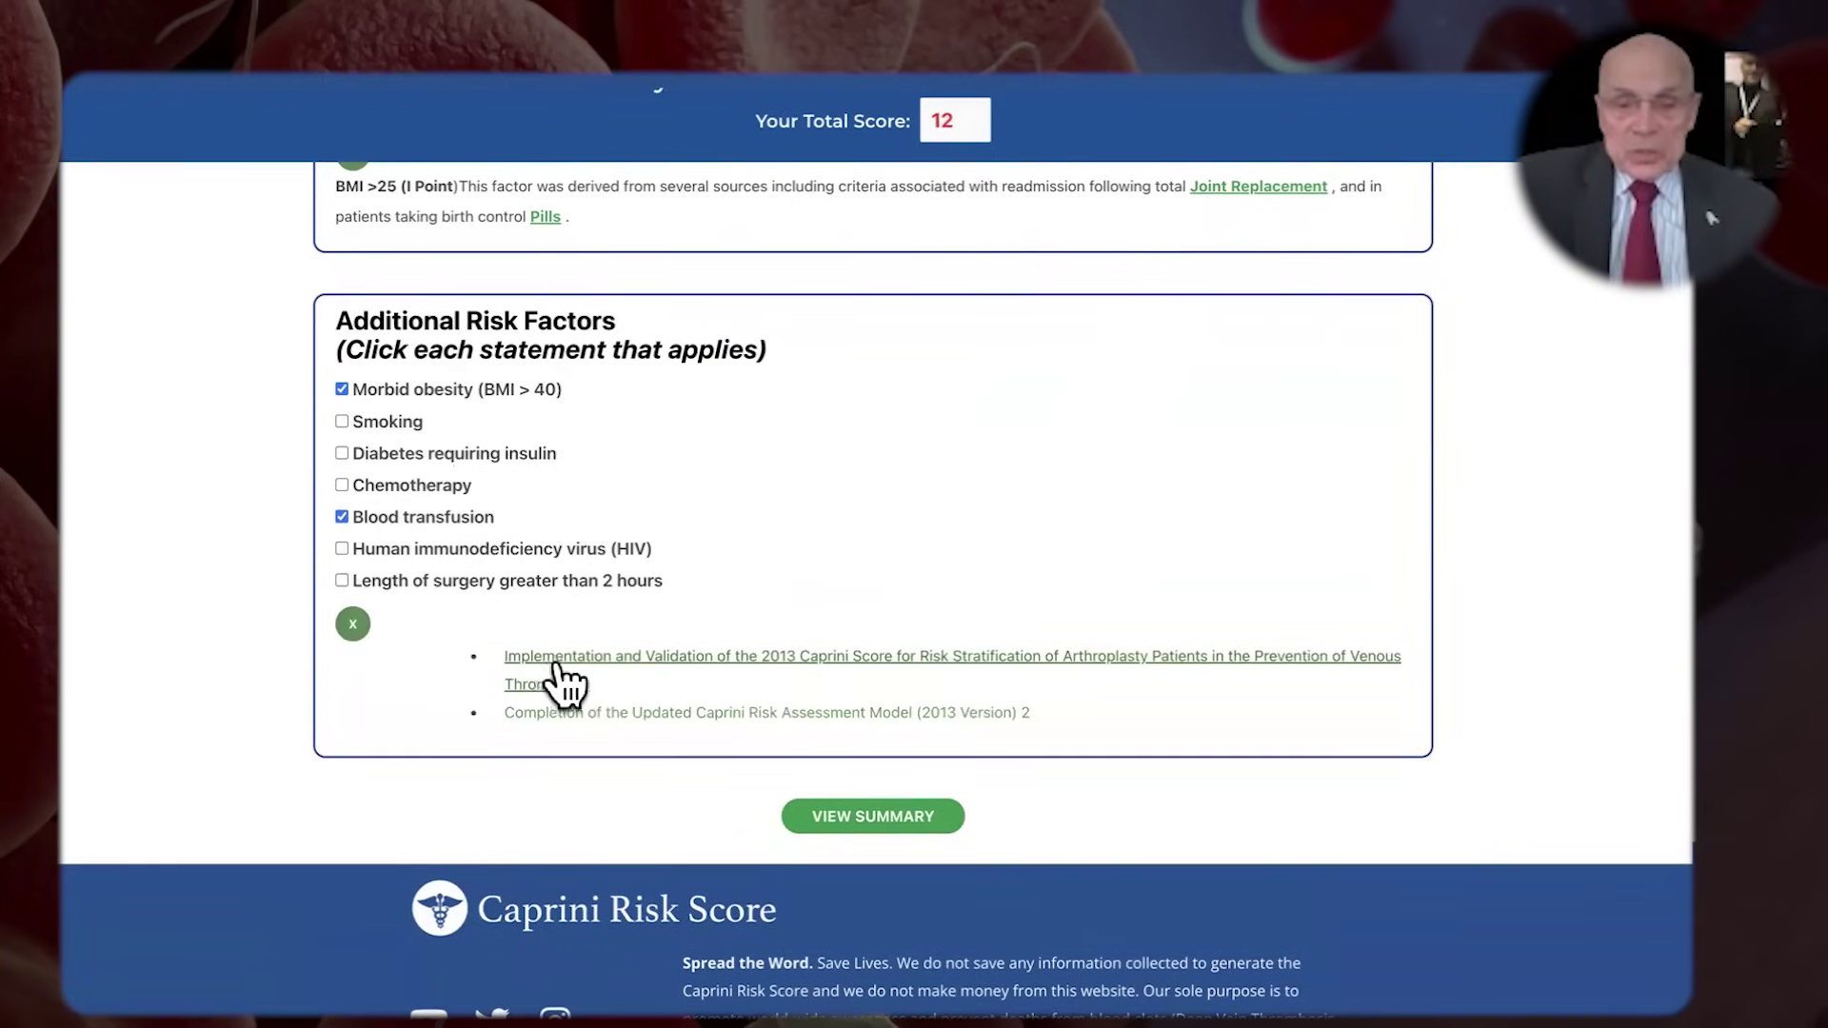
click(604, 655)
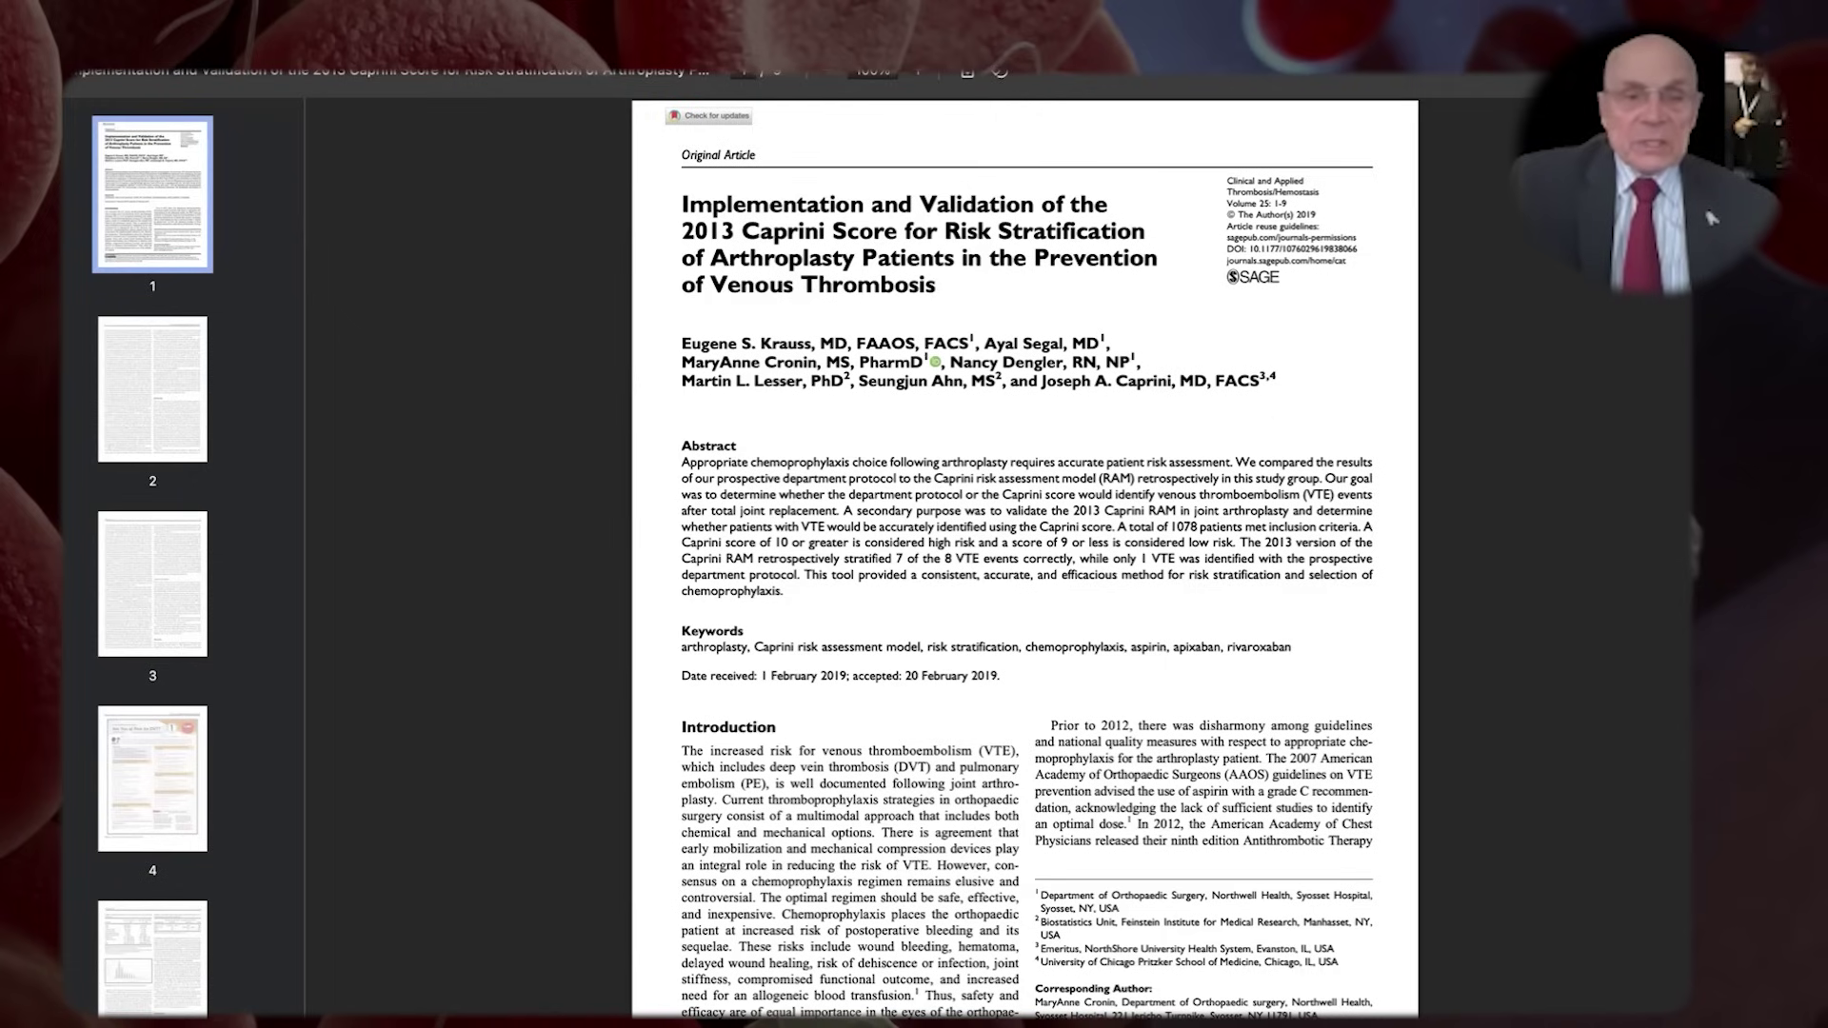
key(ctrl+w)
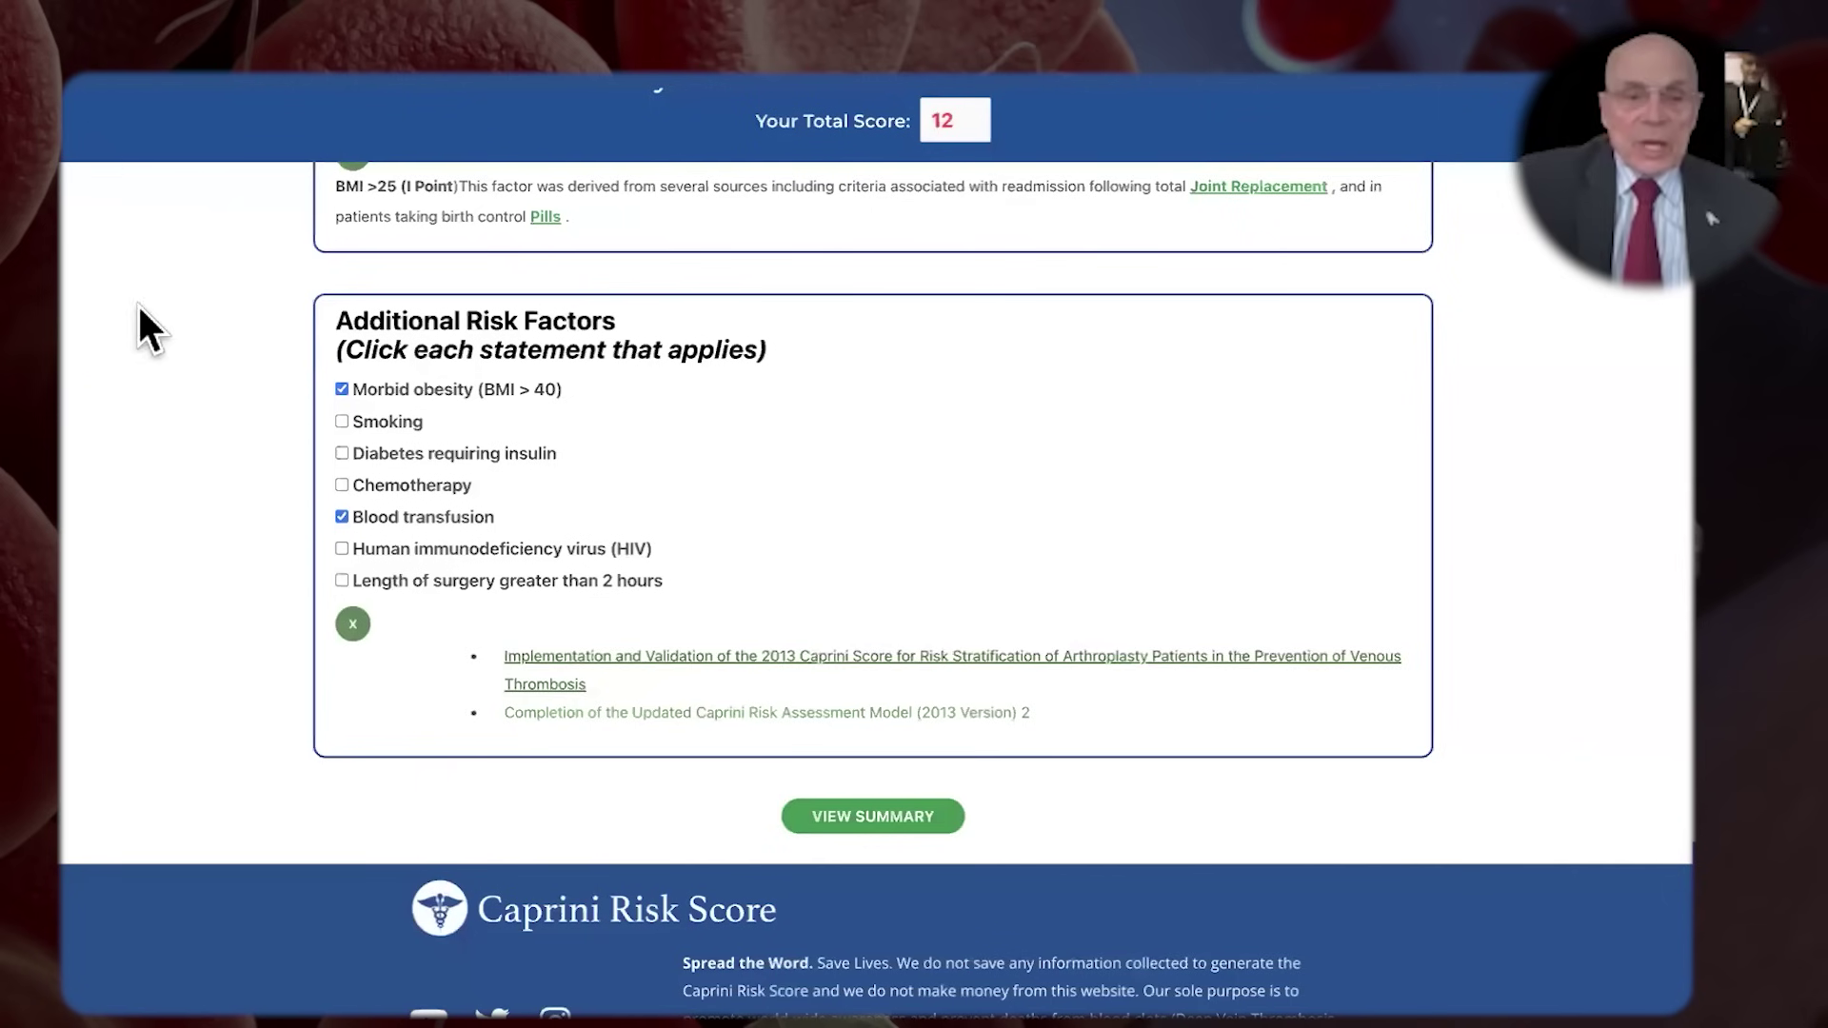
click(571, 714)
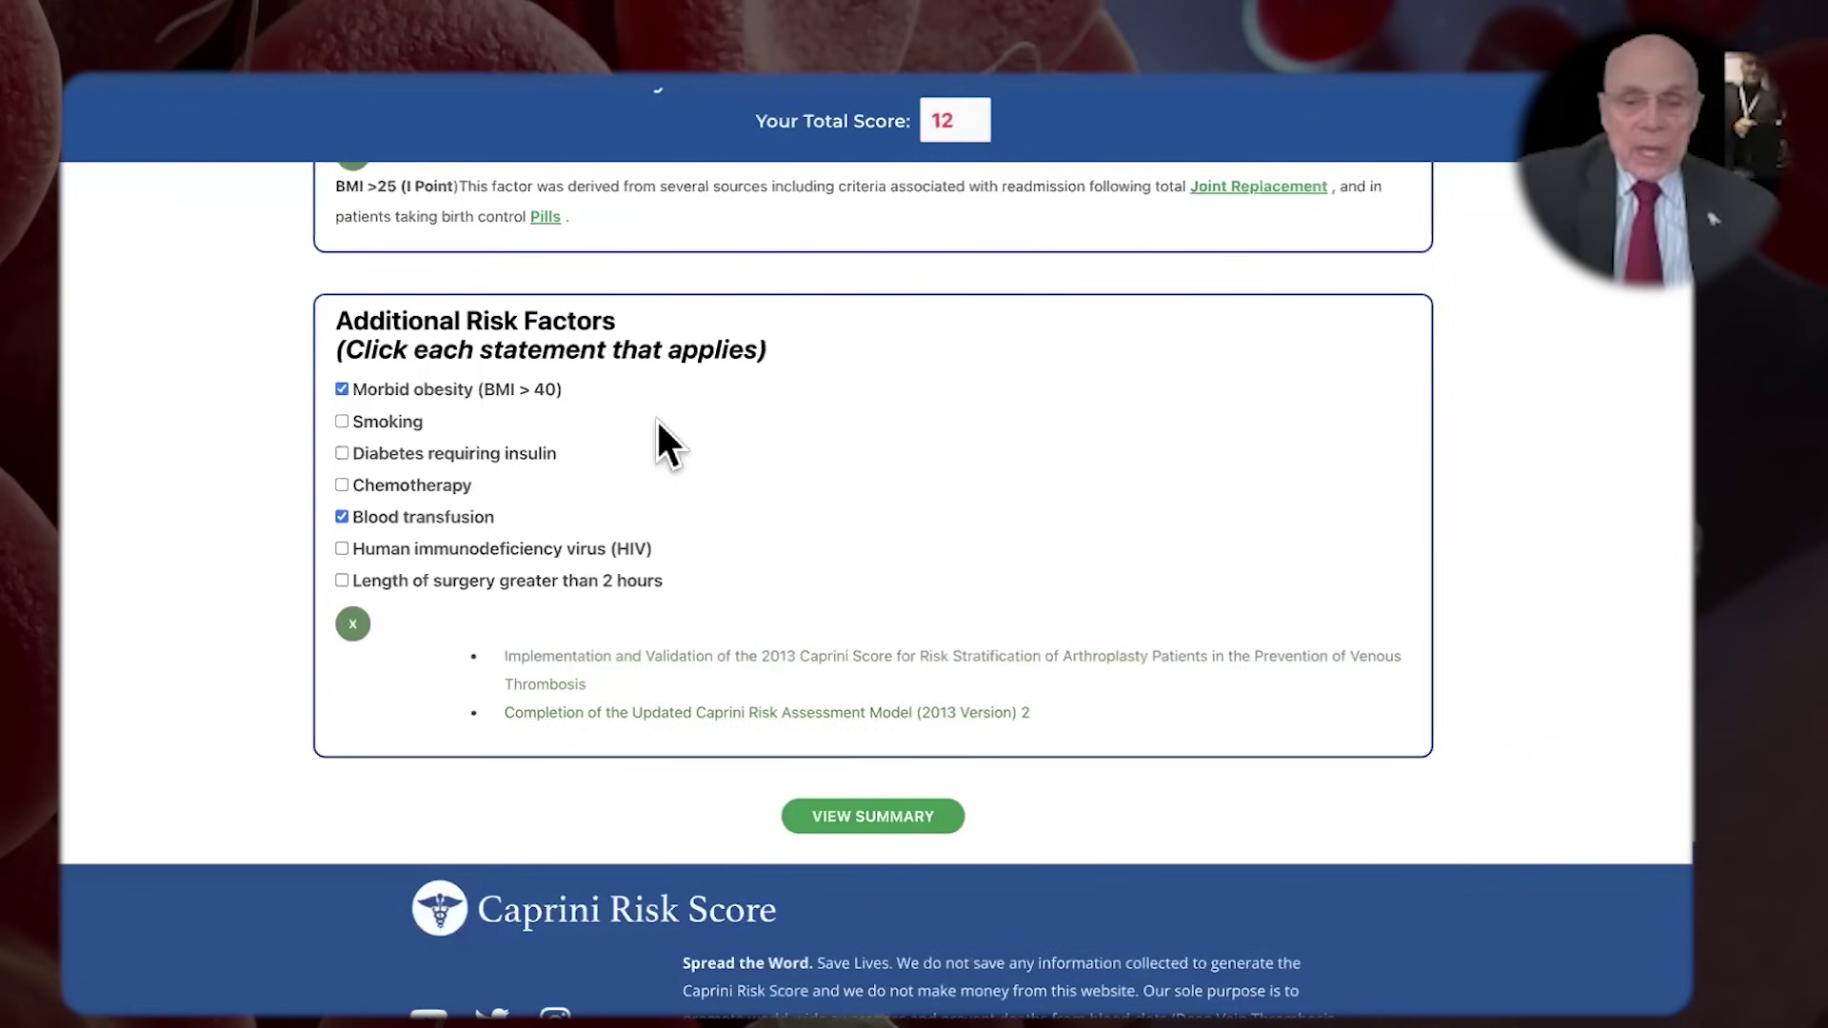
View the score 12 VERY HIGH risk summary and go on to the v-REGISTRY page
click(912, 824)
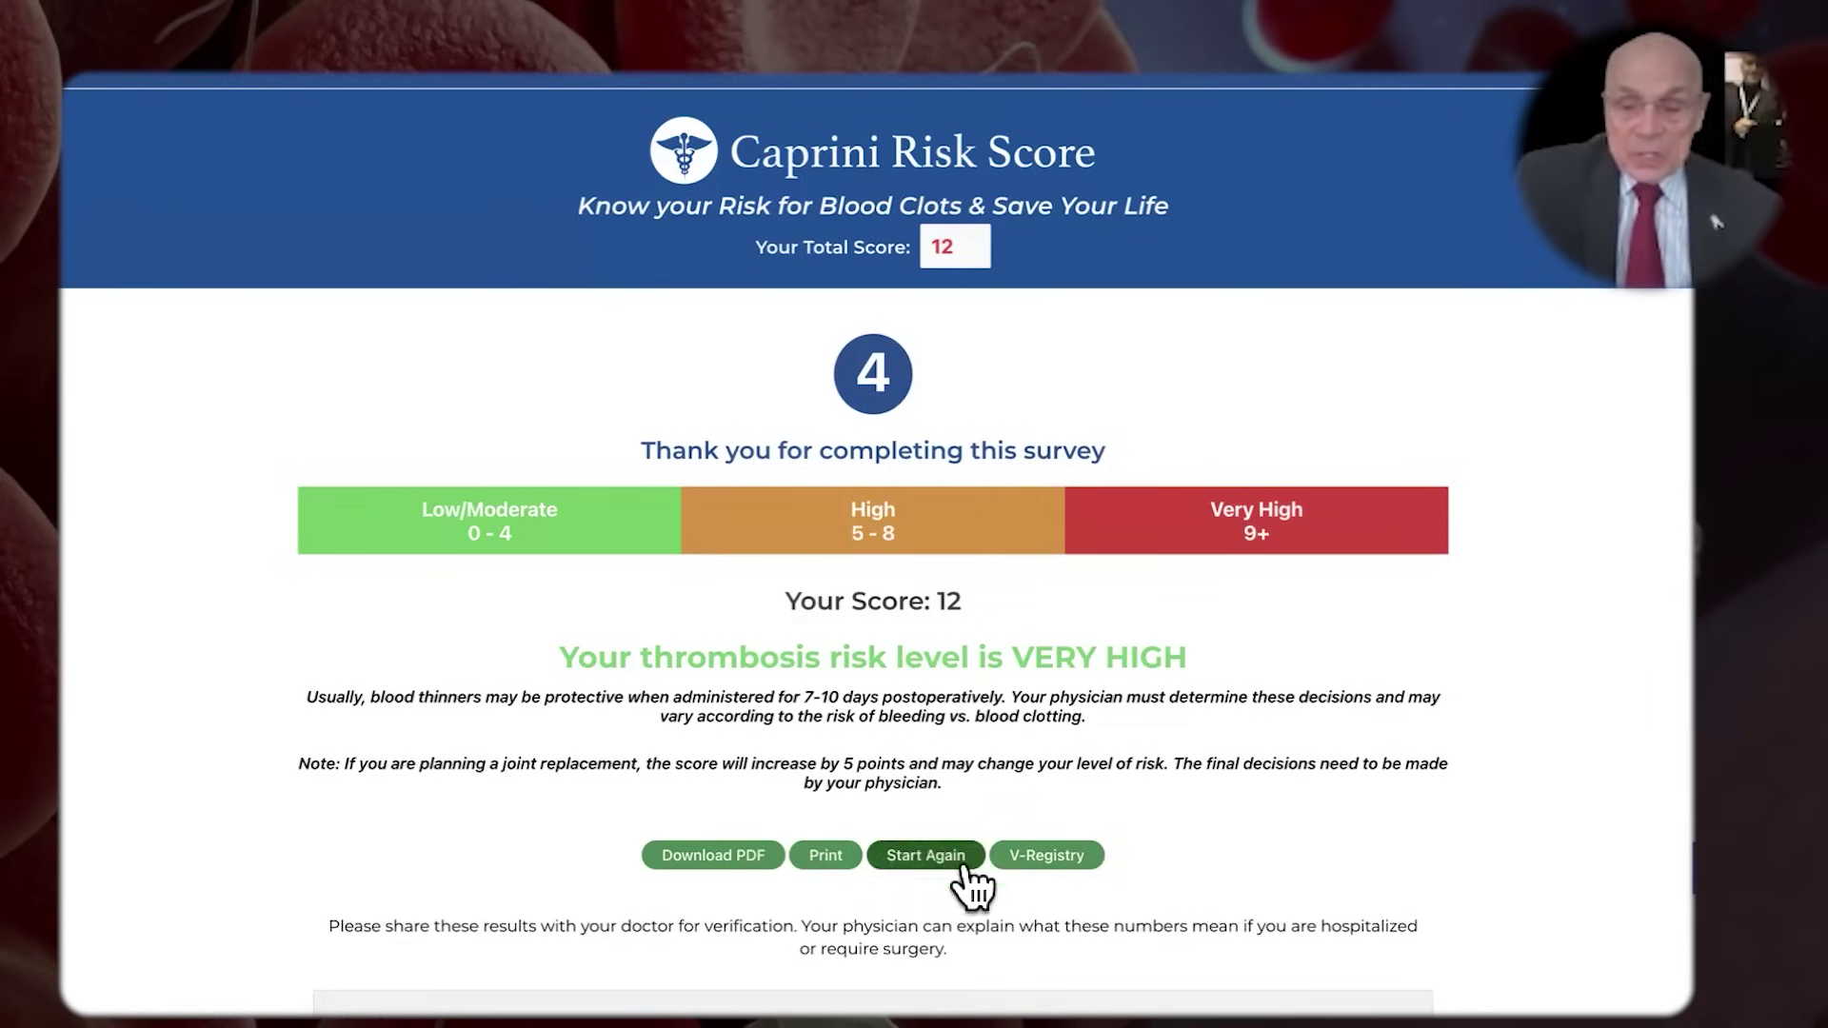
click(1051, 856)
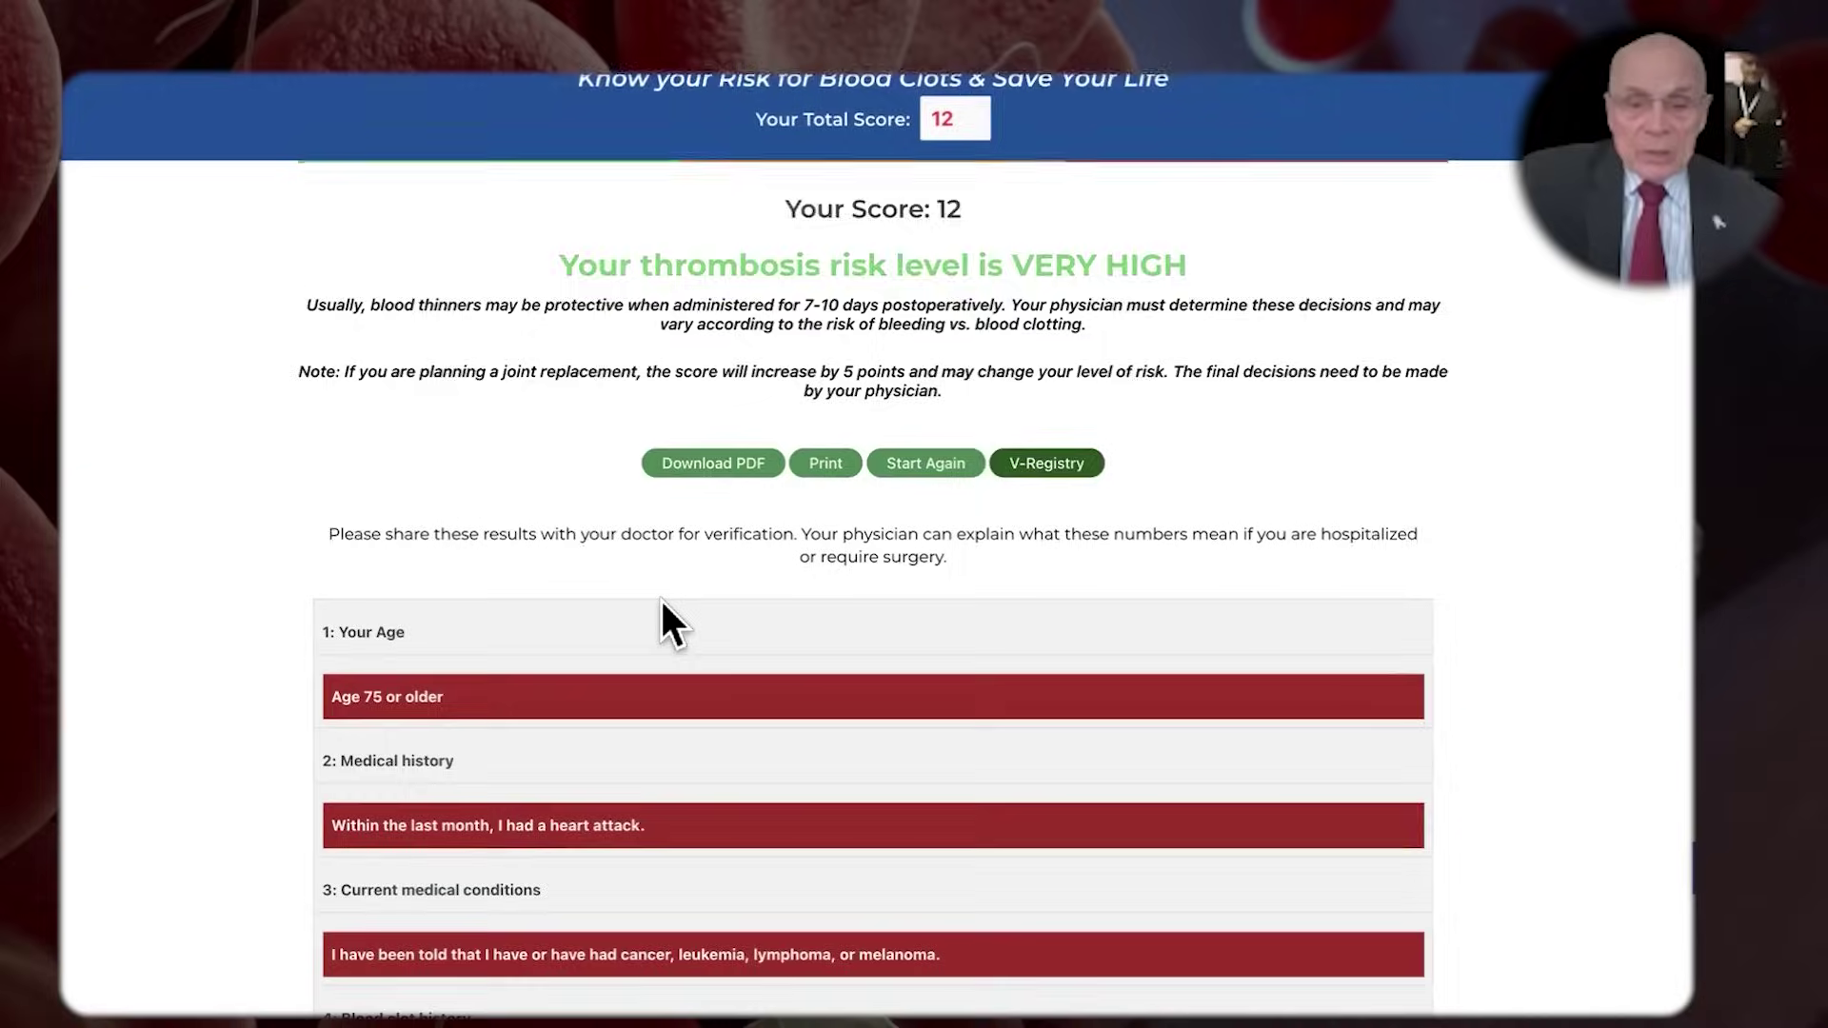
Return home via the Caprini logo and begin the healthcare-provider assessment at score 0
scroll(666, 600, down, 5)
scroll(674, 597, down, 2)
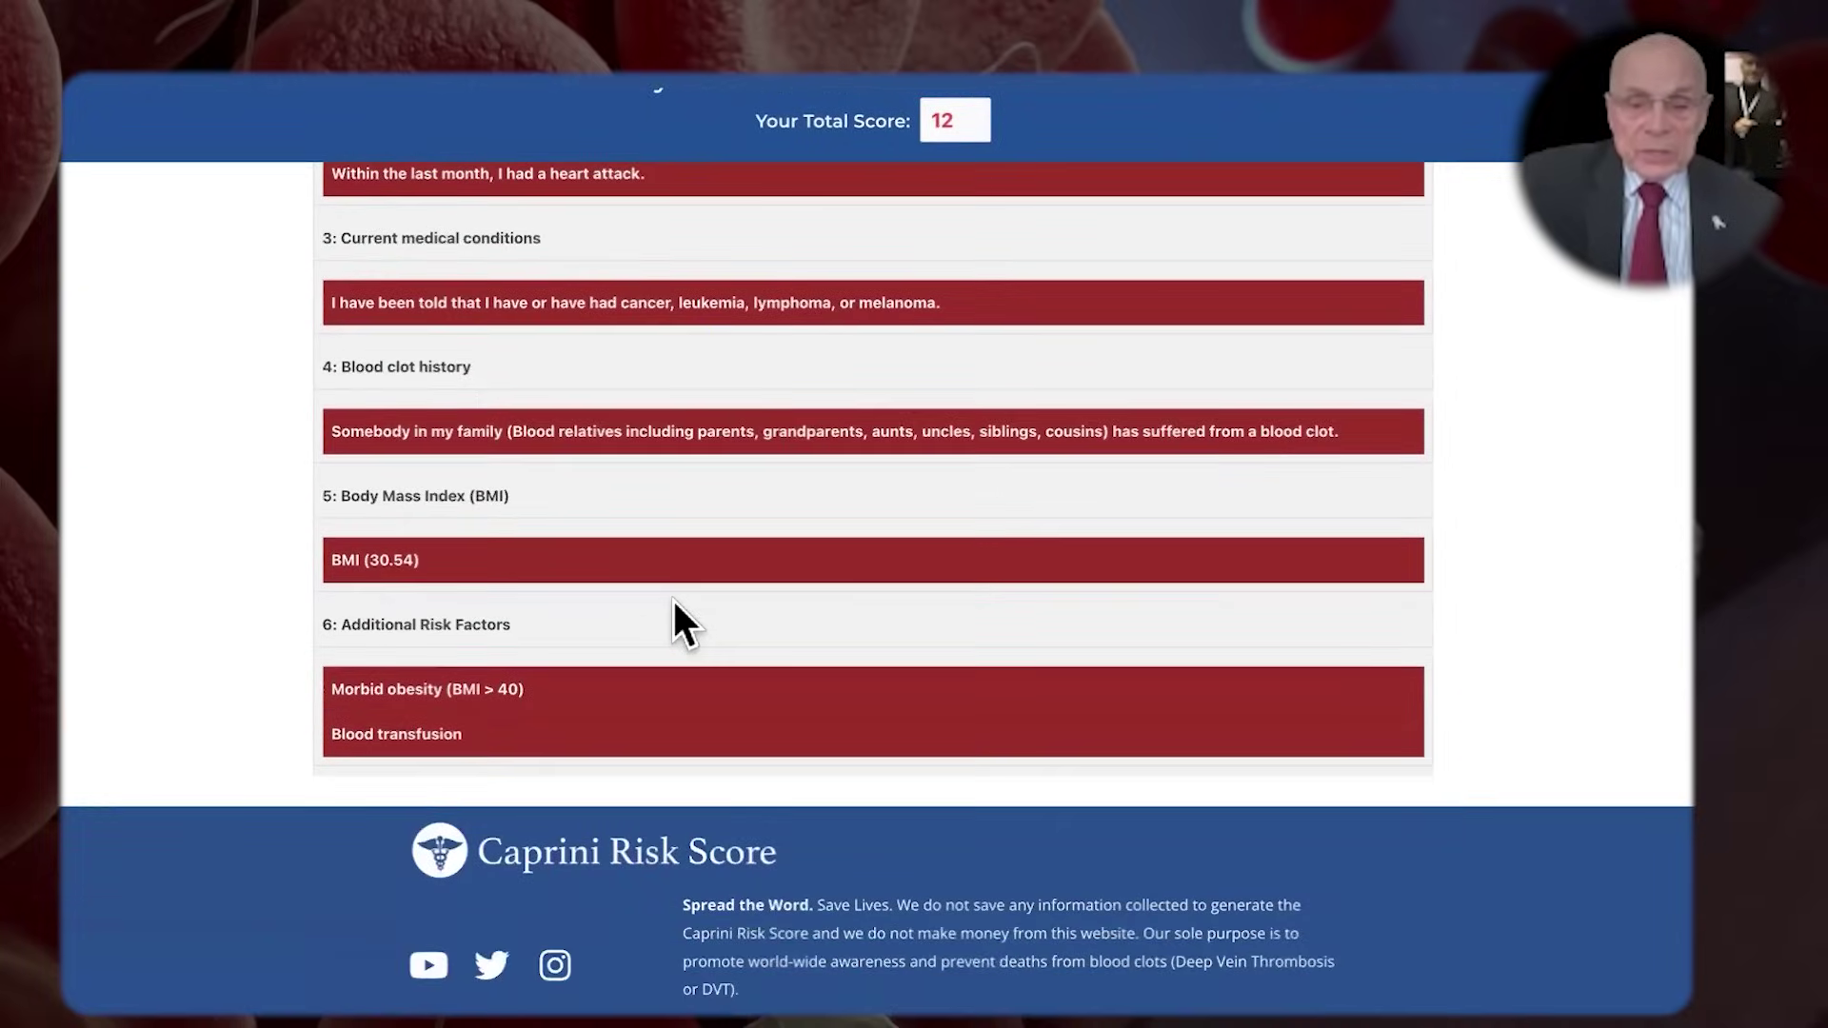
scroll(672, 597, up, 10)
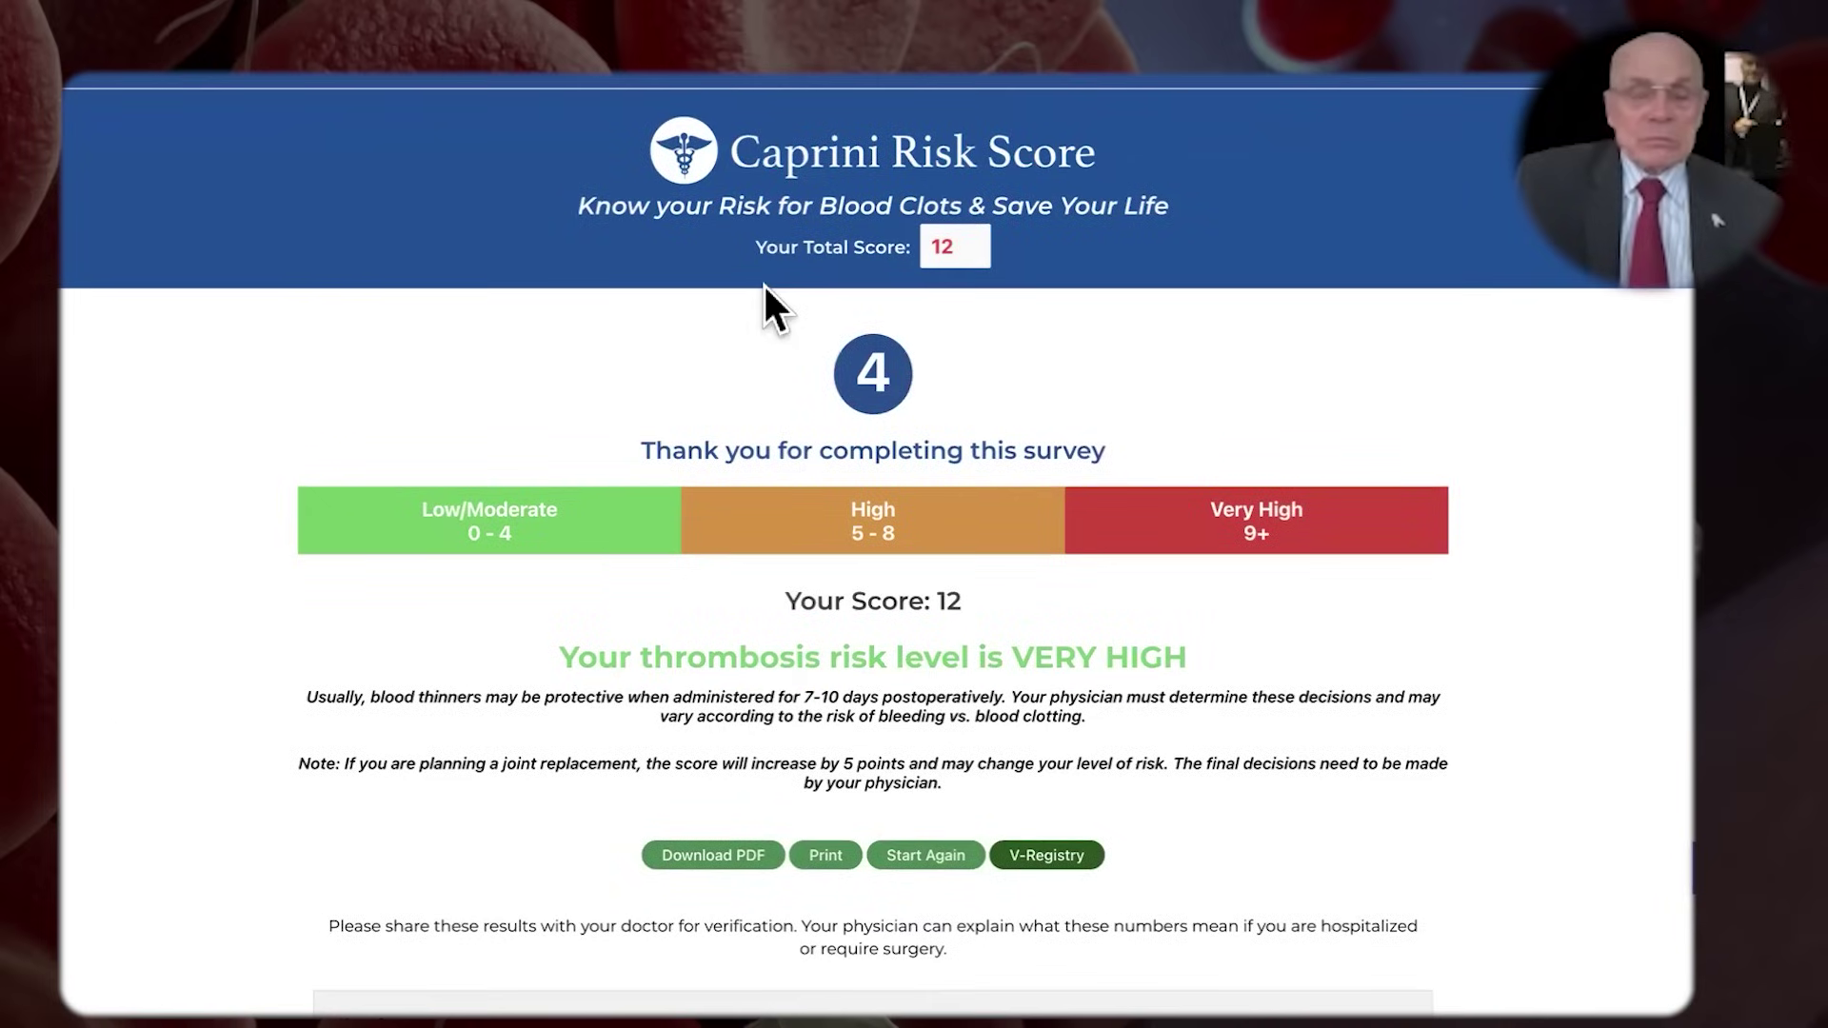
click(676, 95)
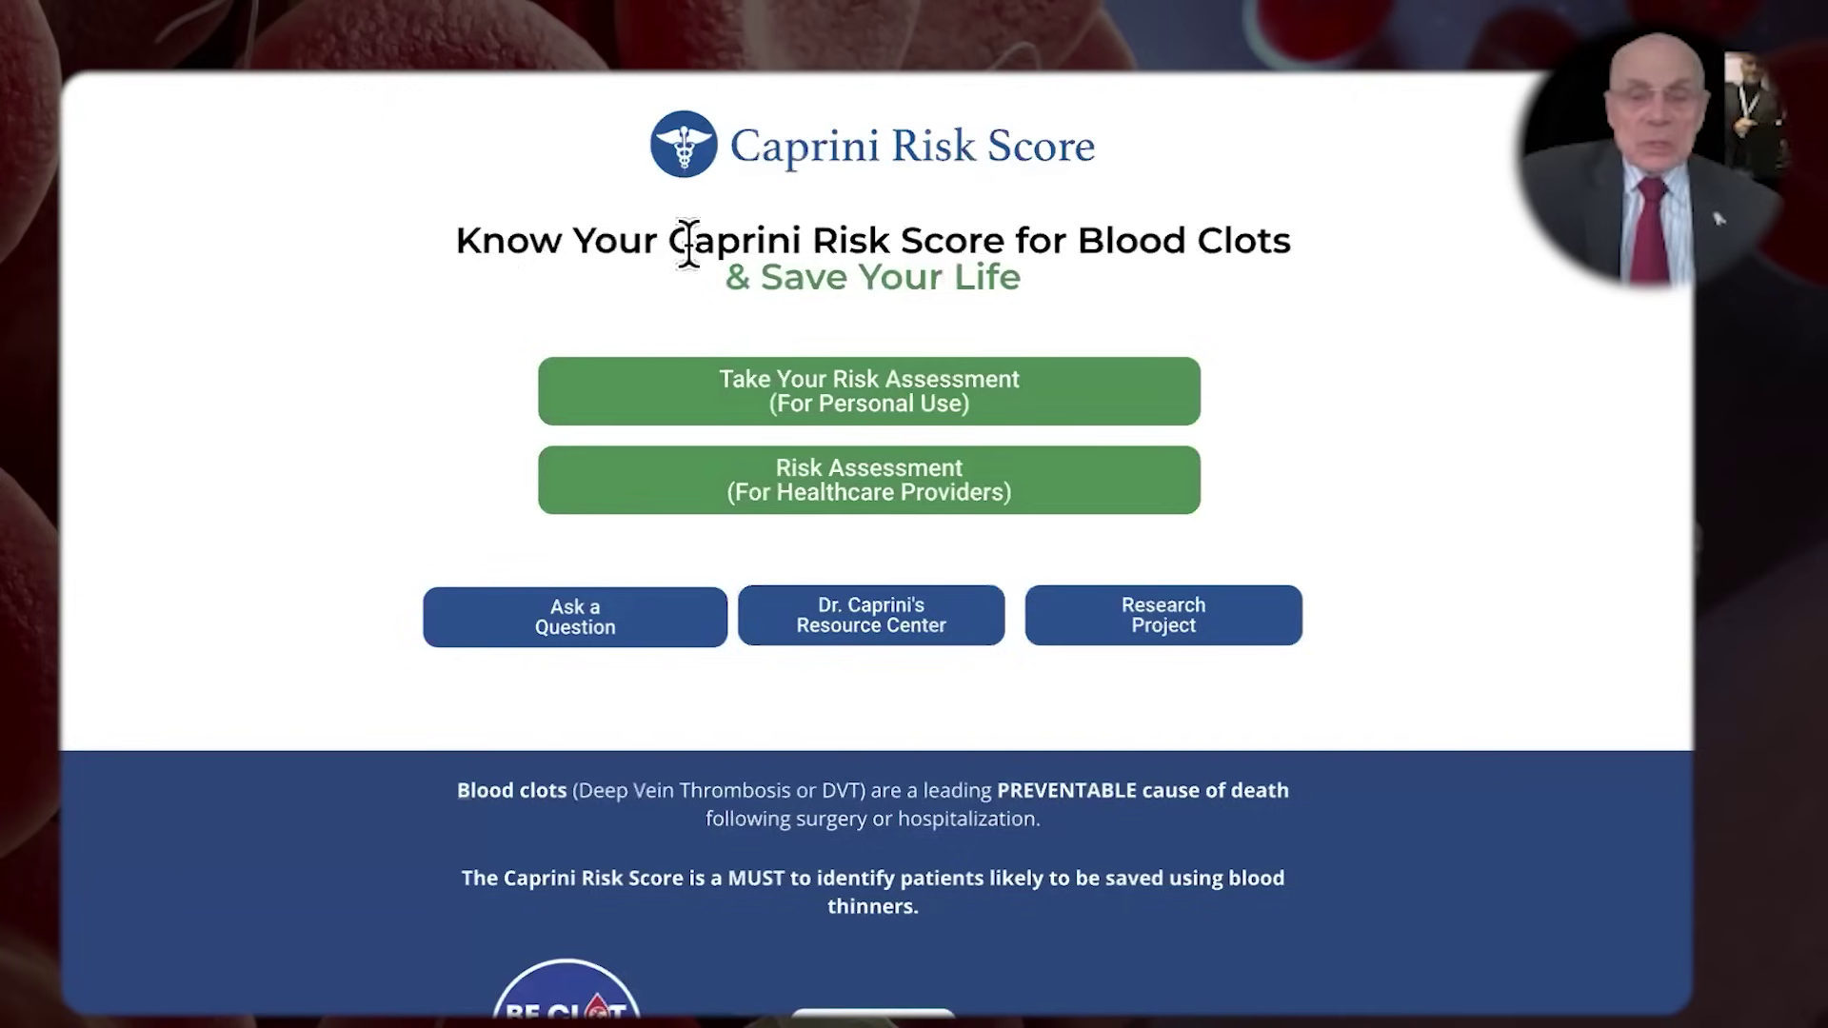
click(815, 503)
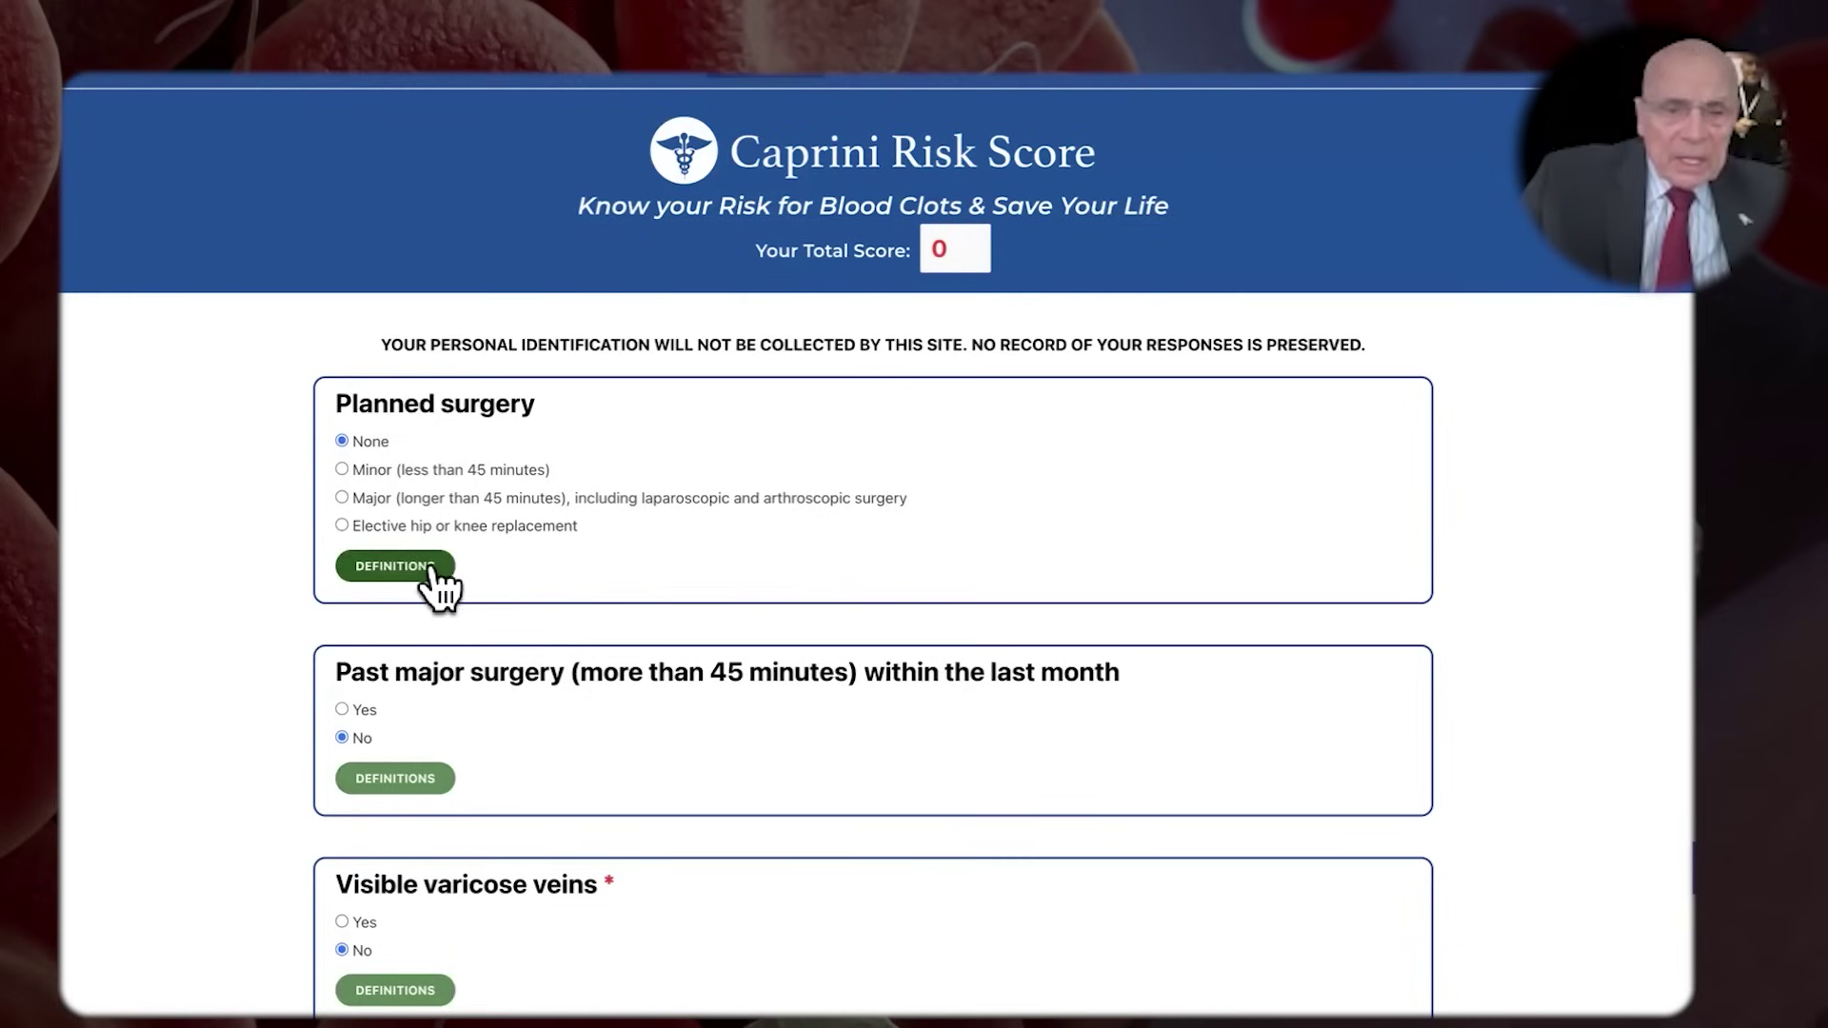
Choose Elective hip or knee replacement as the planned surgery, for a score of 5
click(340, 526)
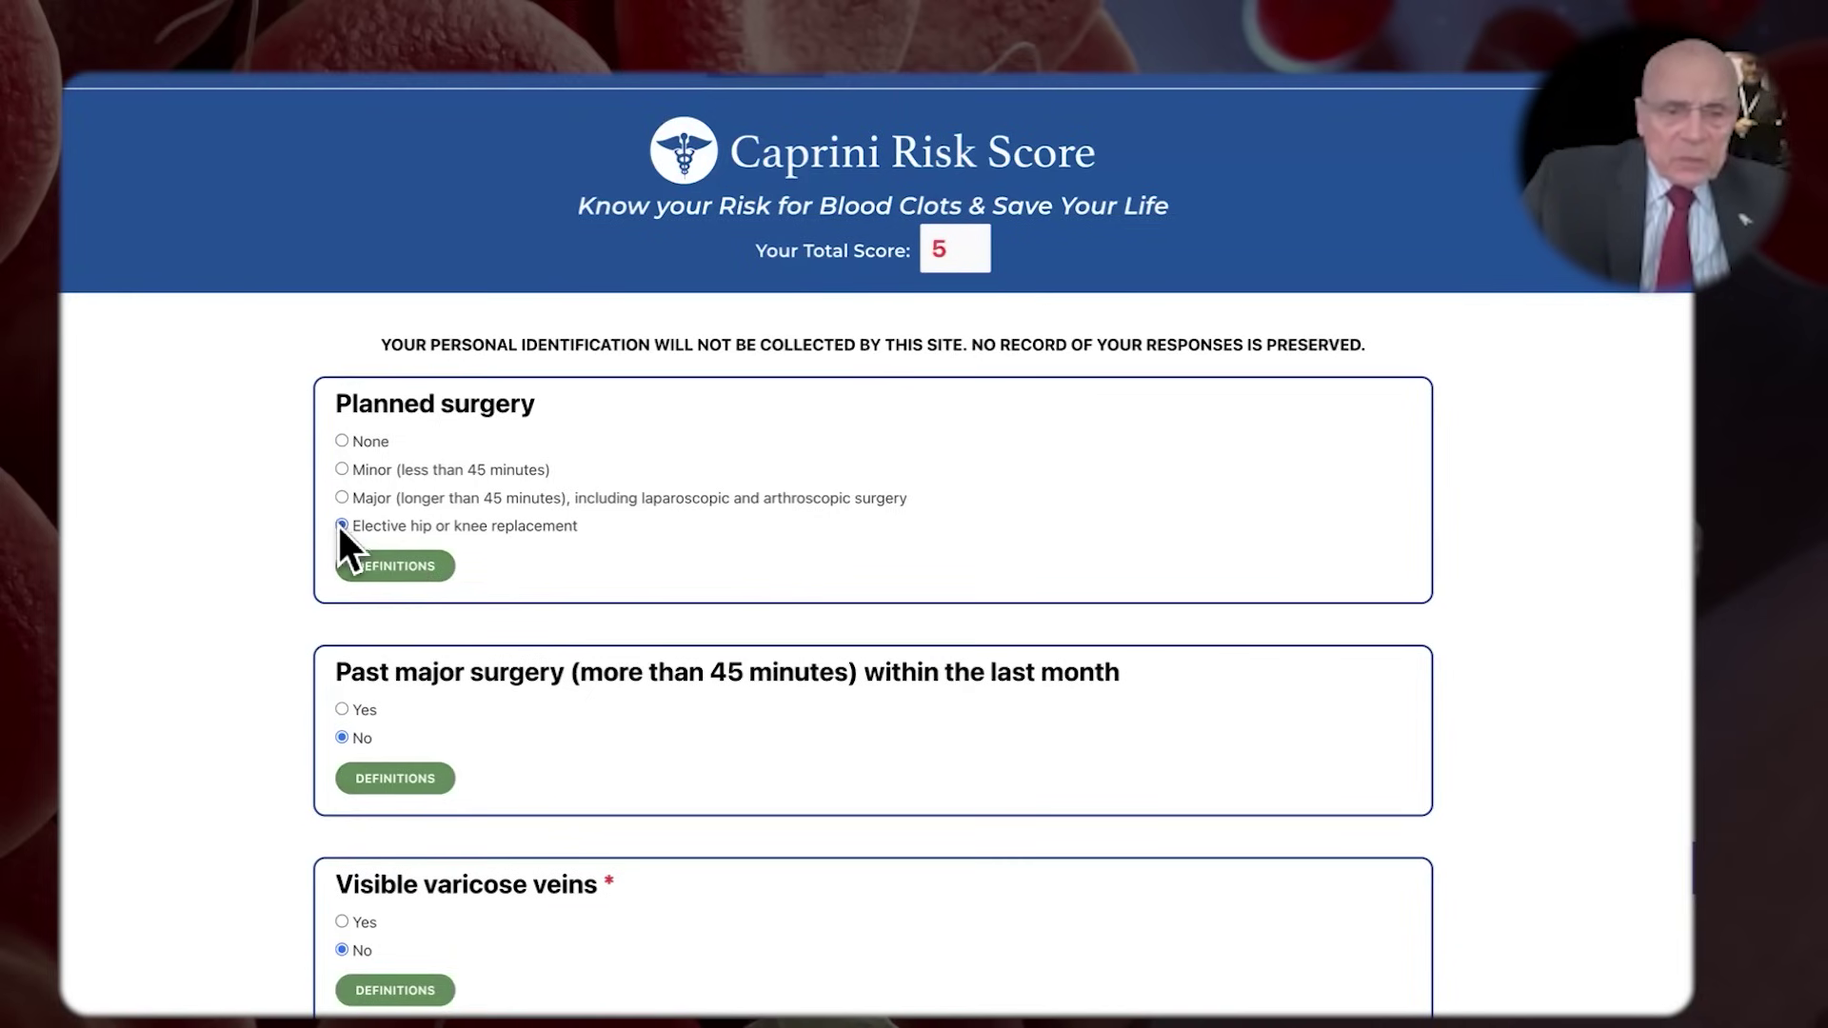
Show planned-surgery definitions, then read and close the arthroplasty and hip-fracture study abstracts
click(377, 570)
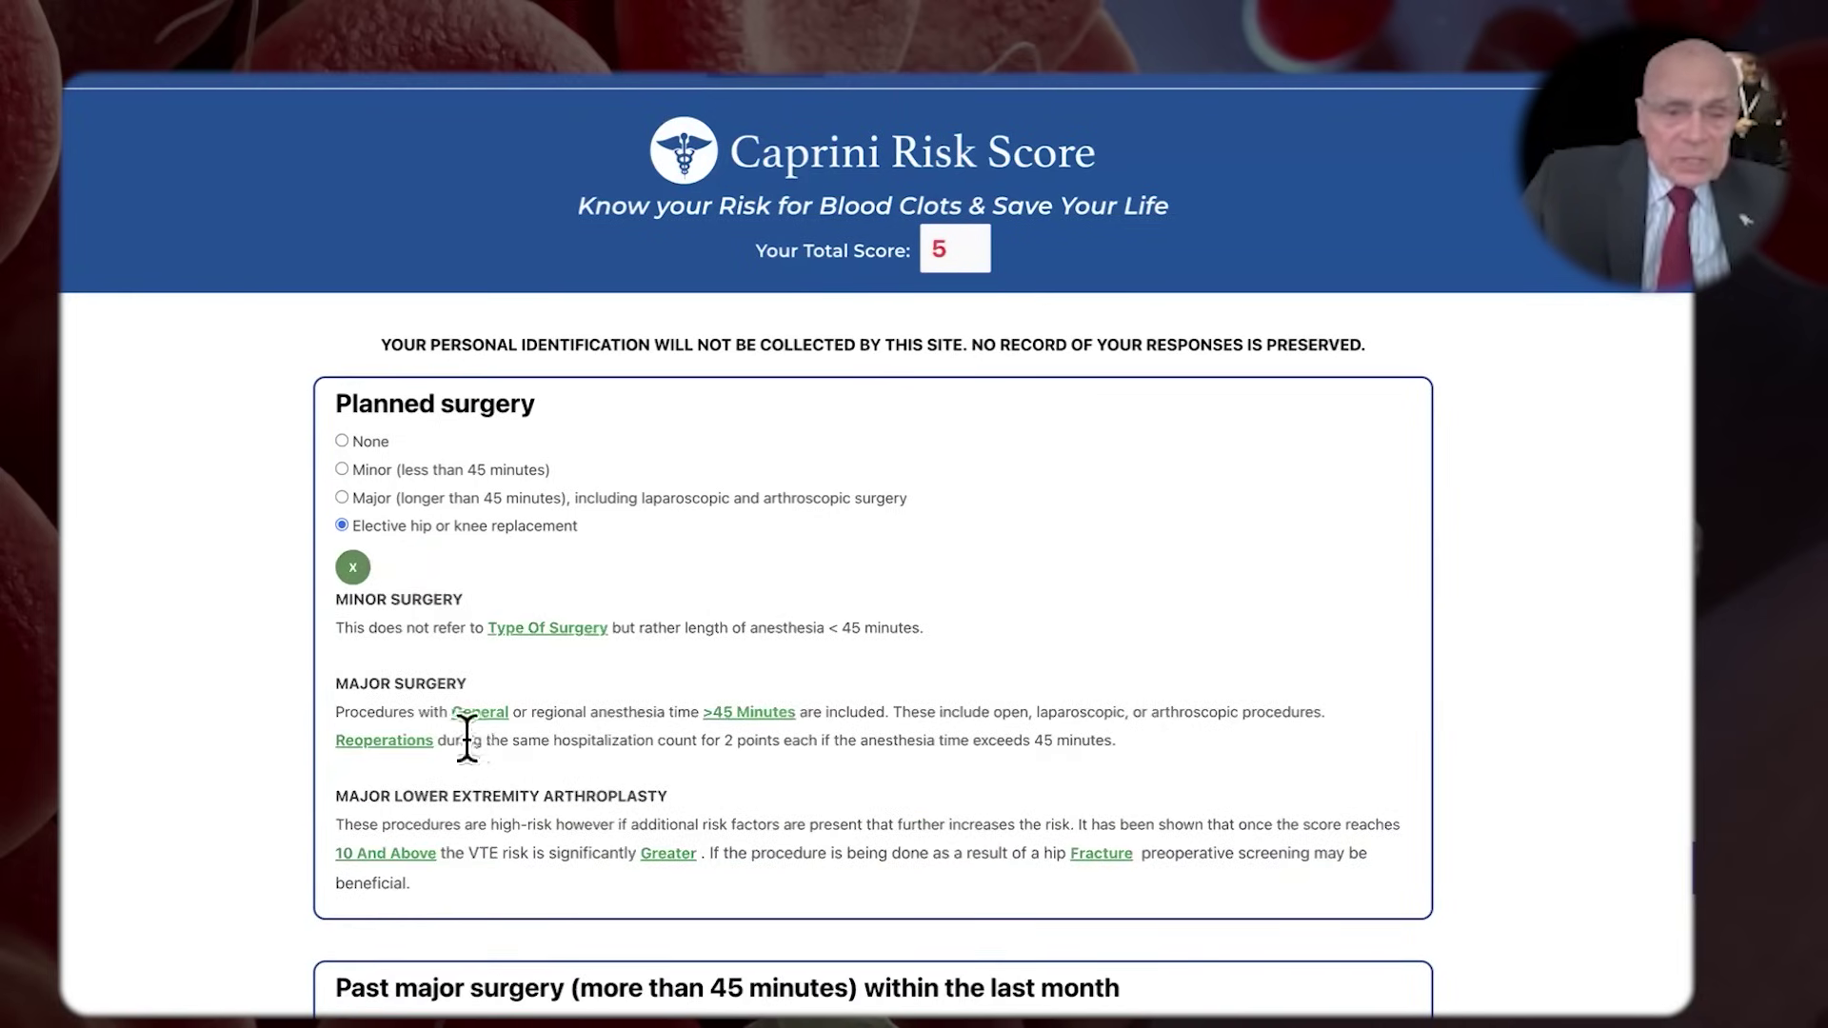
scroll(493, 733, down, 3)
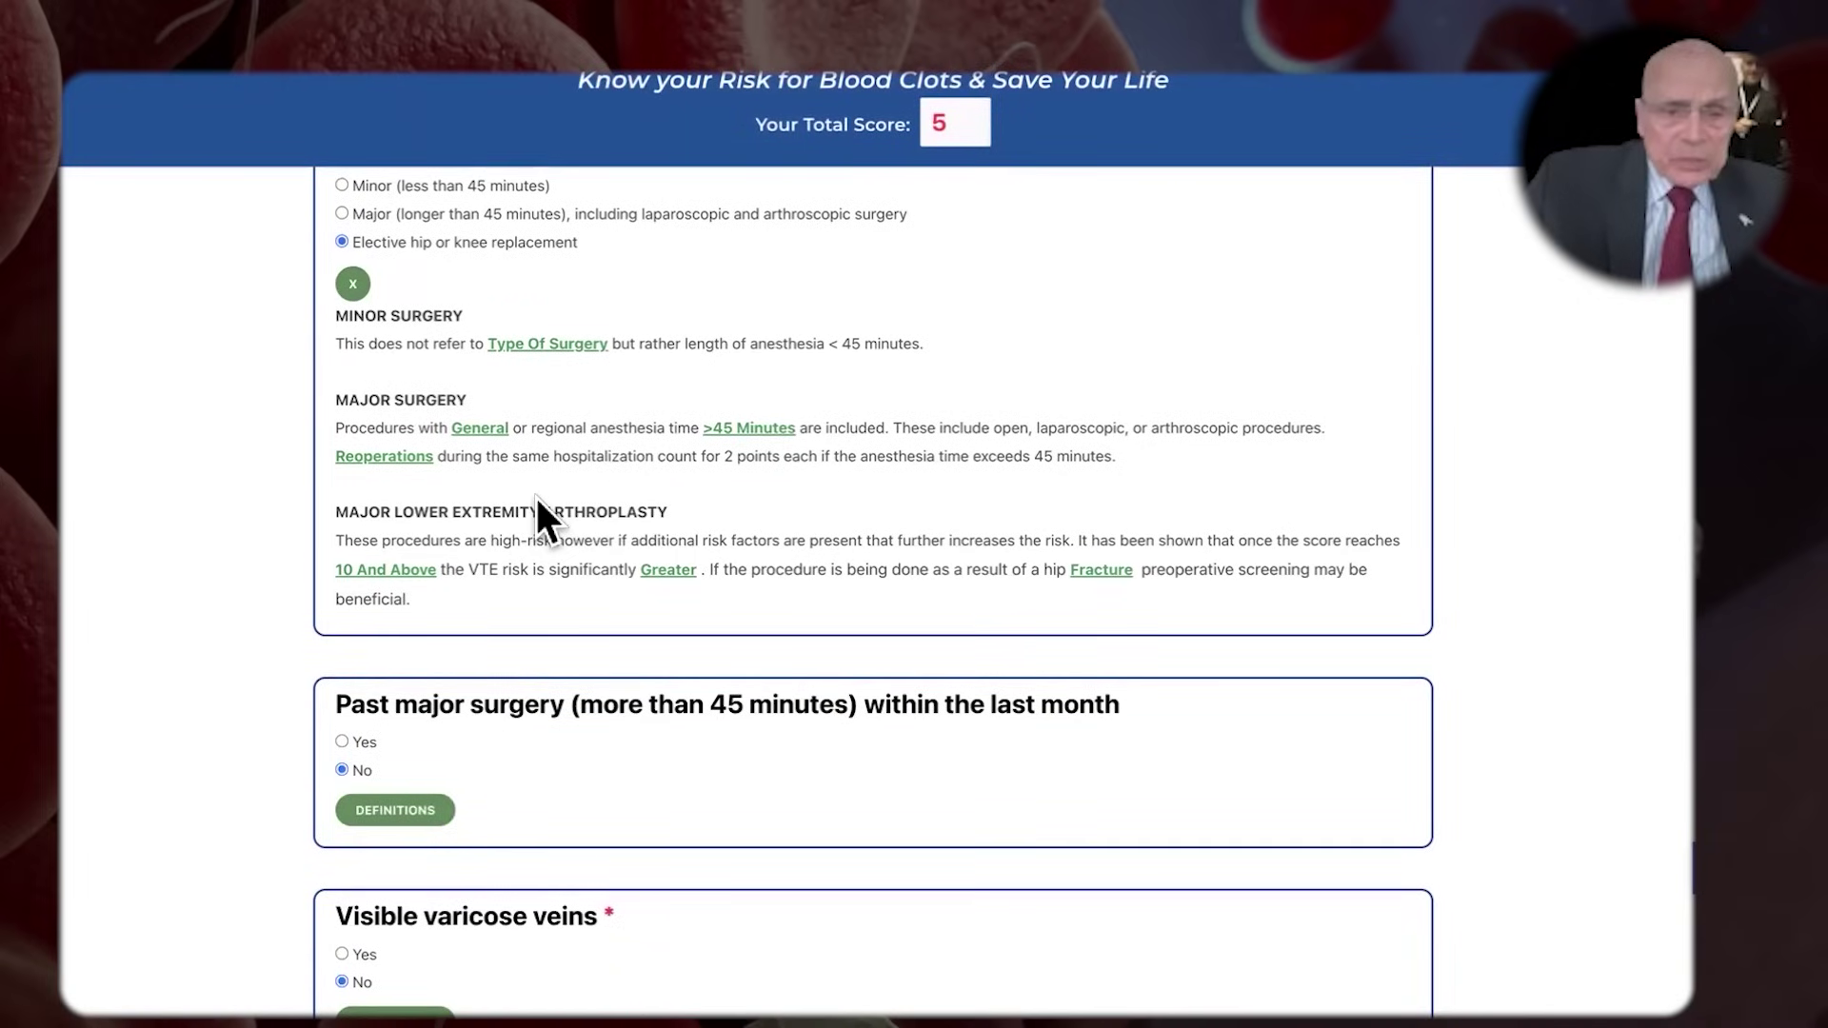
click(400, 570)
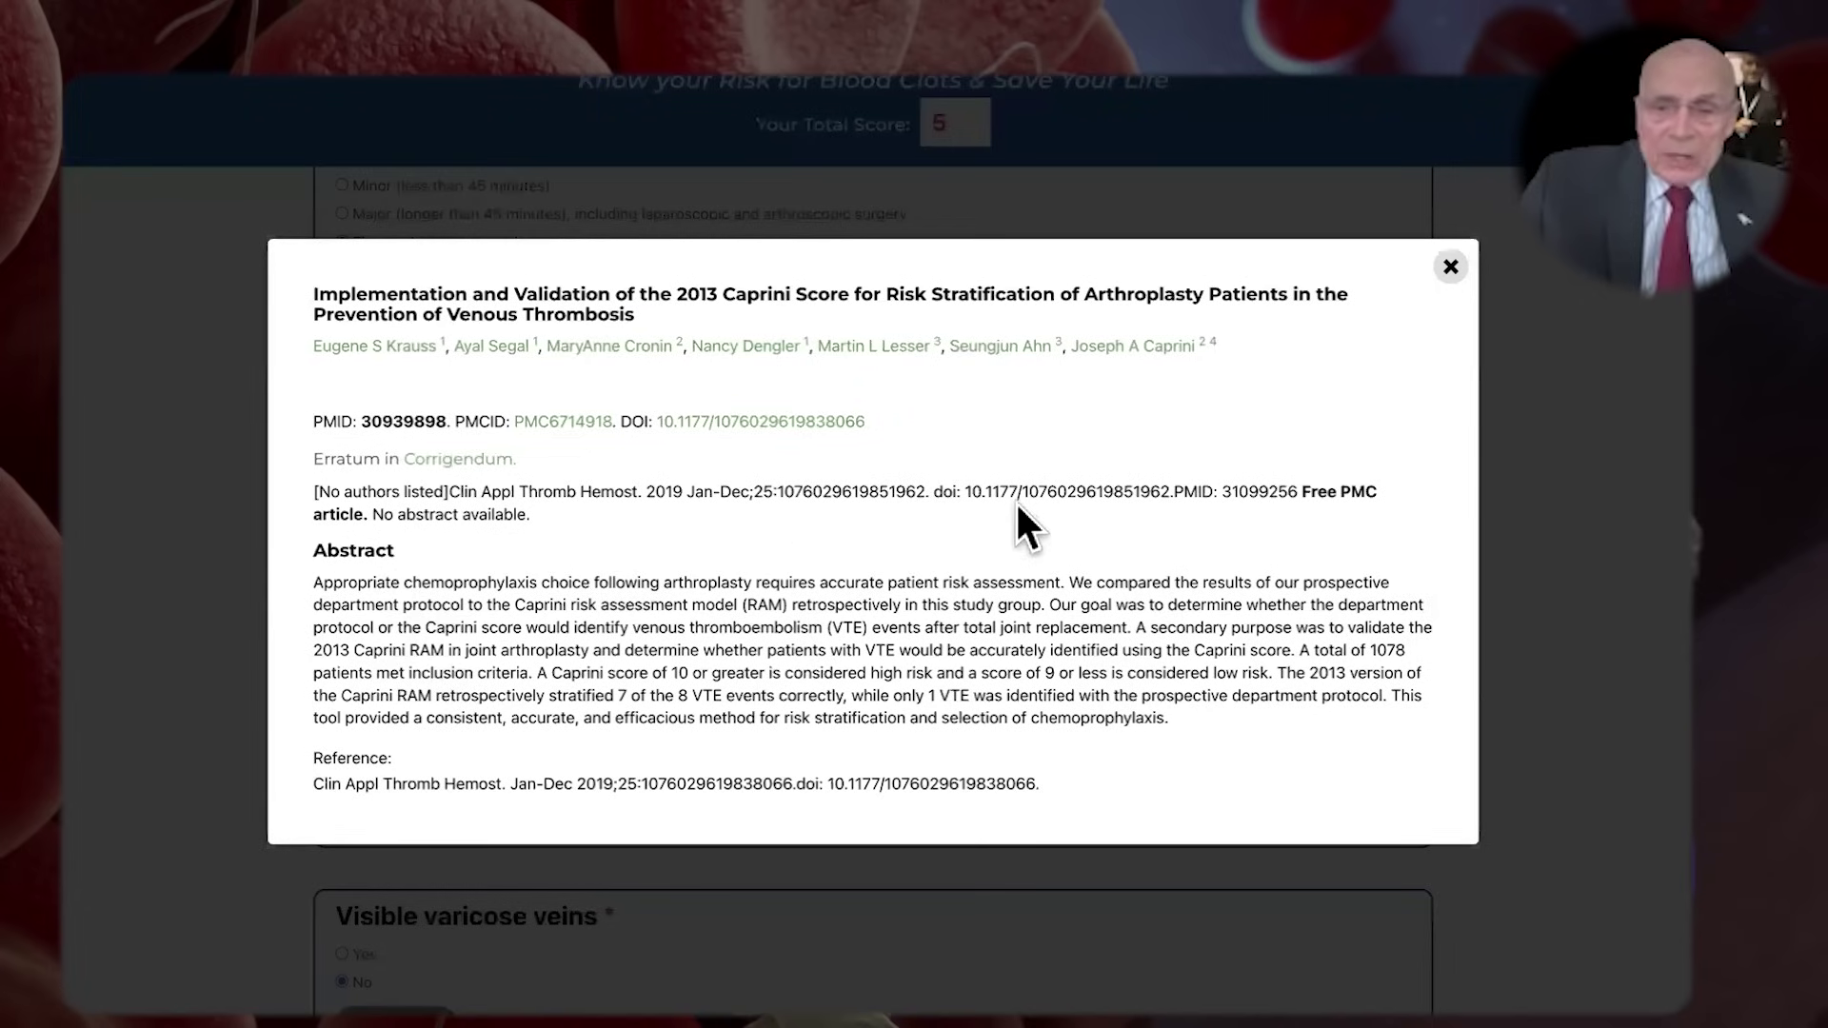
click(1450, 268)
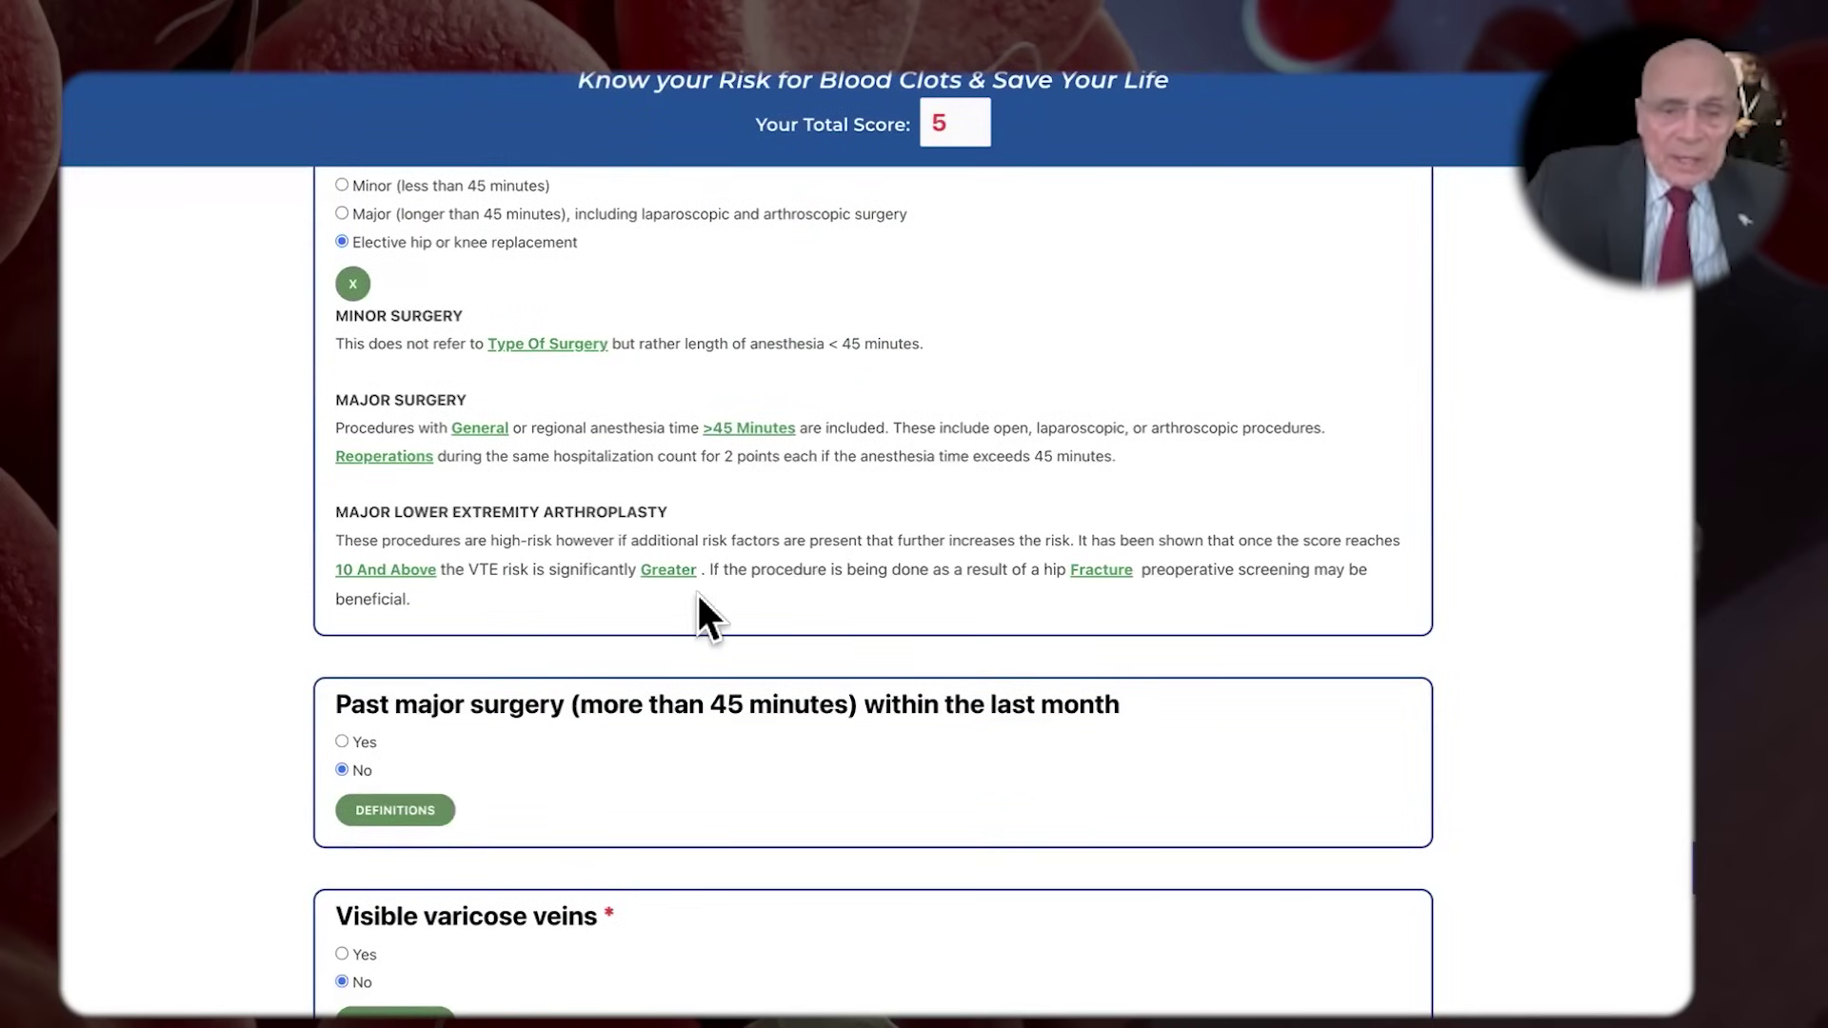
click(1112, 575)
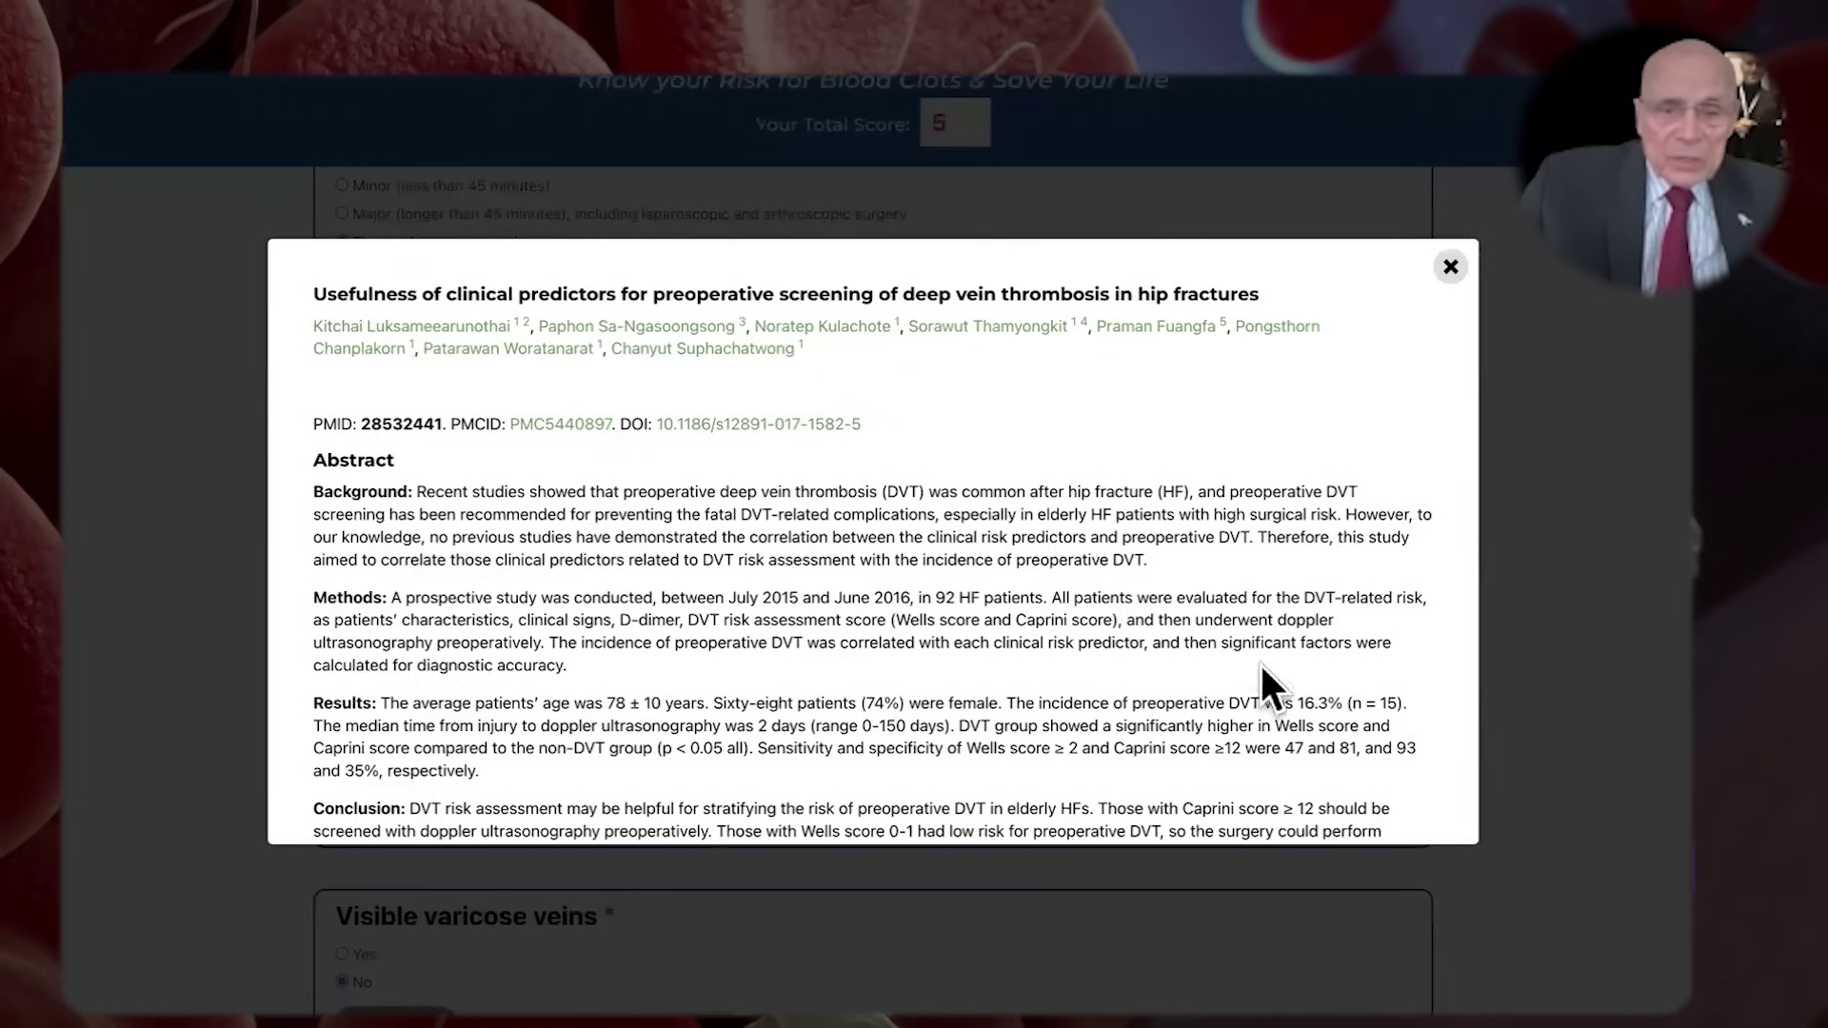
scroll(1354, 550, up, 1)
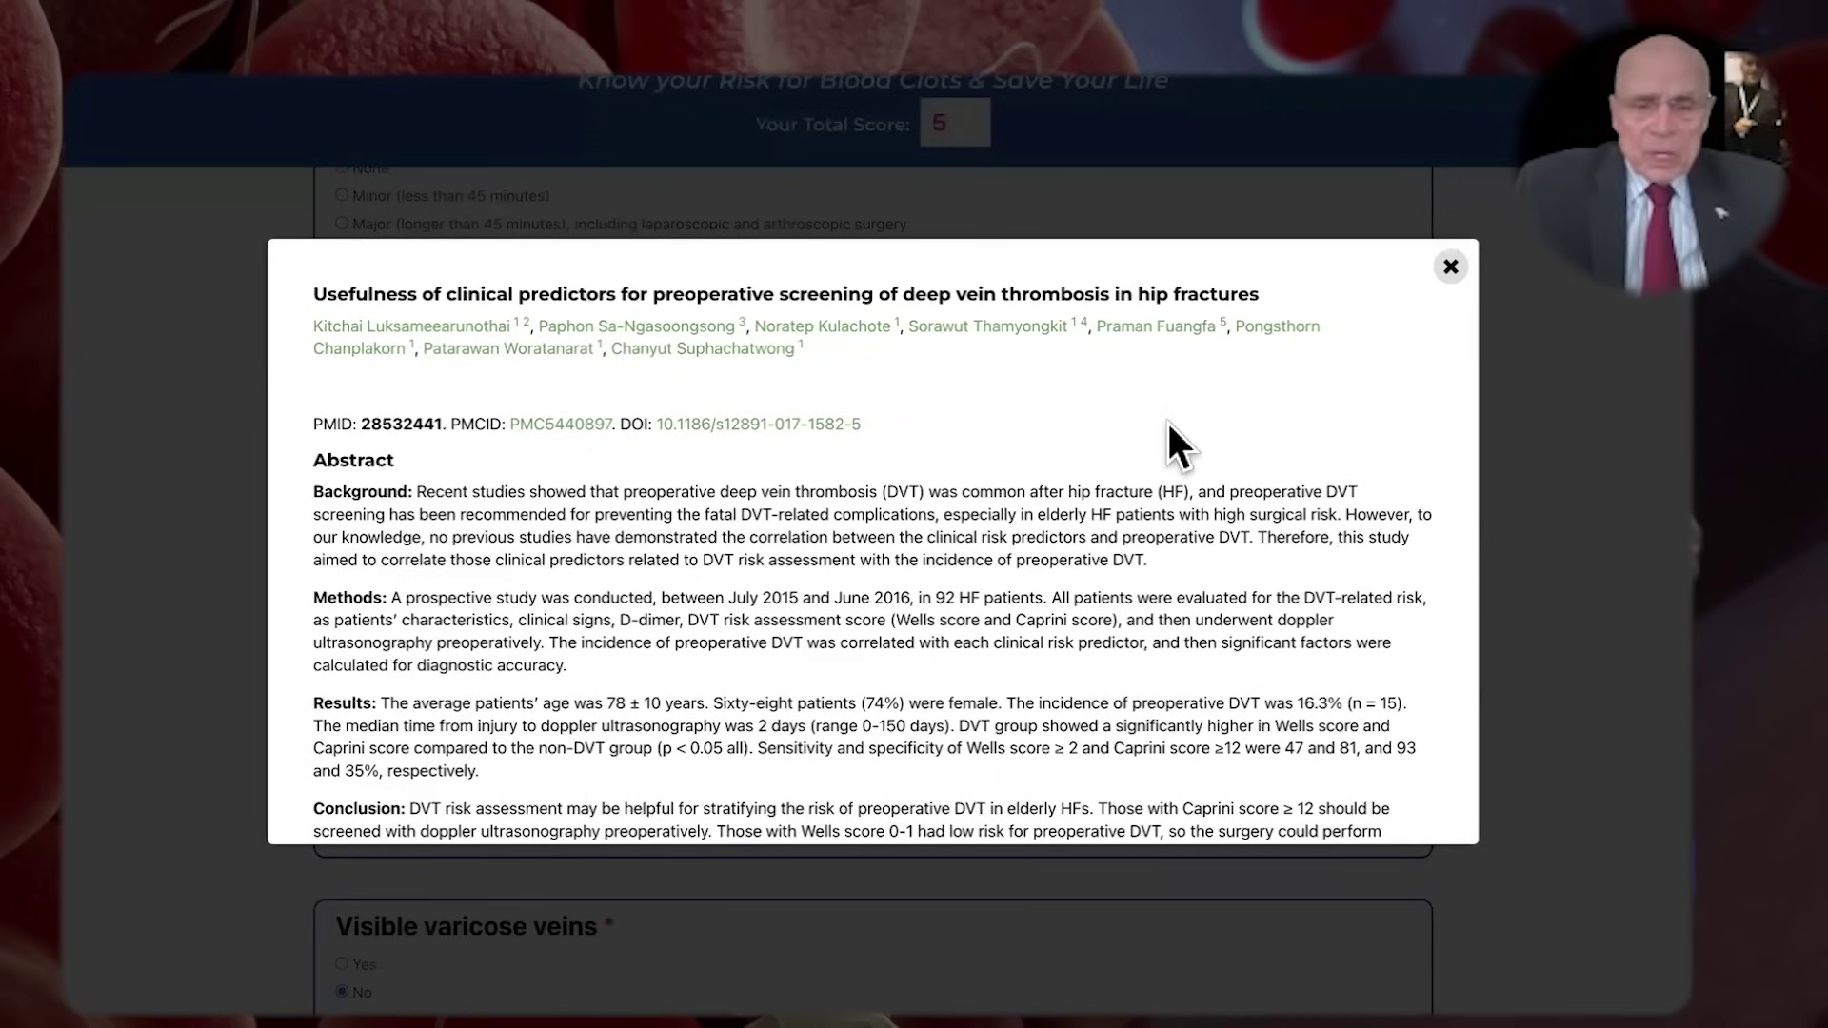
click(1453, 265)
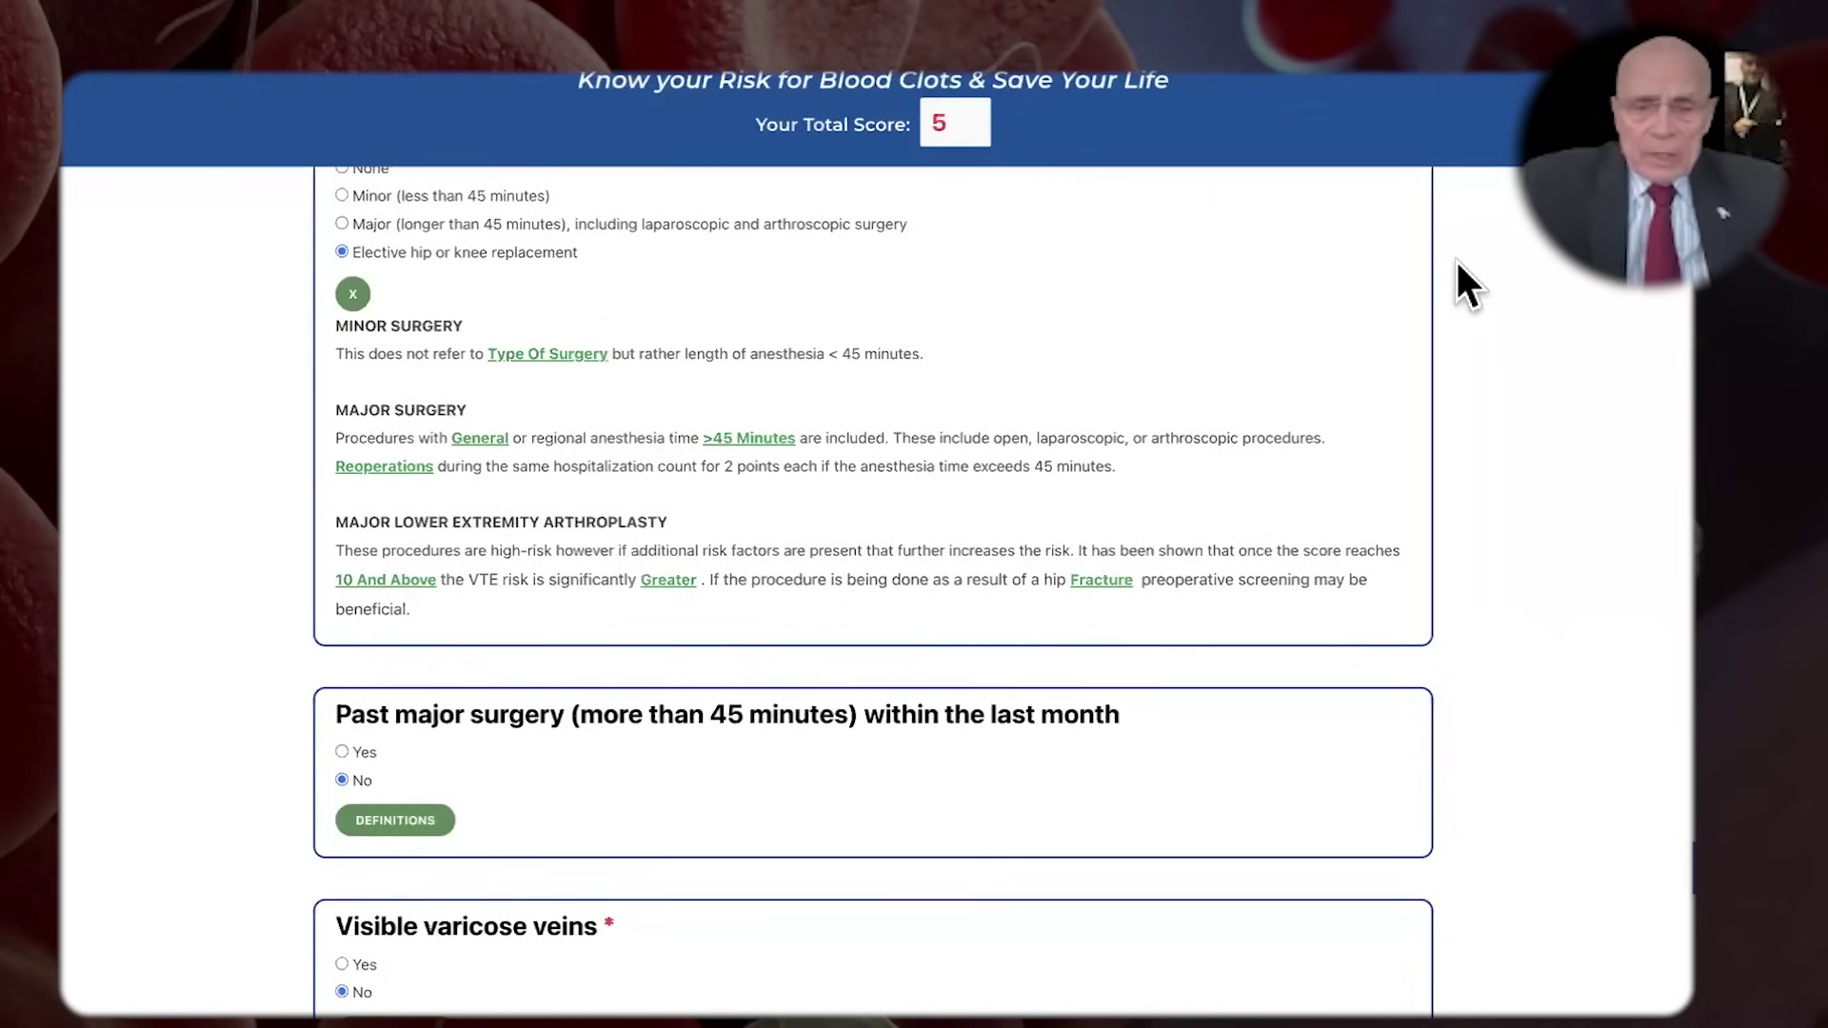
Hide the planned-surgery definitions and answer Yes to currently swollen legs
click(352, 293)
scroll(527, 914, down, 6)
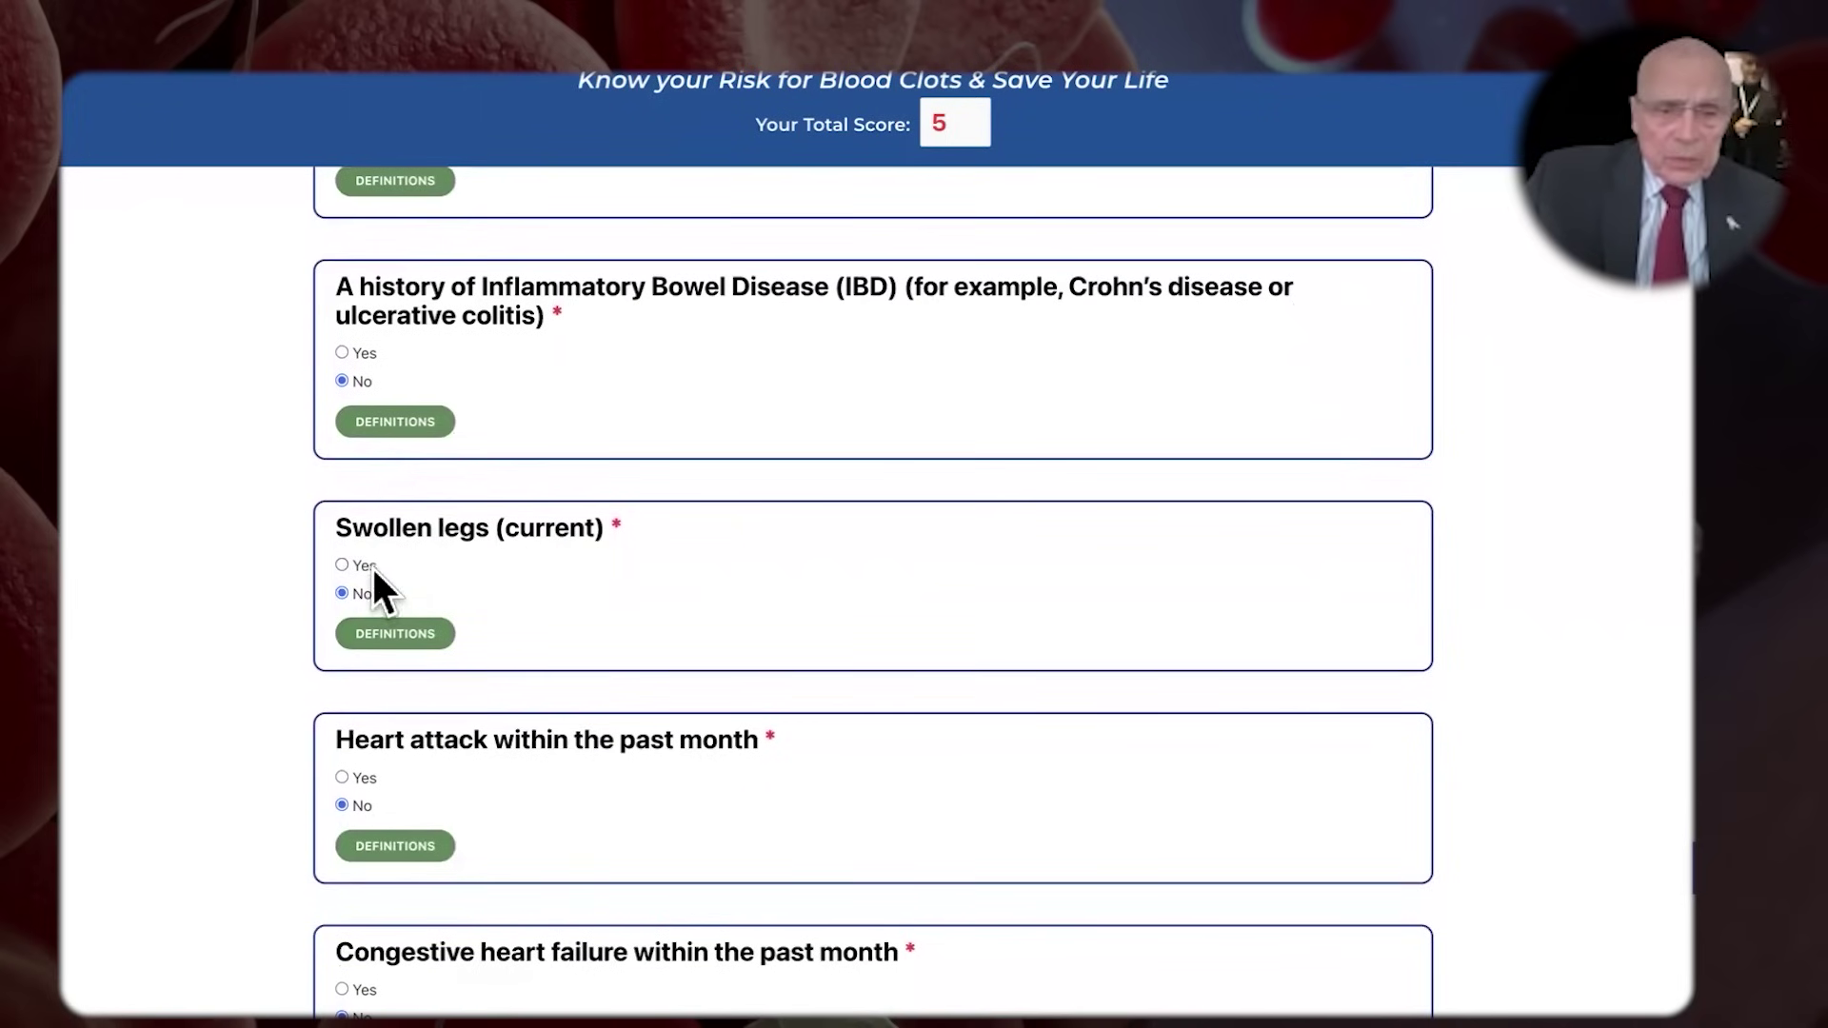
click(339, 565)
scroll(406, 769, down, 6)
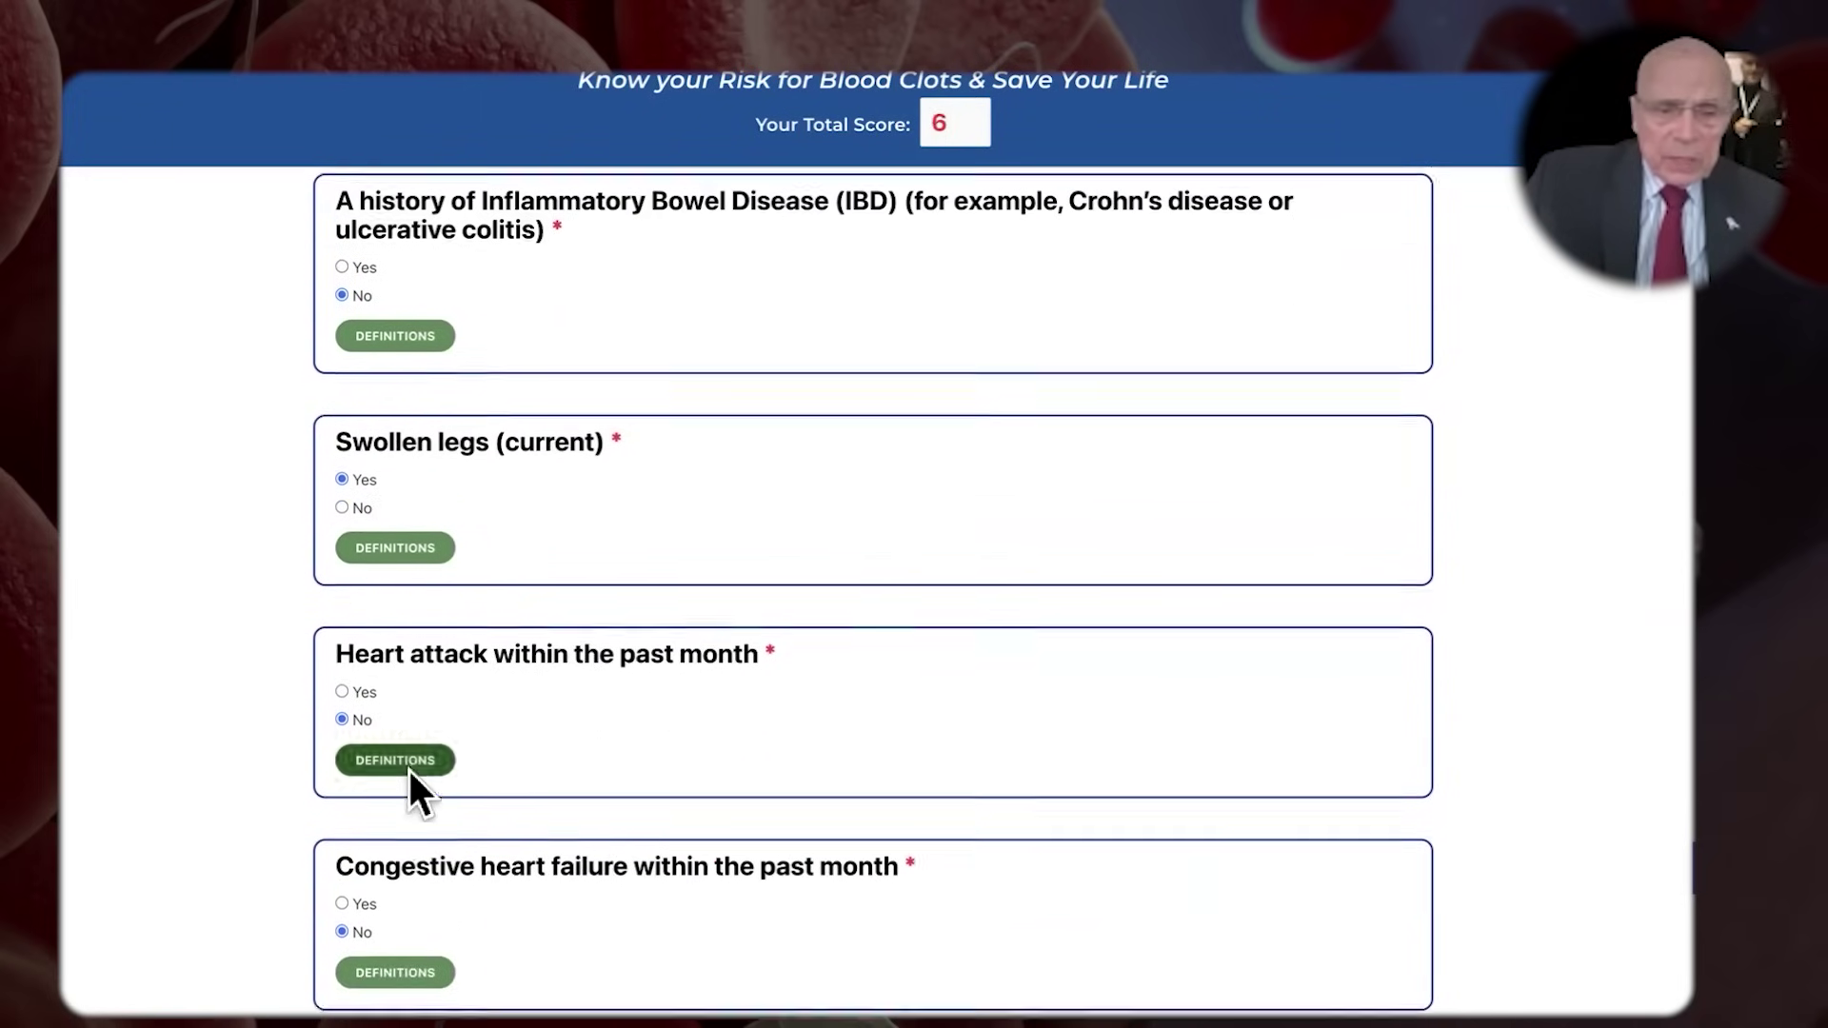
scroll(405, 769, down, 7)
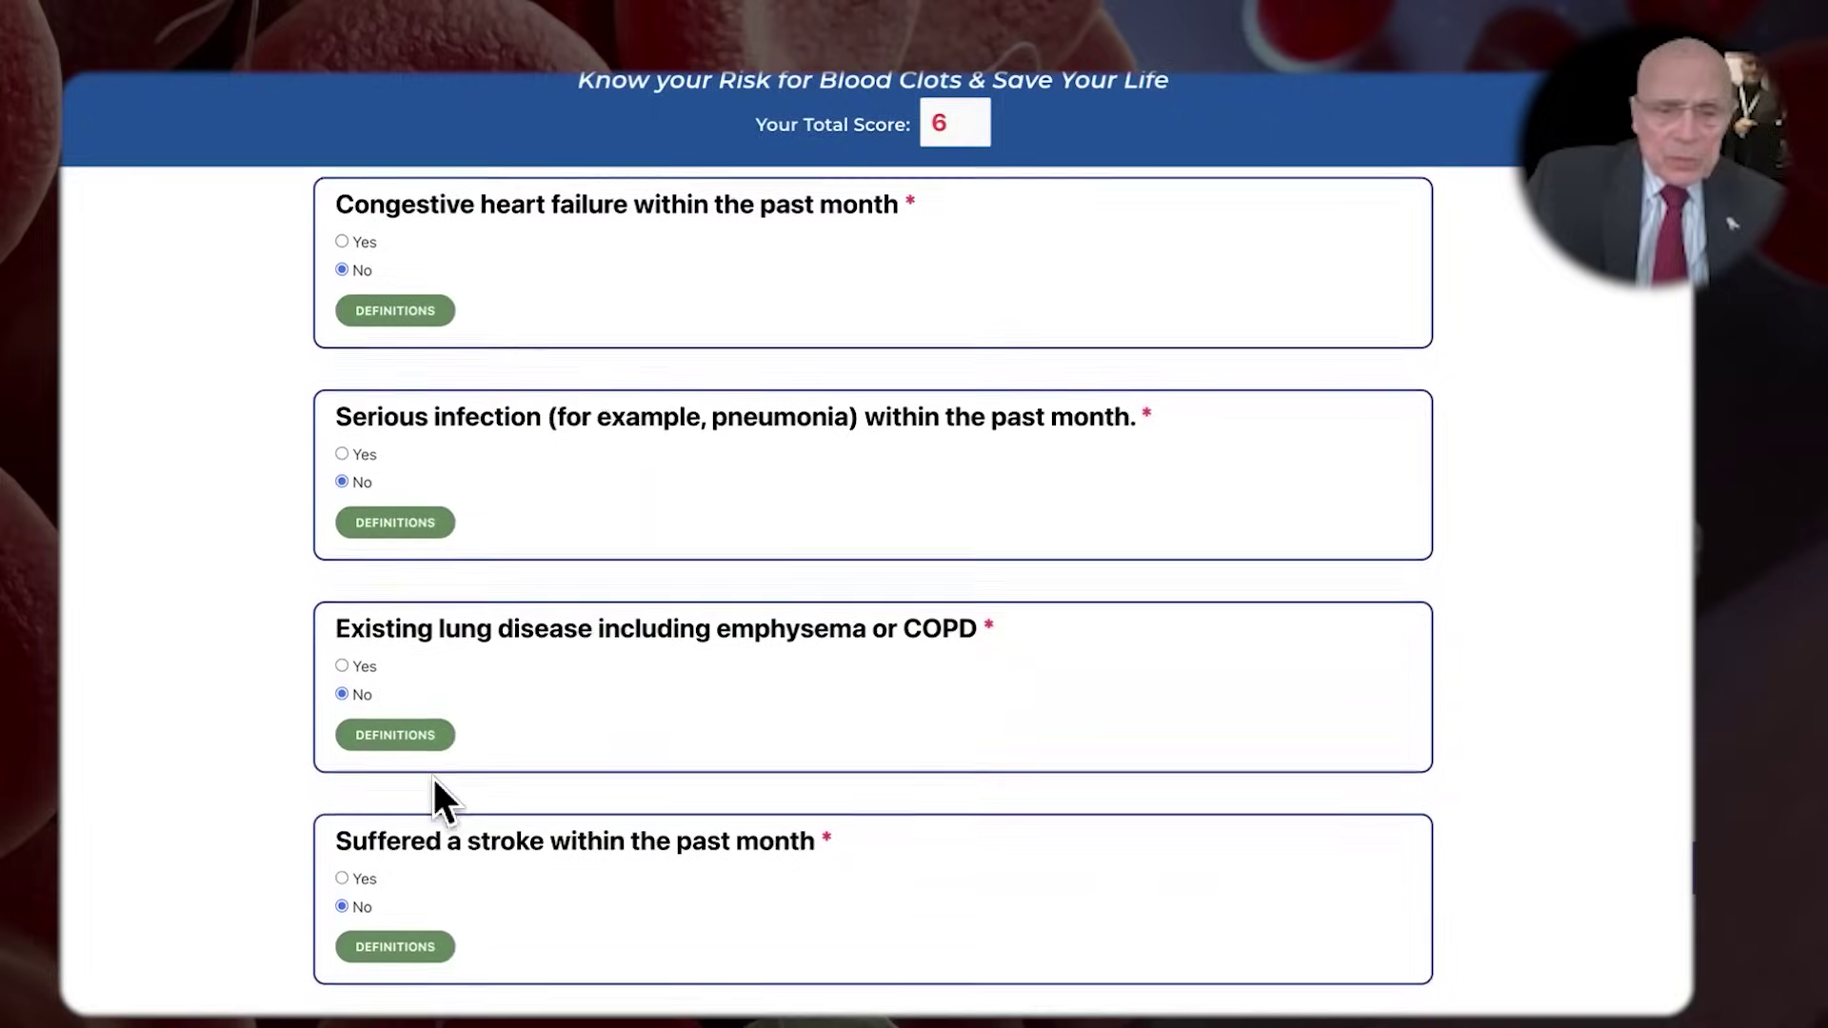
scroll(432, 775, down, 5)
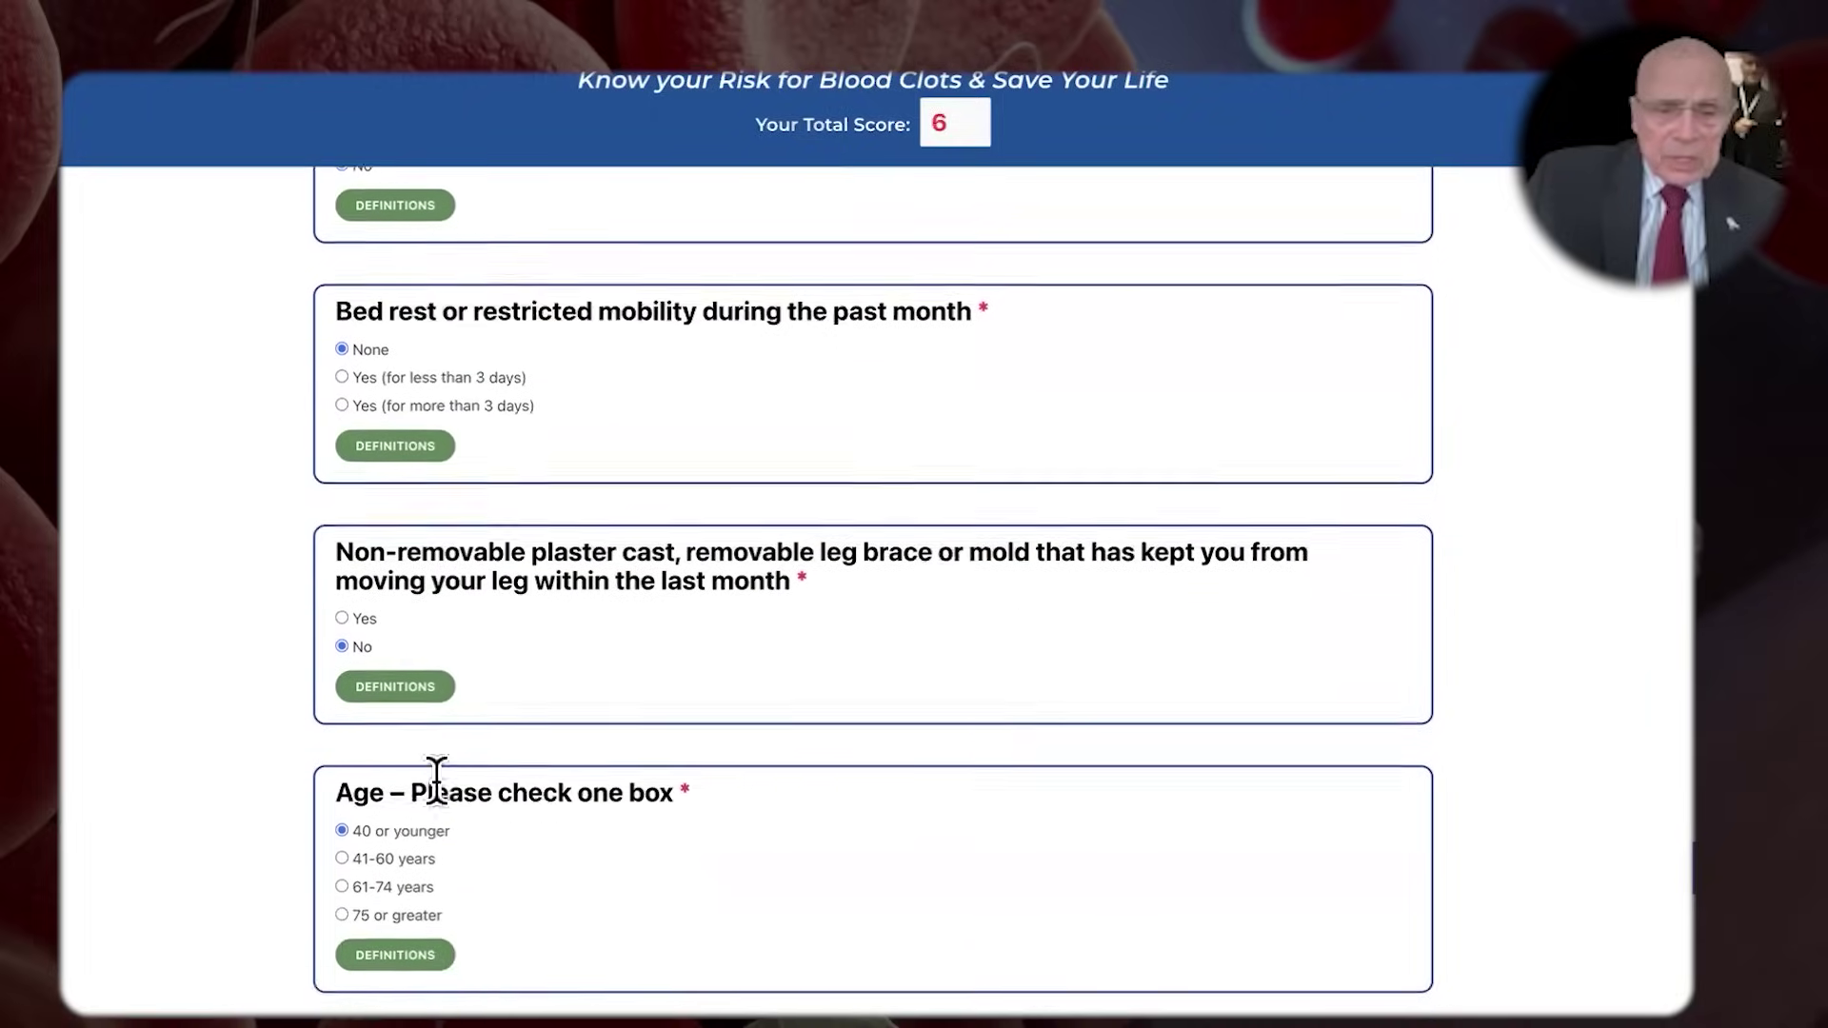
Set age 75 or greater, female gender, and Yes to stillbirth history, reaching score 10
click(342, 800)
scroll(352, 809, down, 3)
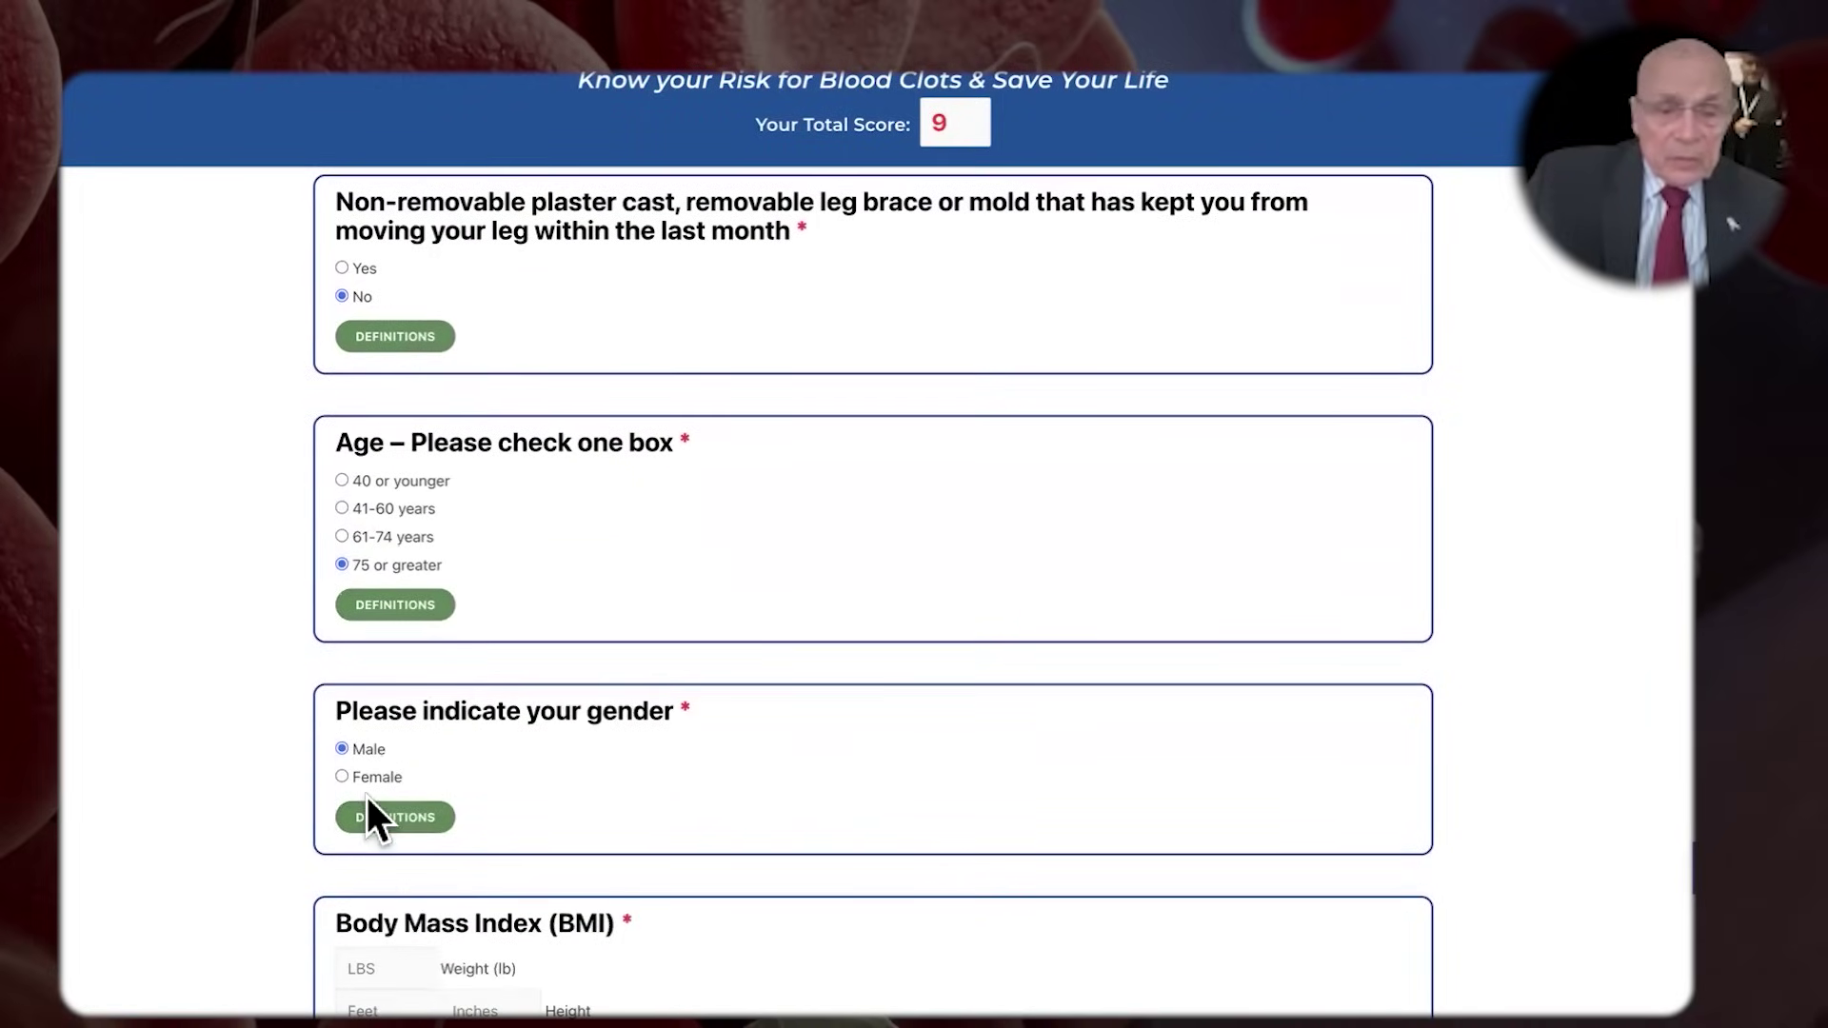
click(341, 776)
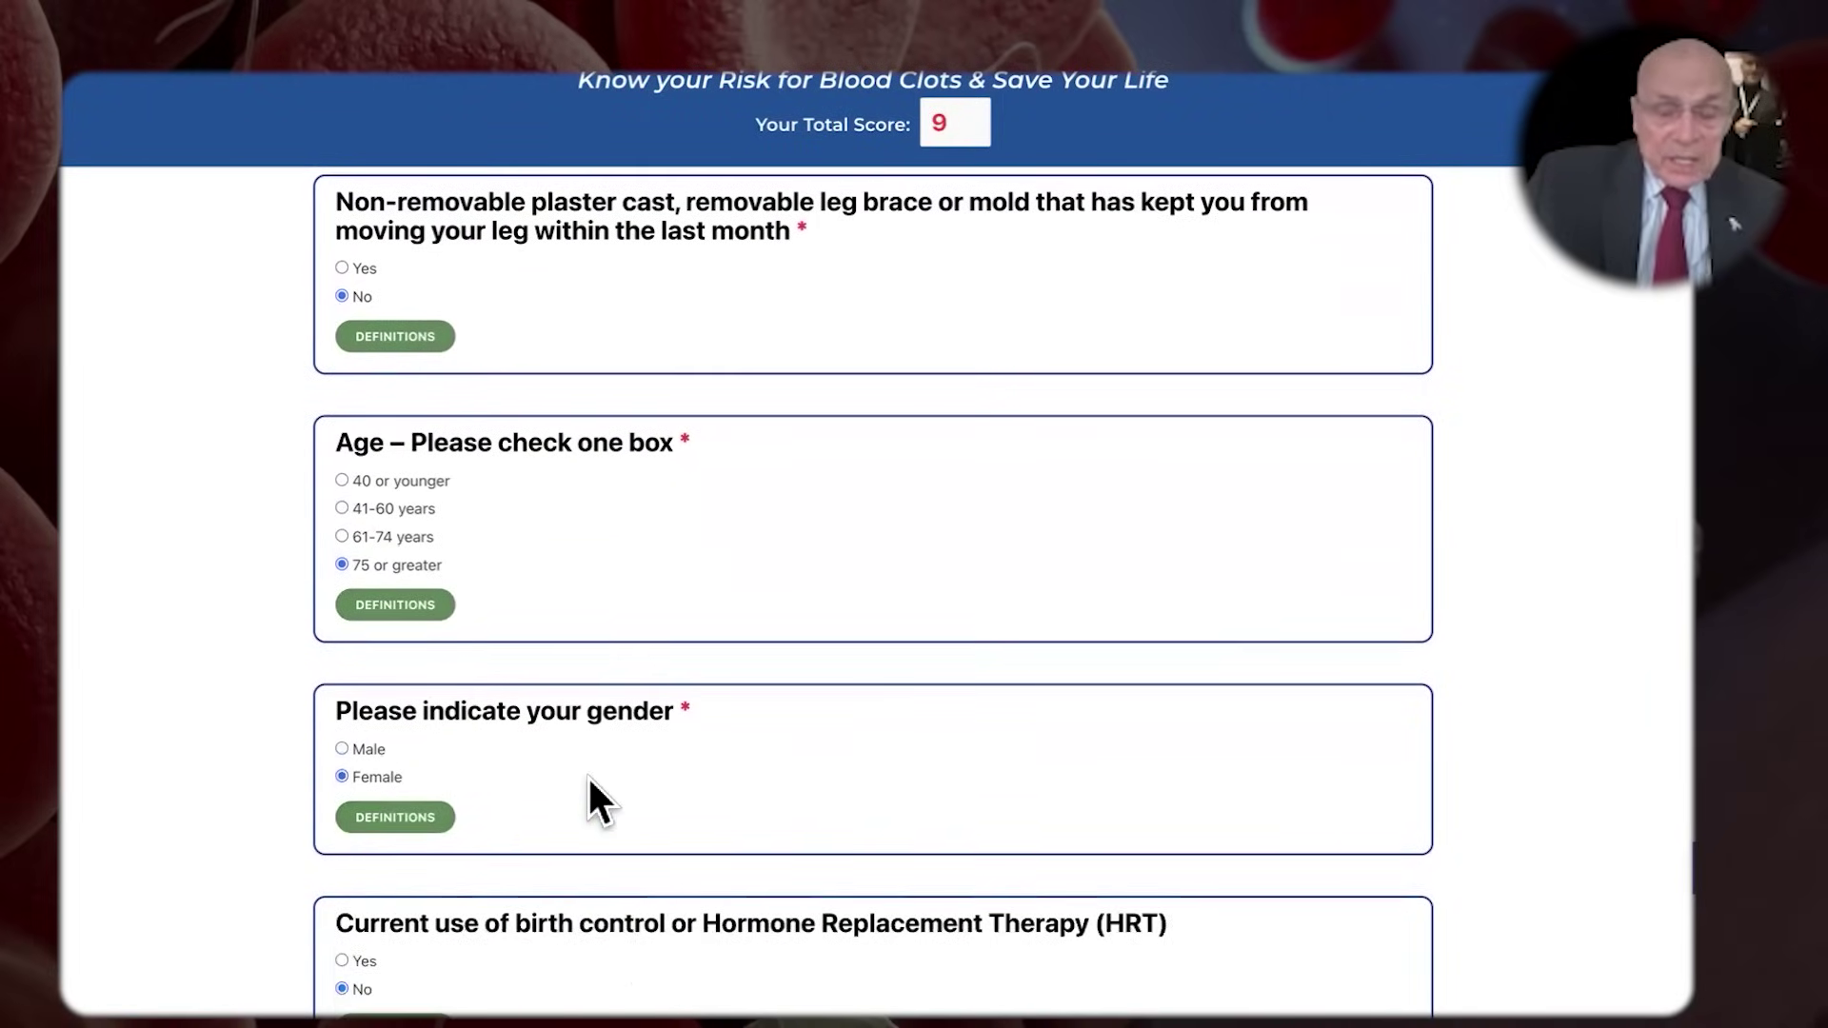
scroll(587, 775, down, 3)
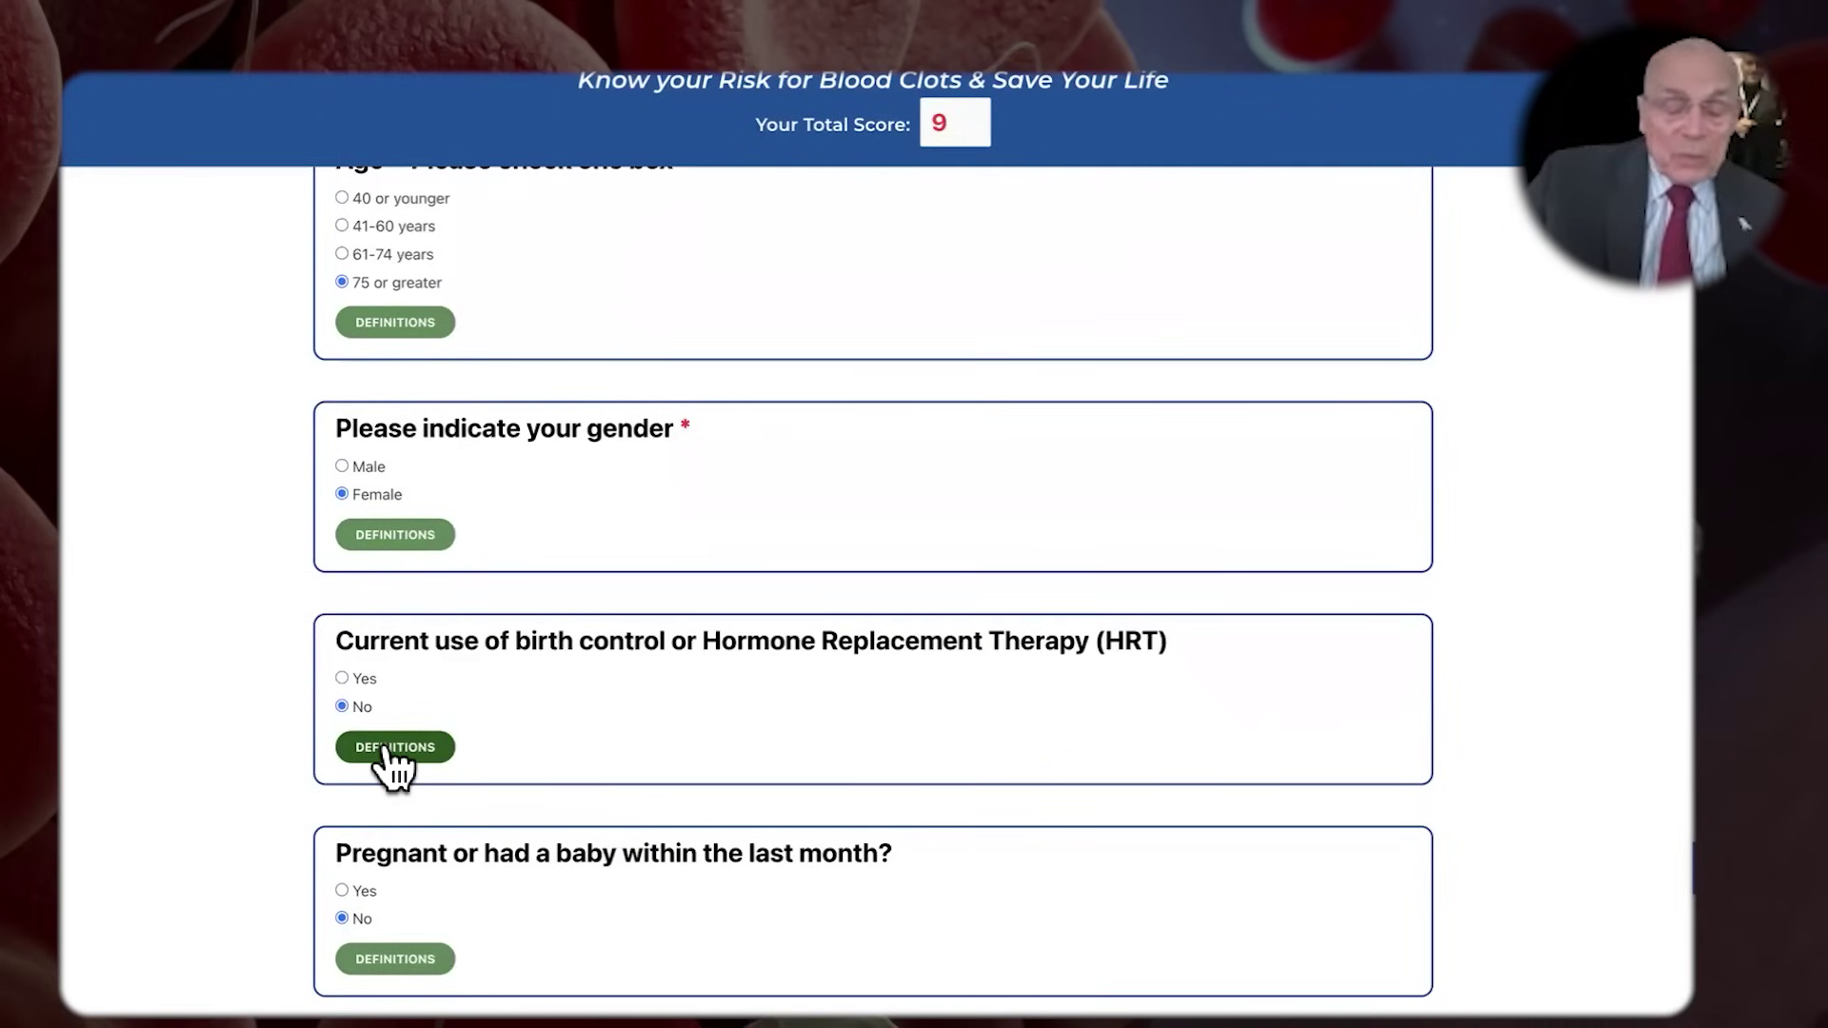
scroll(385, 751, down, 3)
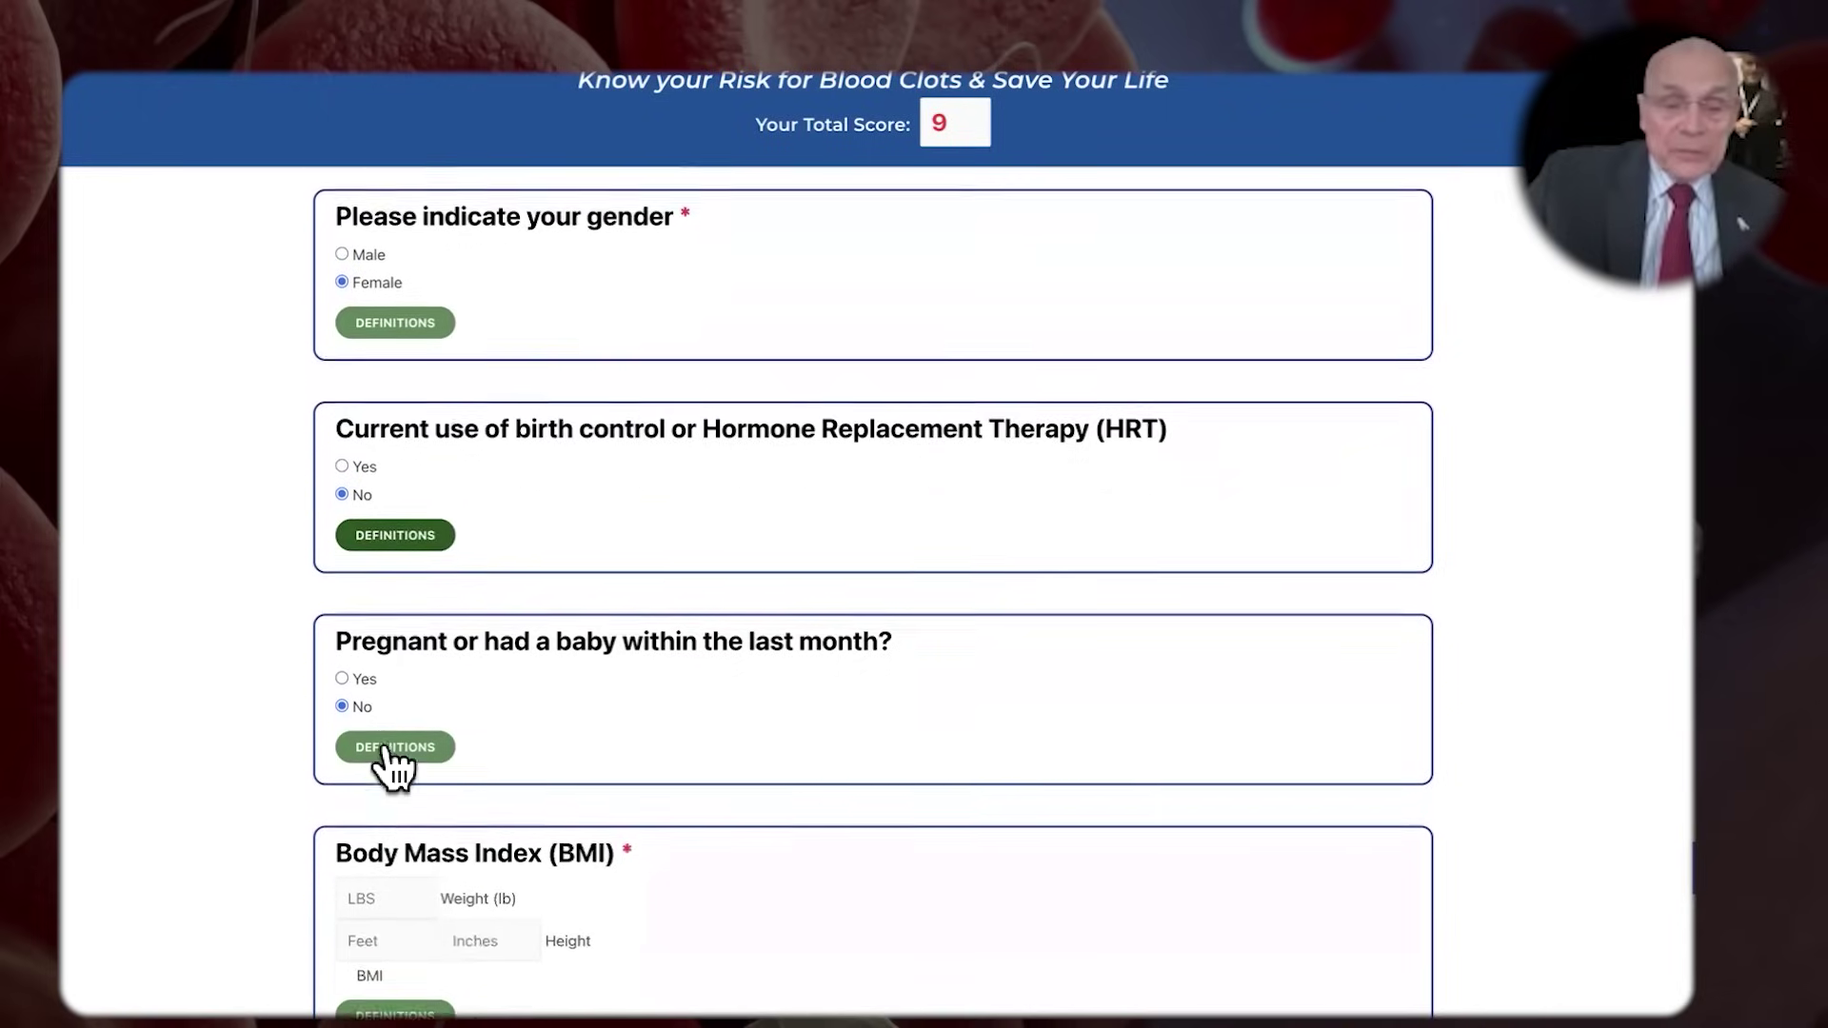
scroll(468, 952, down, 4)
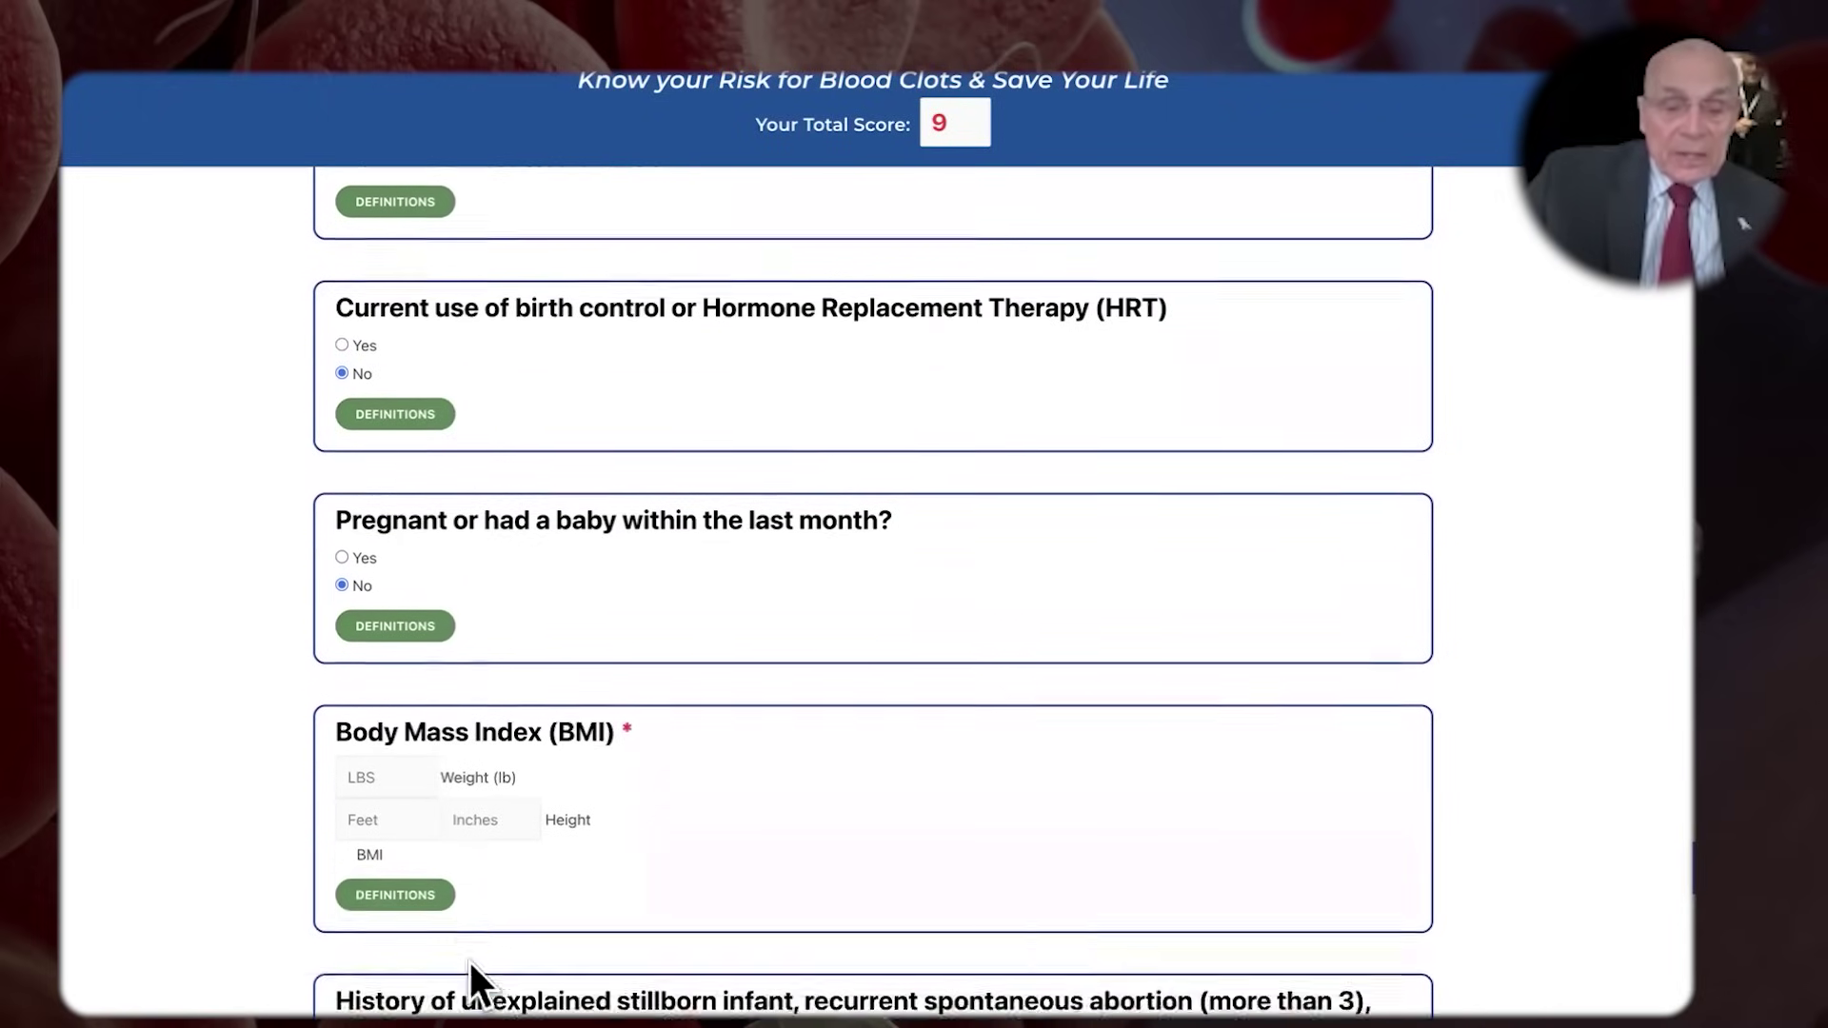
scroll(487, 945, down, 1)
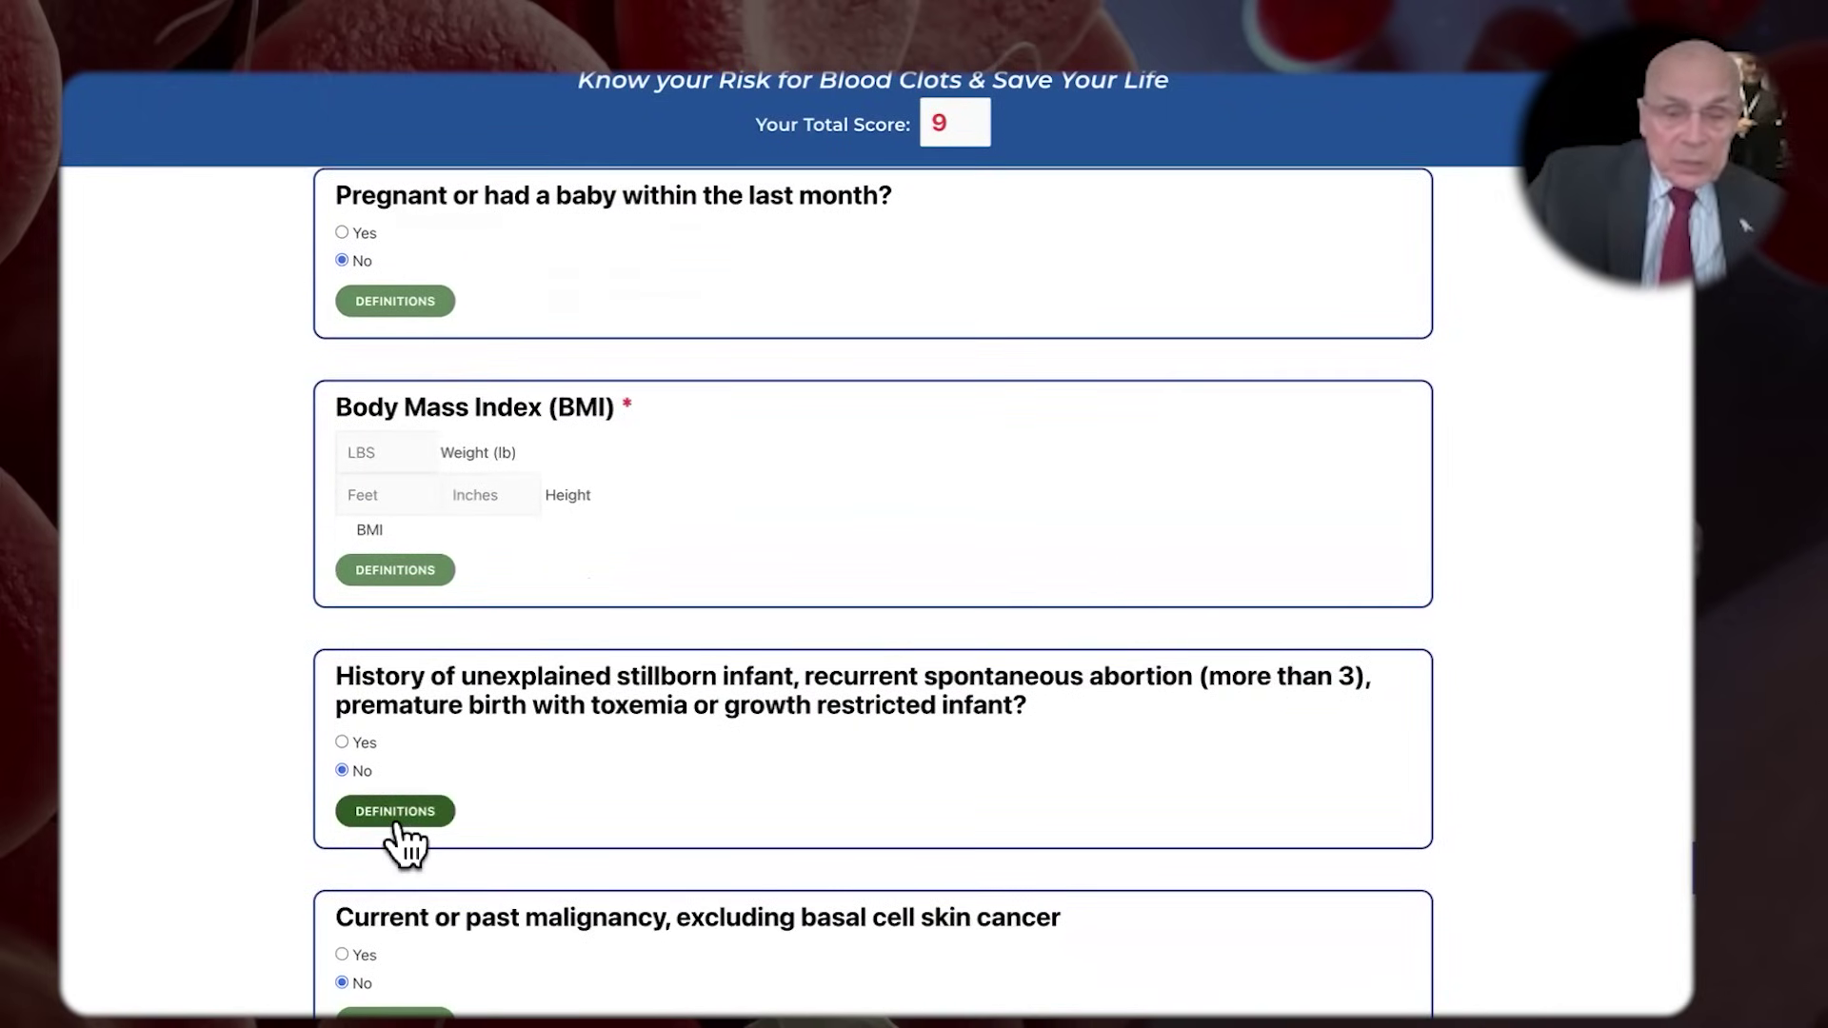
click(342, 742)
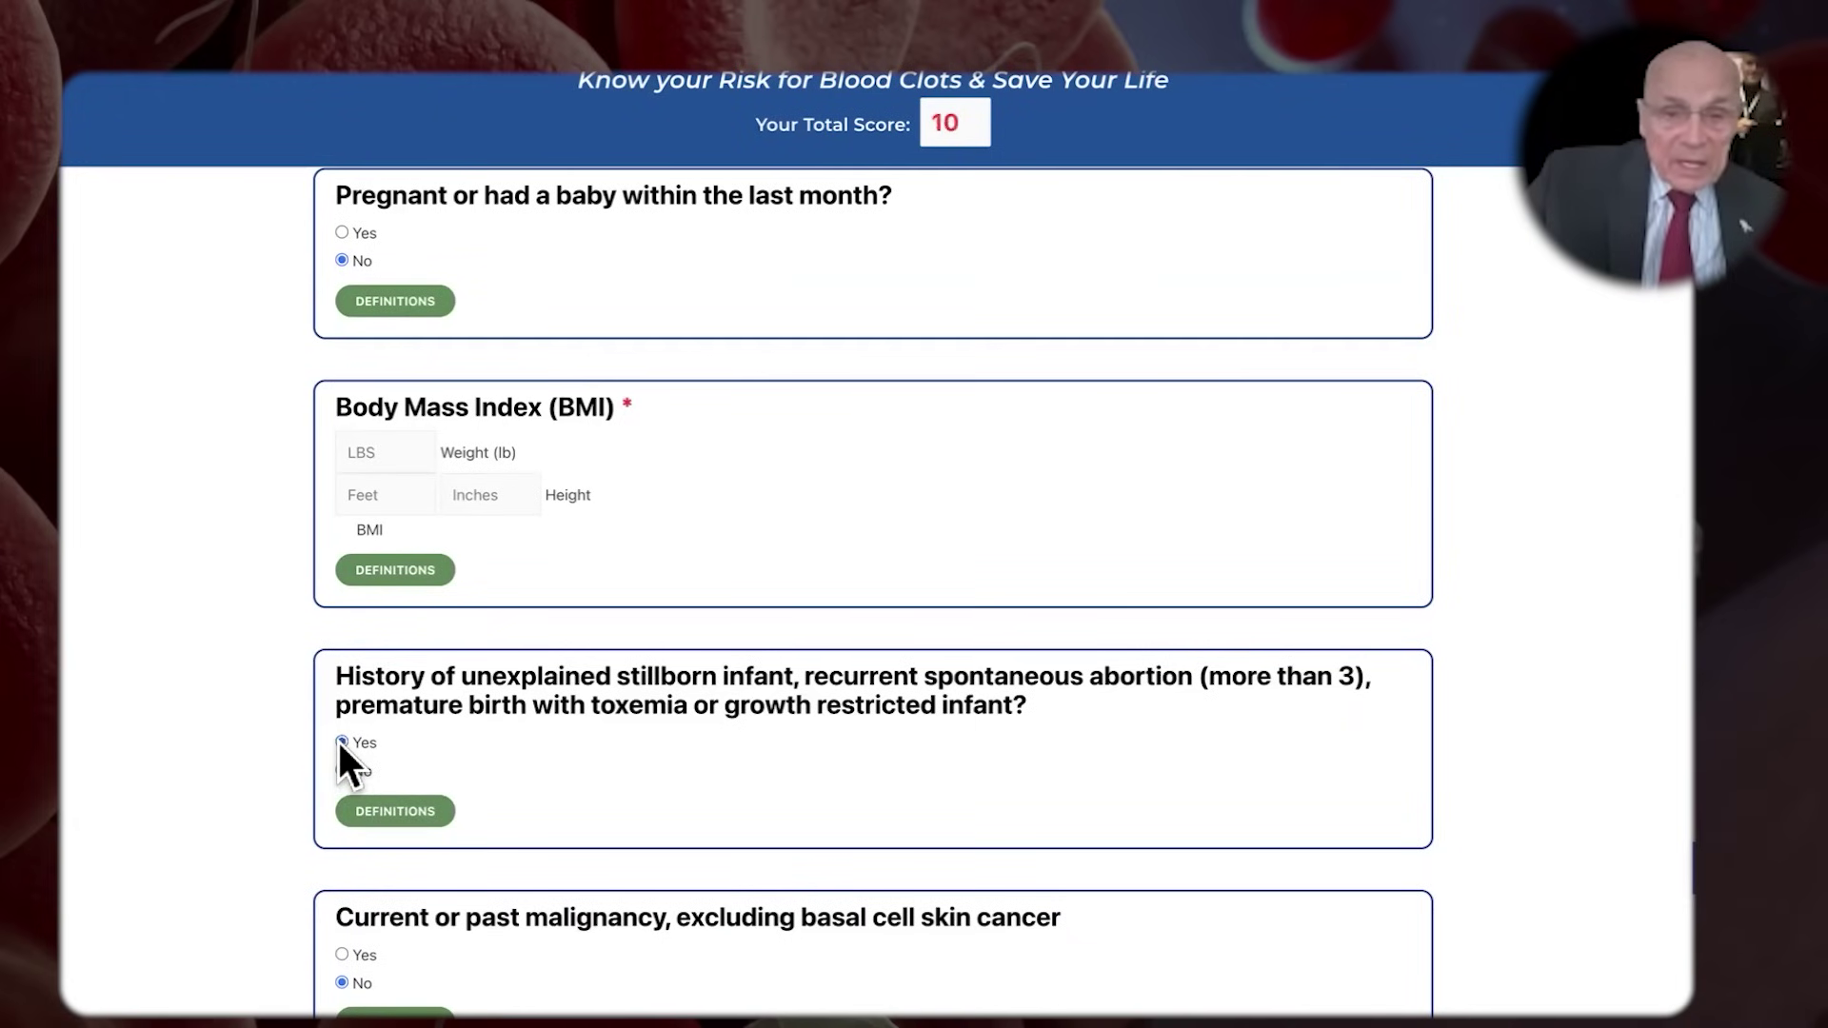
click(409, 815)
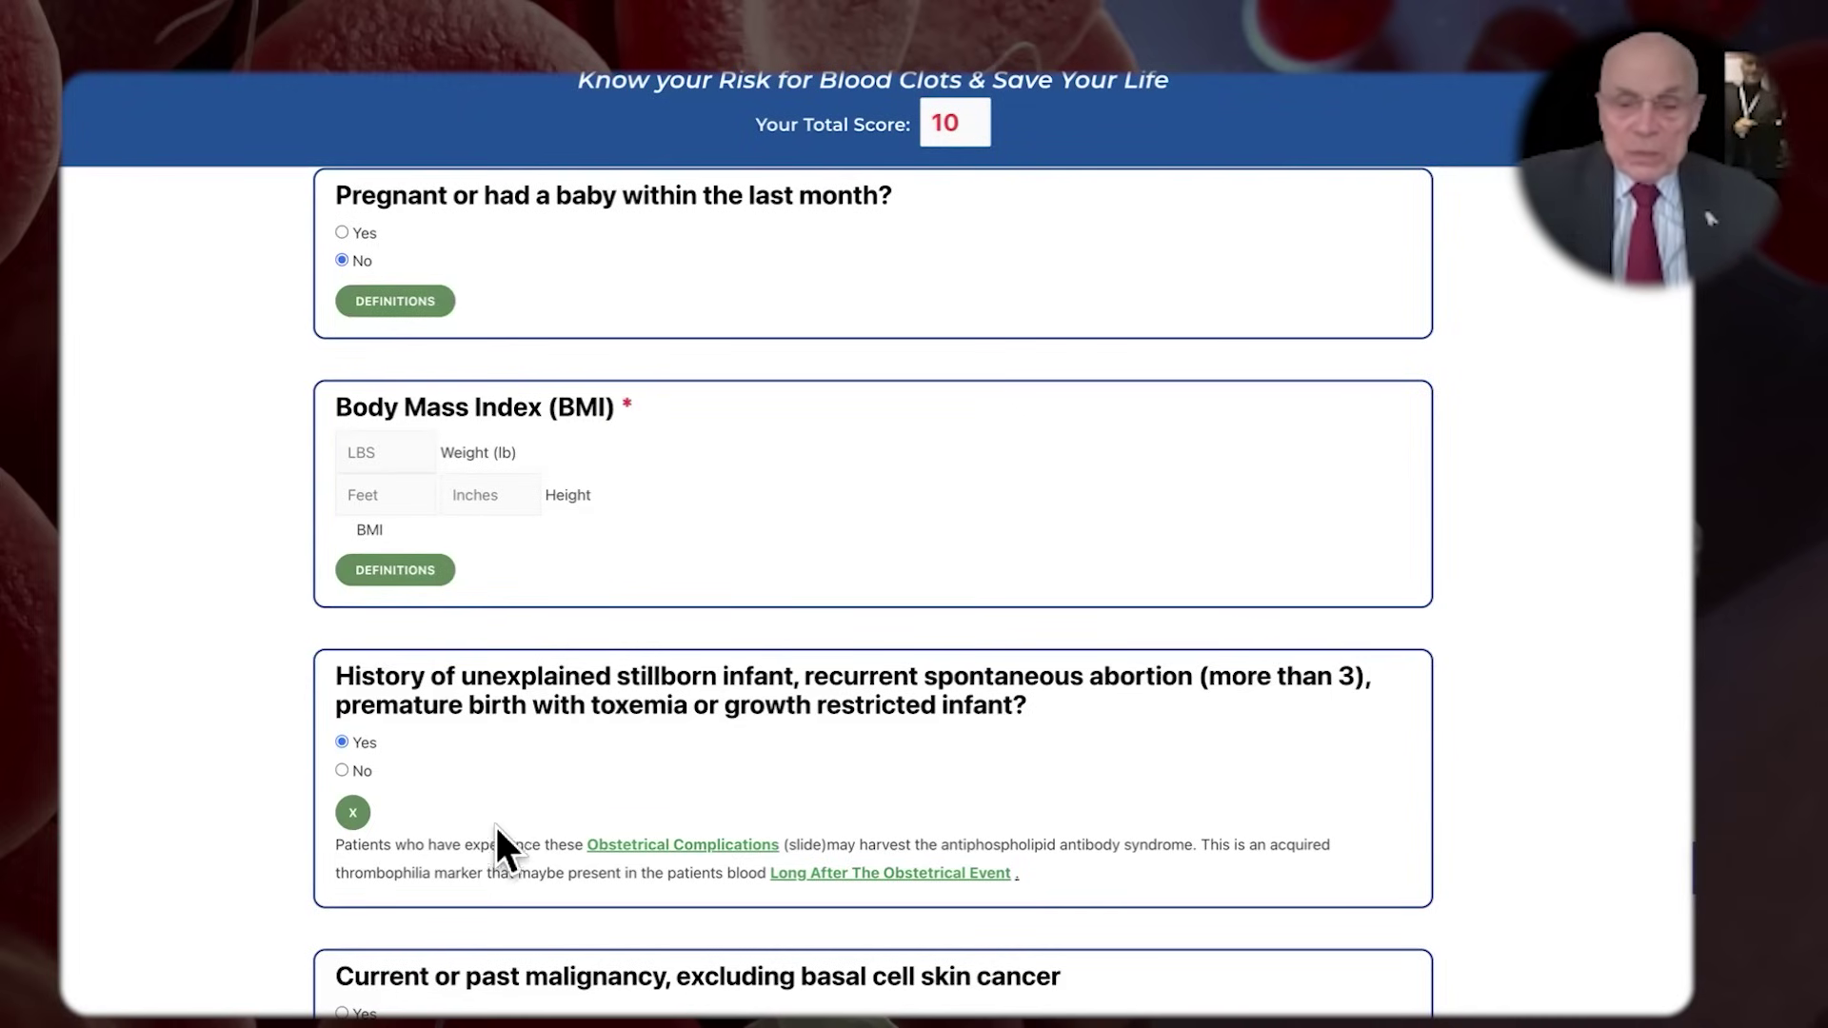
click(838, 885)
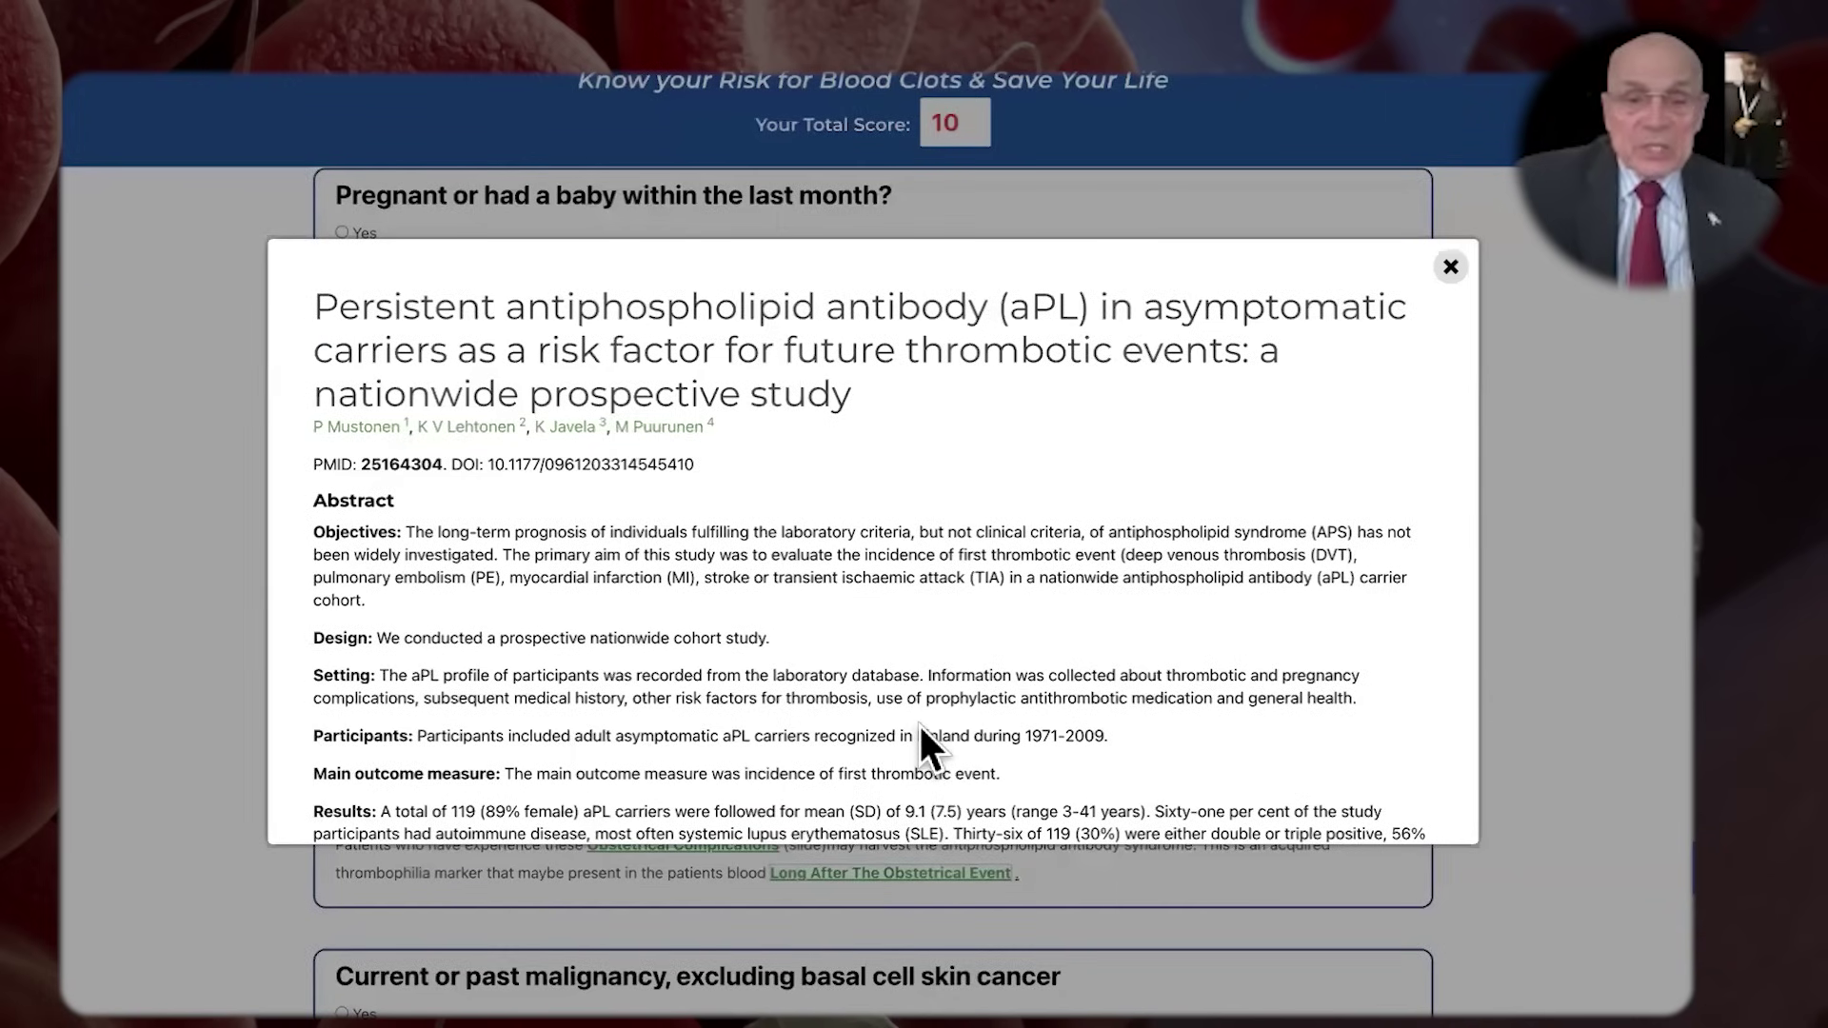
scroll(929, 728, down, 1)
scroll(929, 728, up, 1)
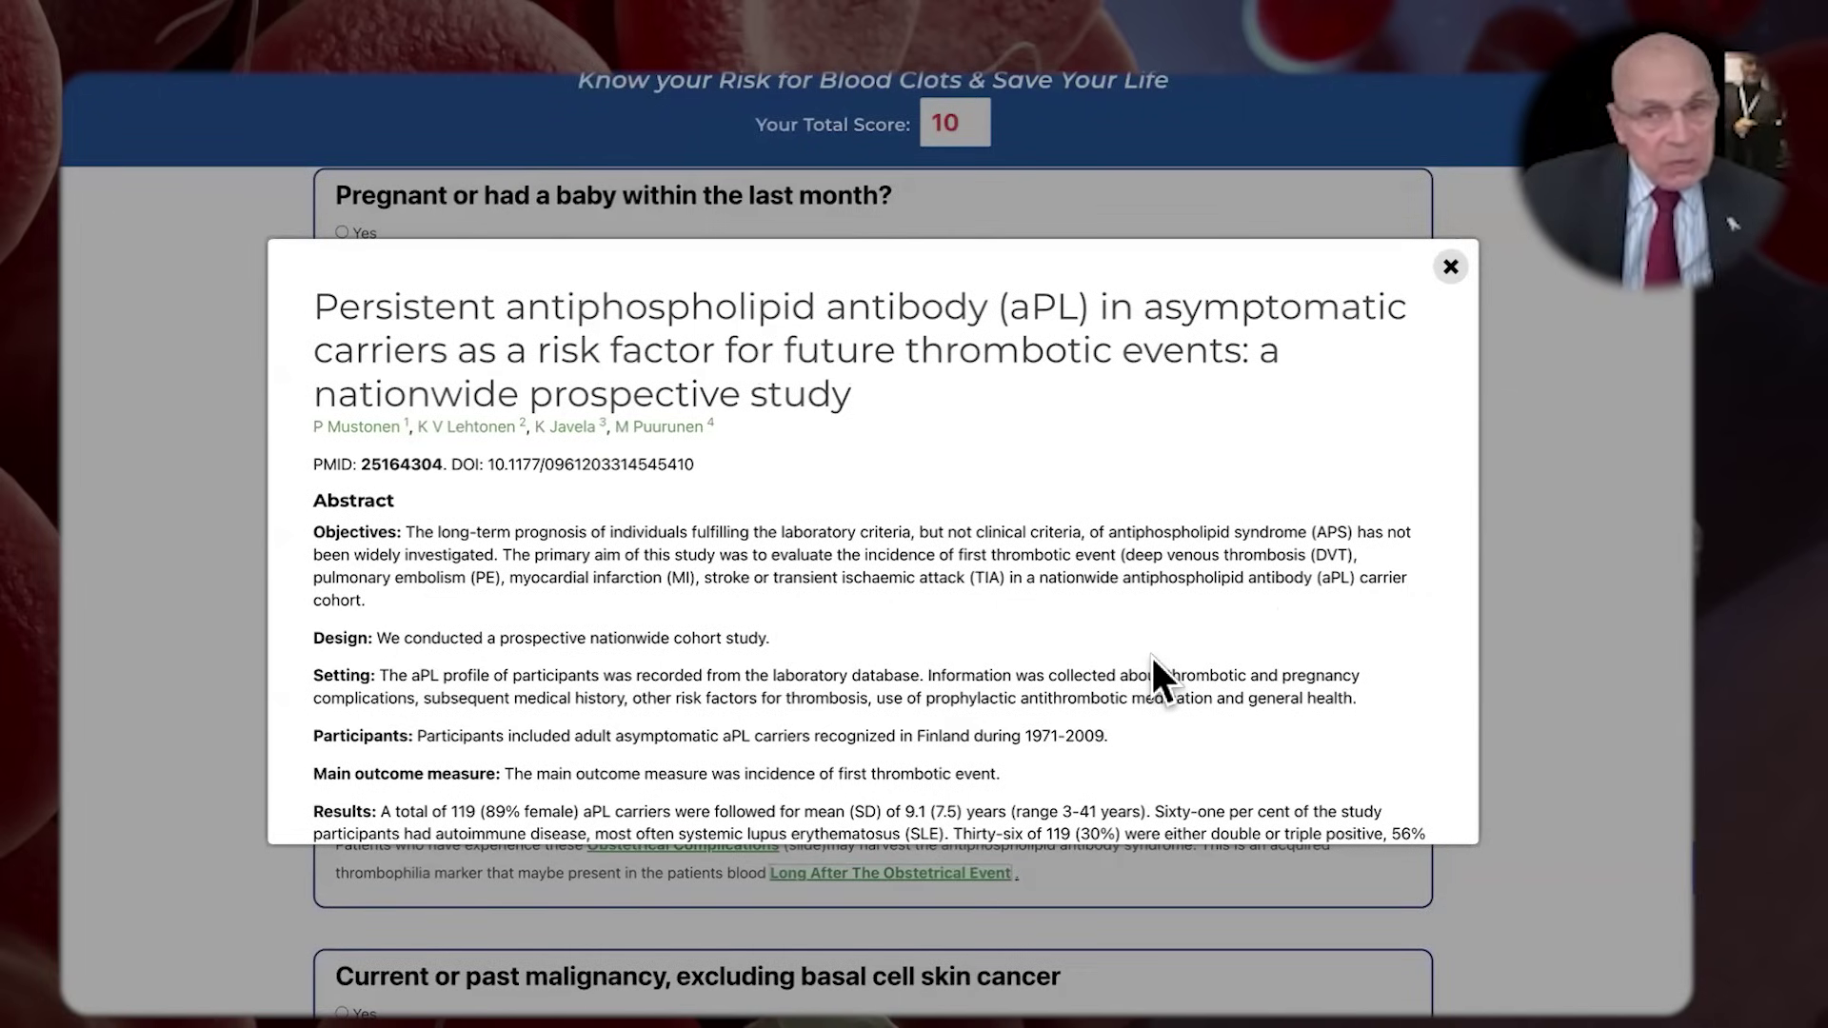
scroll(1150, 657, down, 5)
scroll(1152, 665, down, 3)
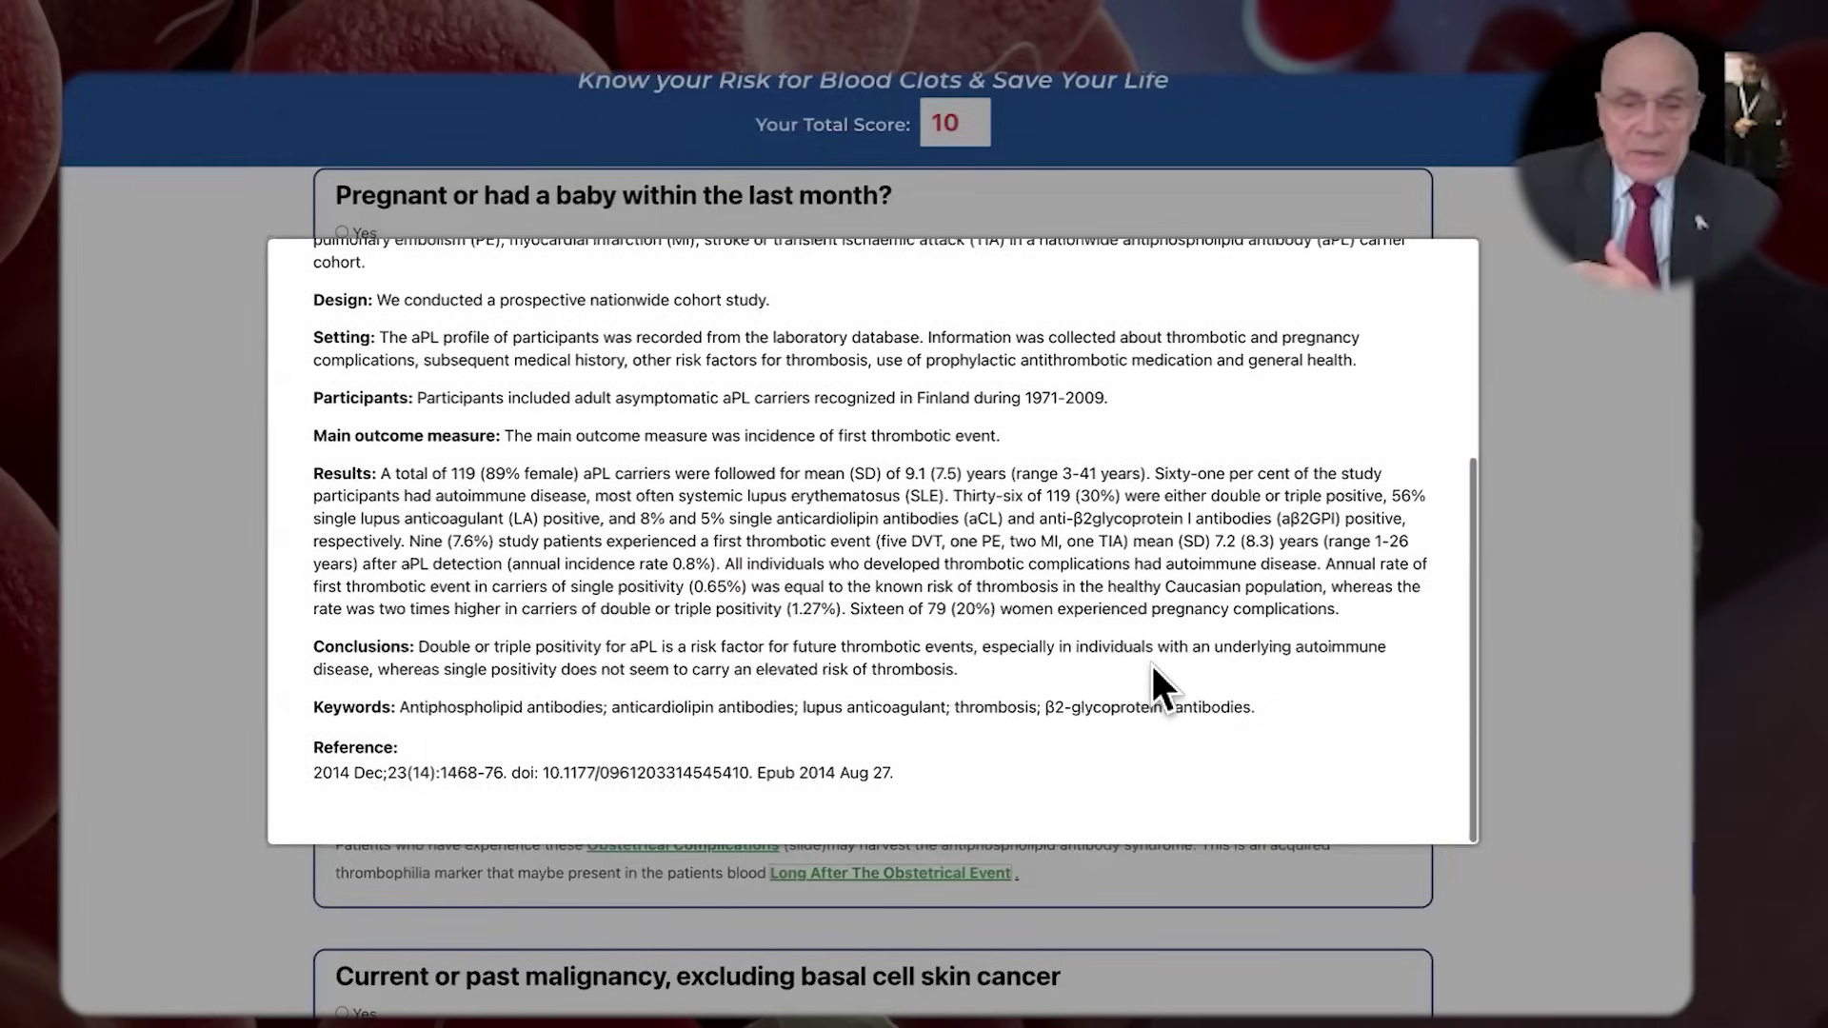
scroll(1150, 661, up, 5)
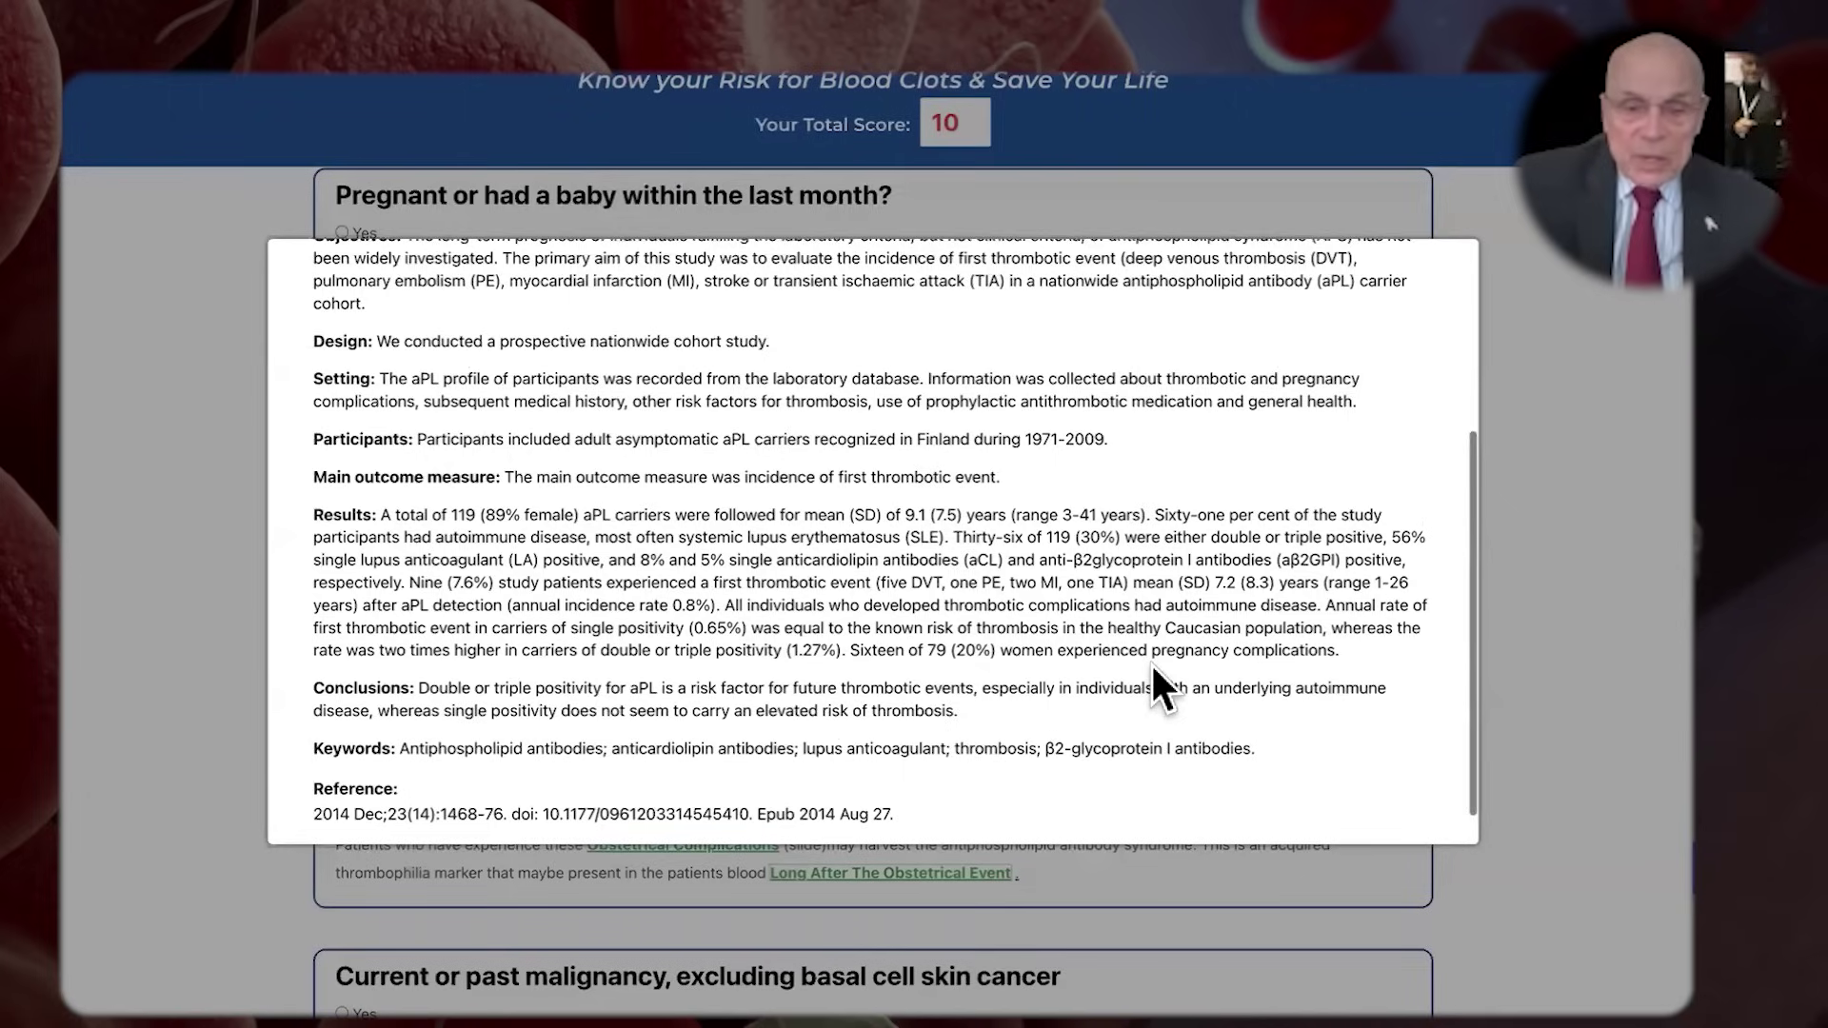
scroll(1150, 661, up, 2)
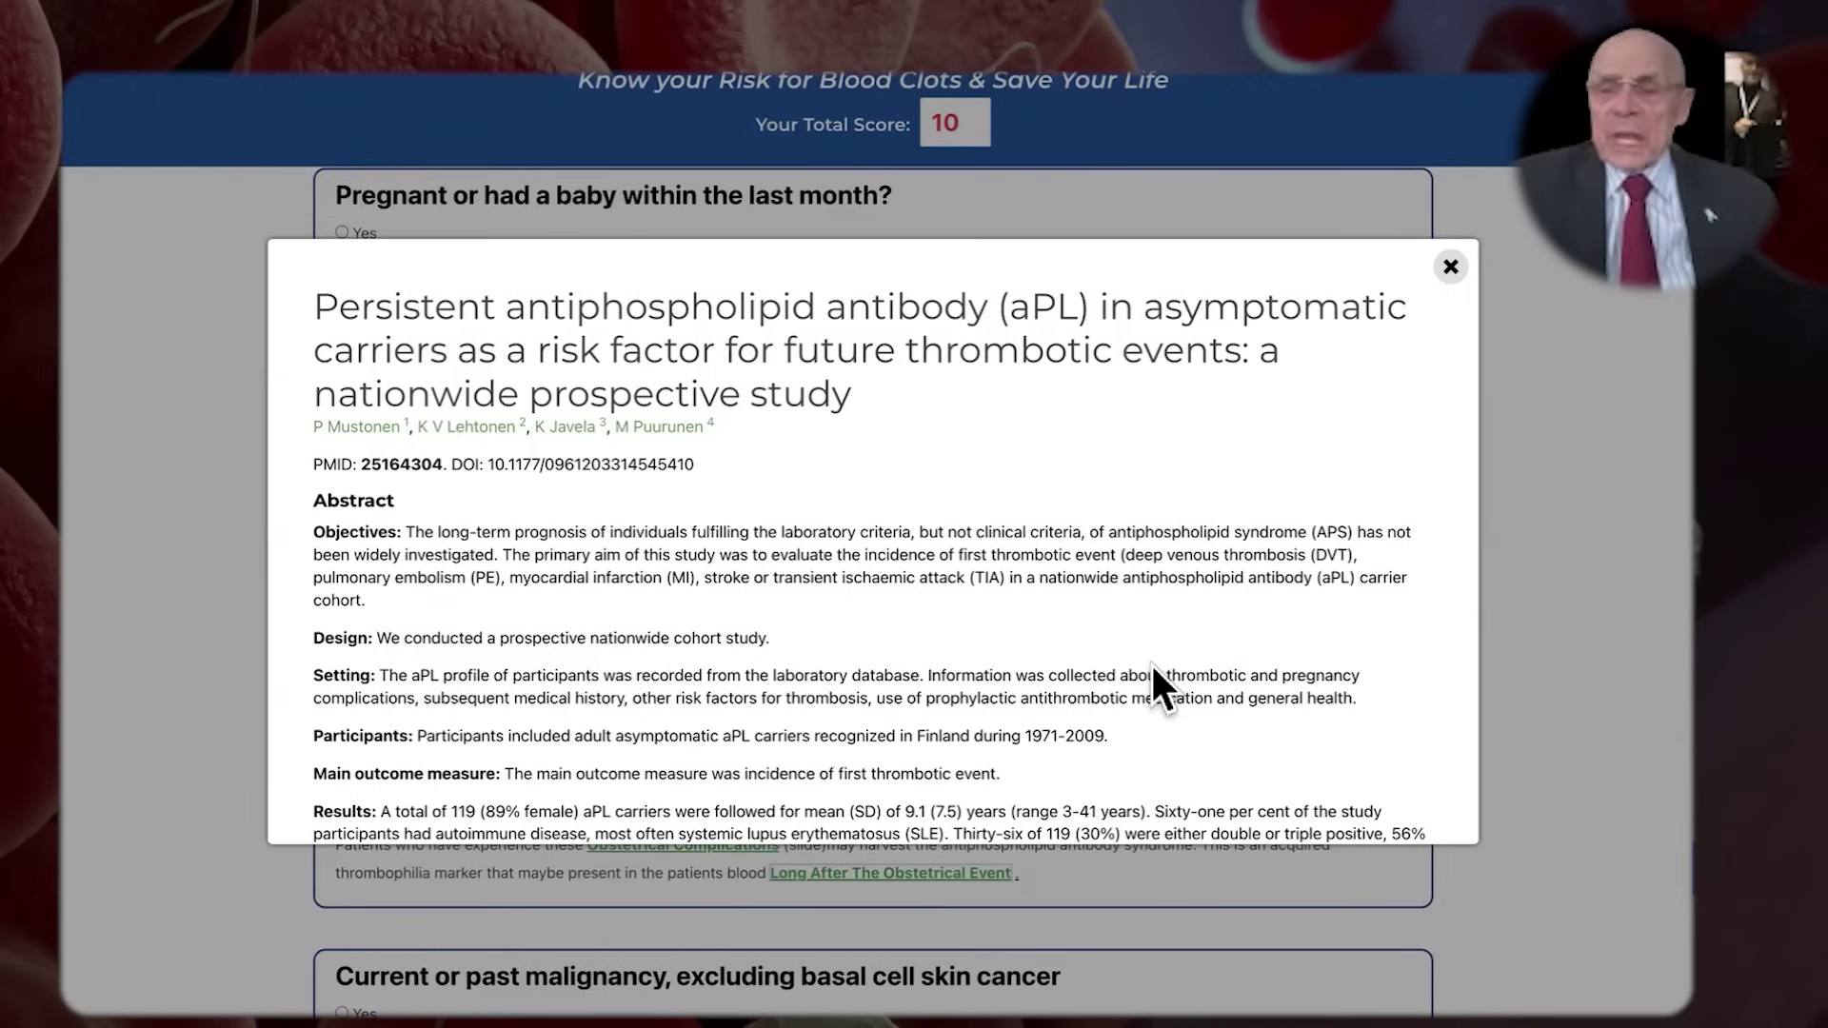
click(1449, 268)
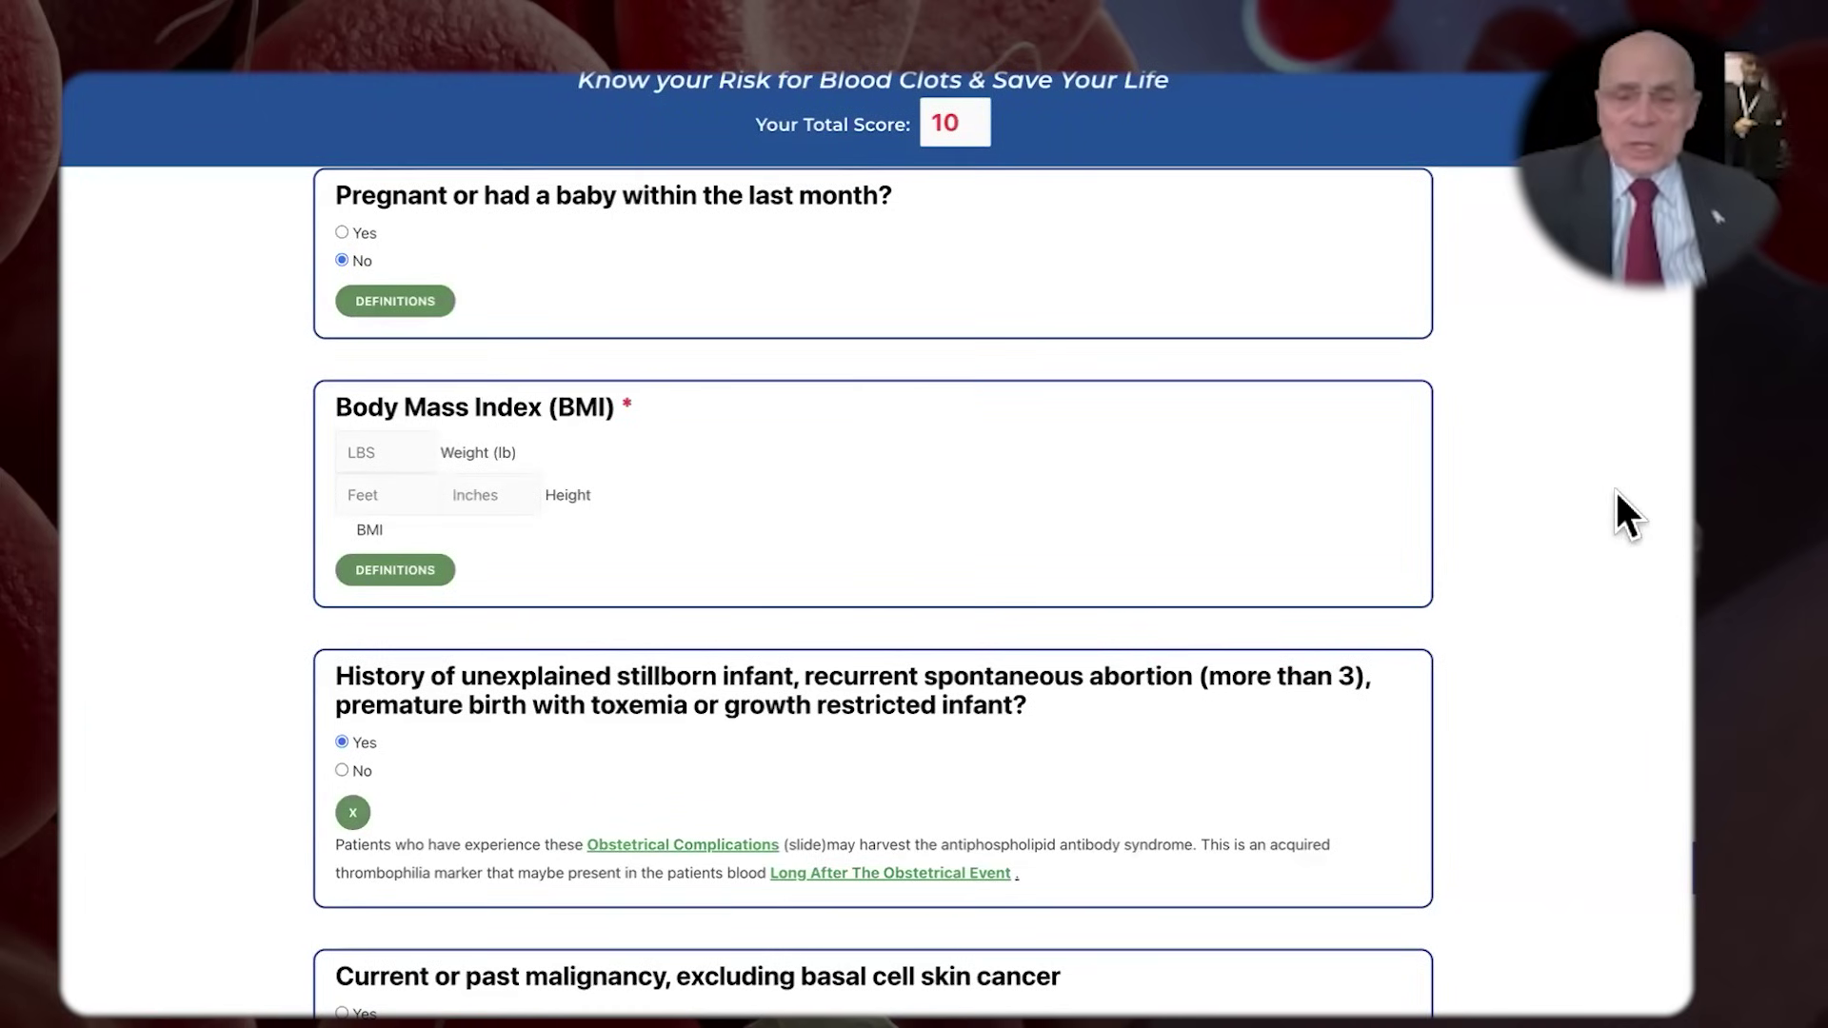
Answer Yes to the positive clotting blood-test question (score 13) and reveal the Additional Risk Factors definitions
scroll(683, 757, down, 3)
scroll(683, 757, down, 10)
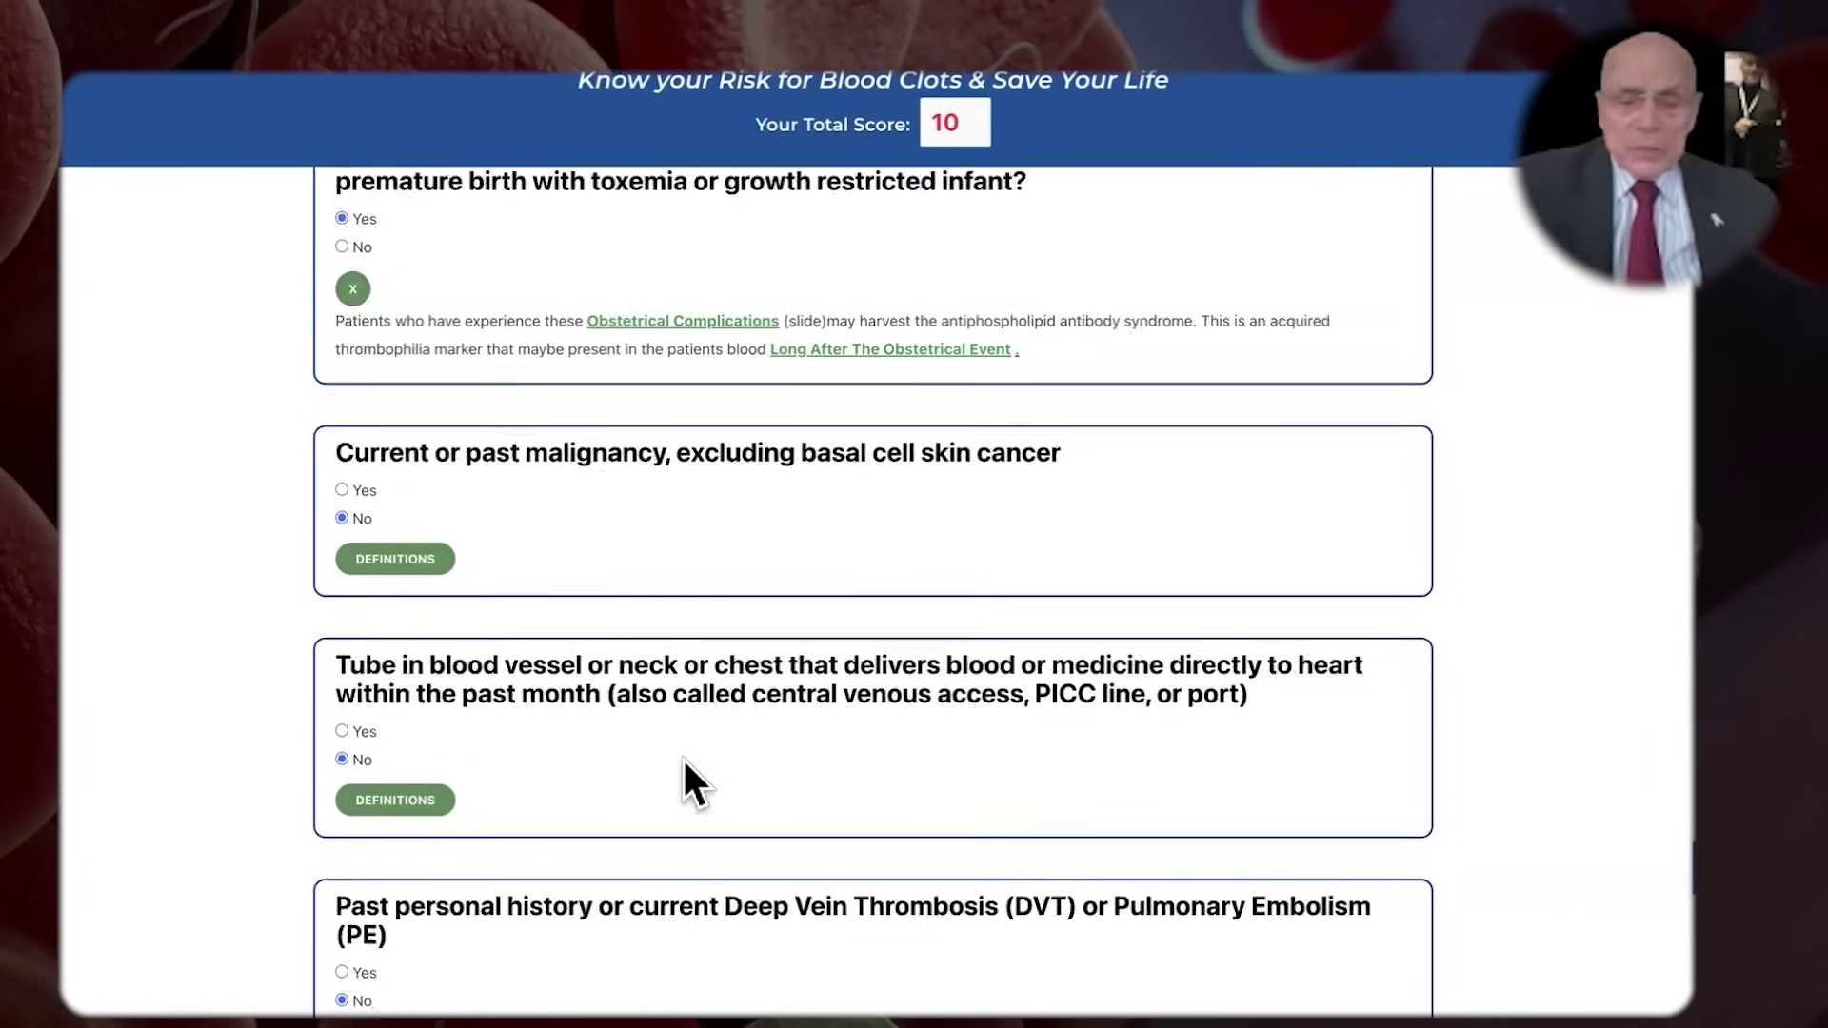
scroll(683, 758, down, 5)
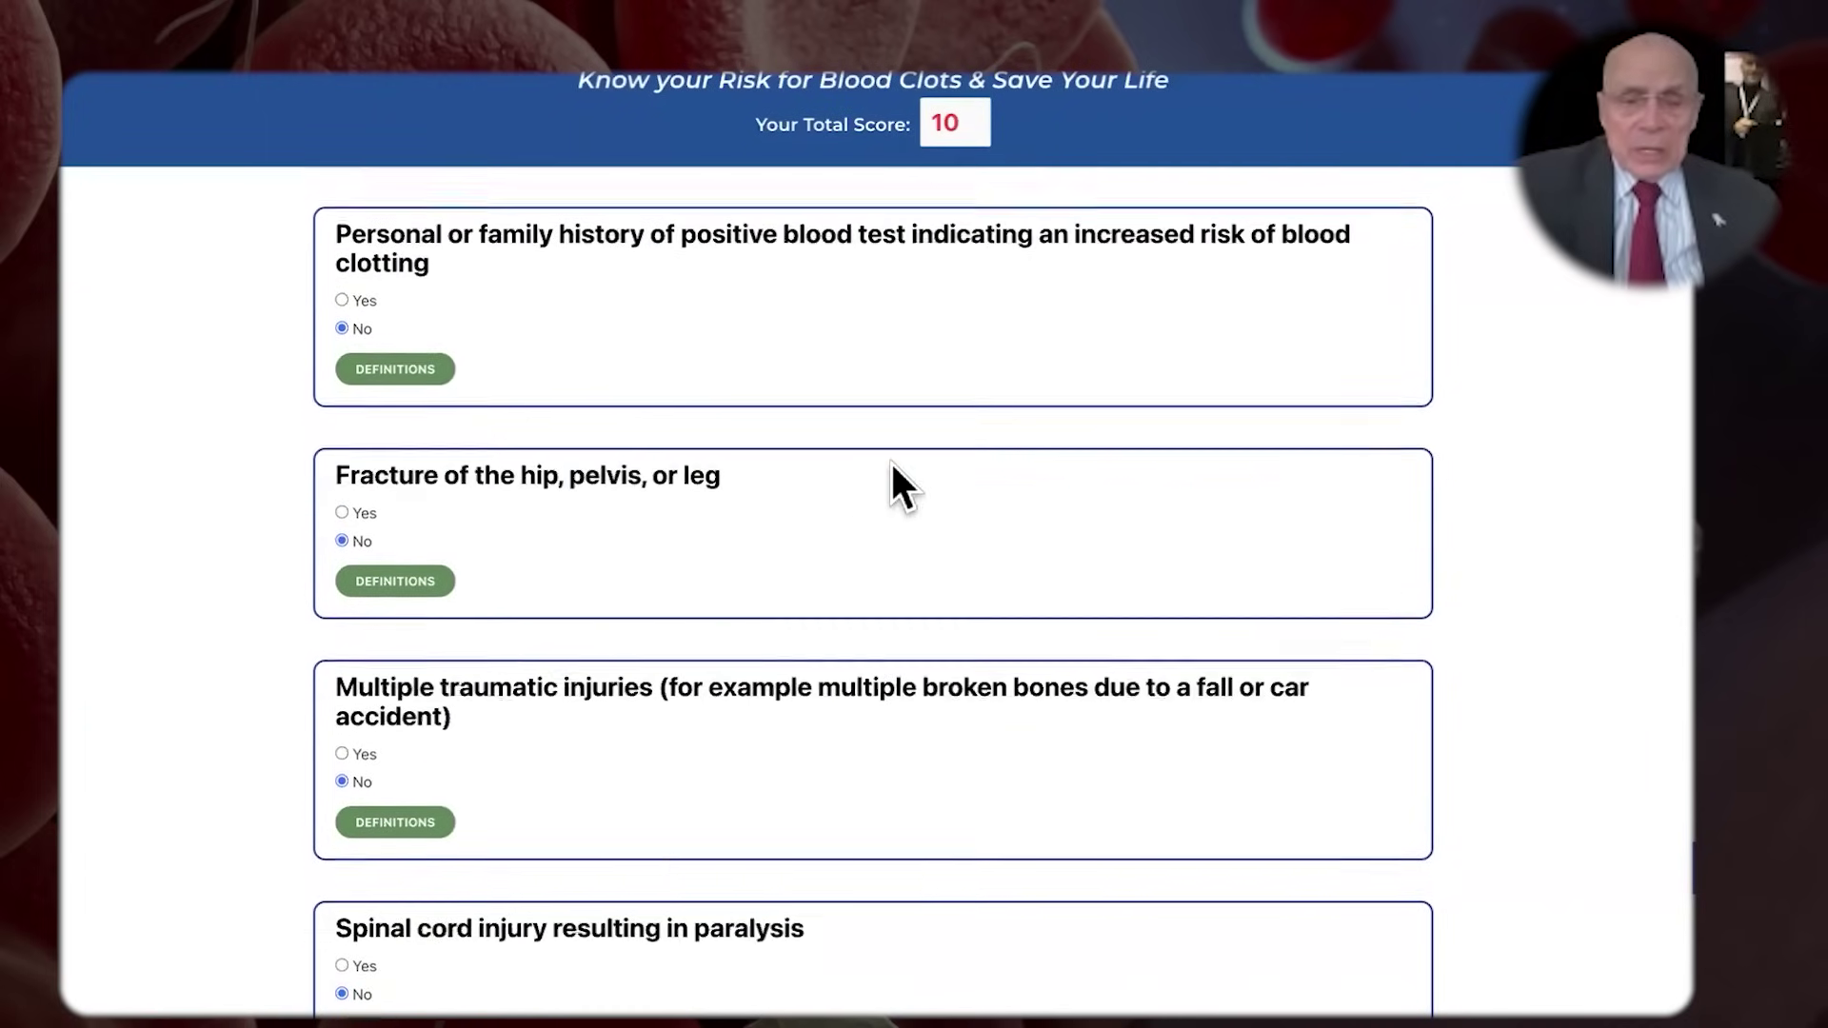
scroll(865, 571, up, 1)
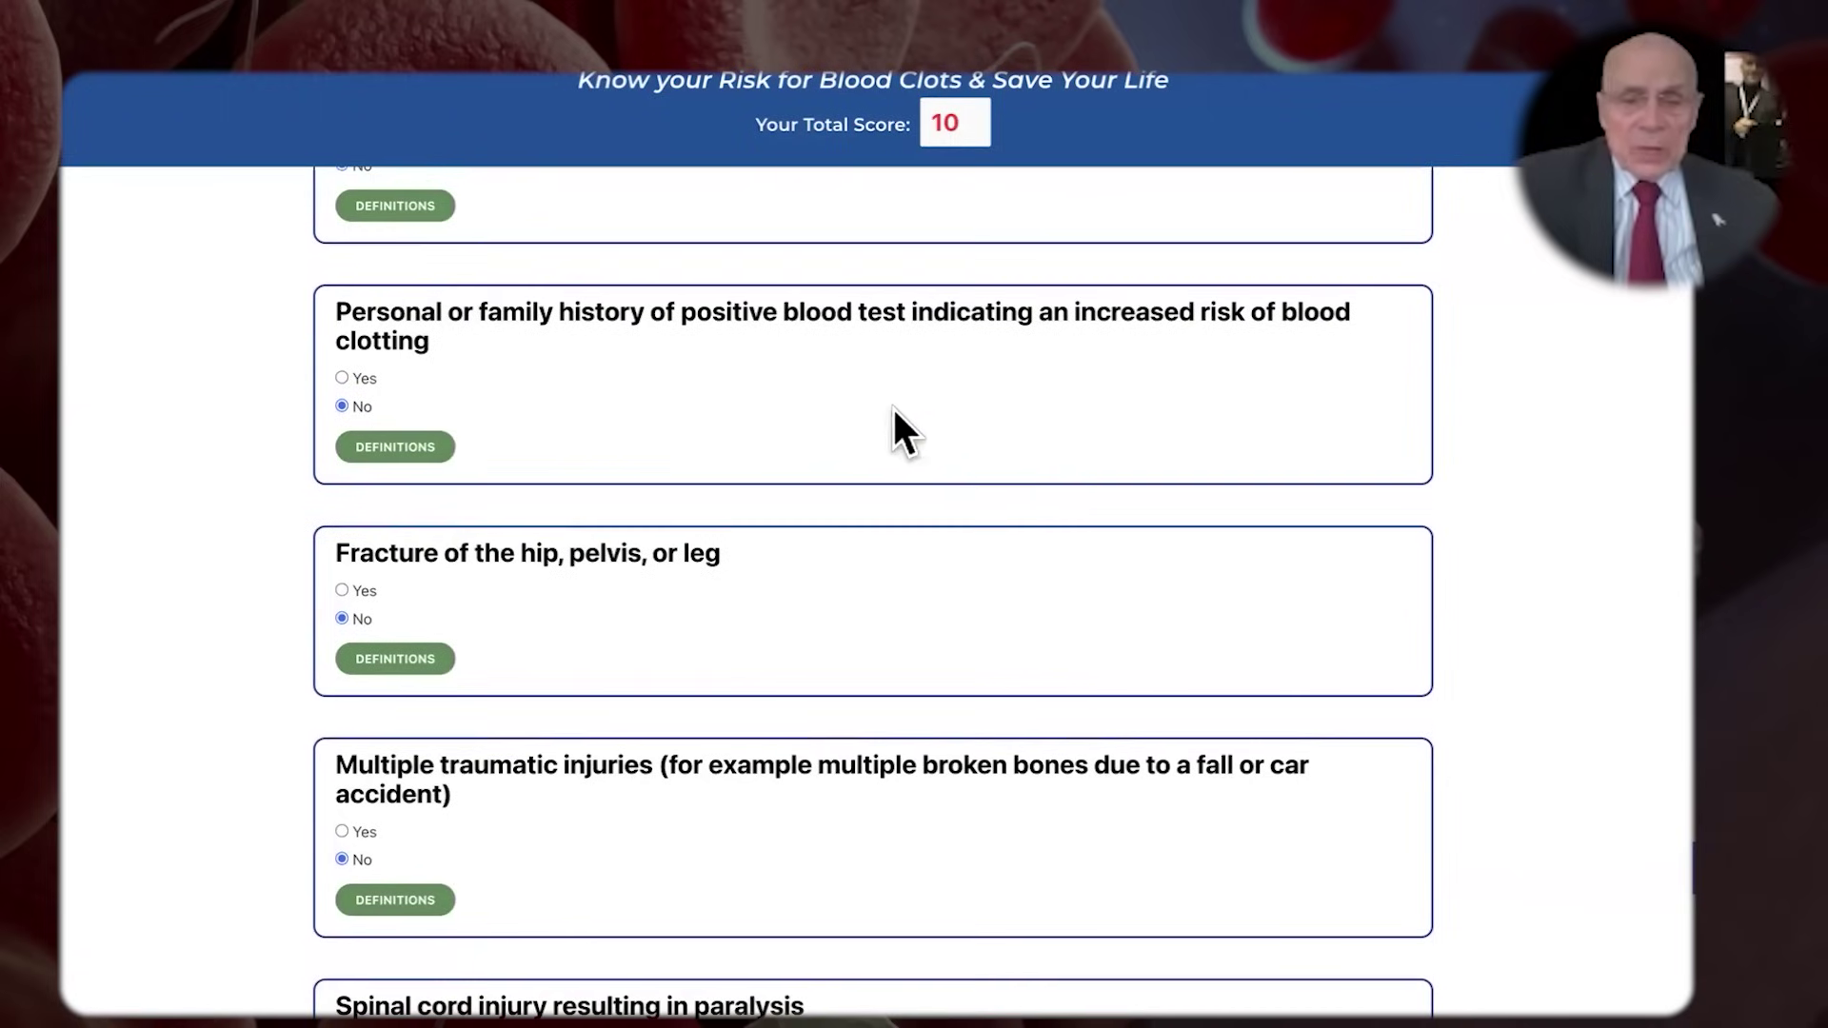
click(340, 377)
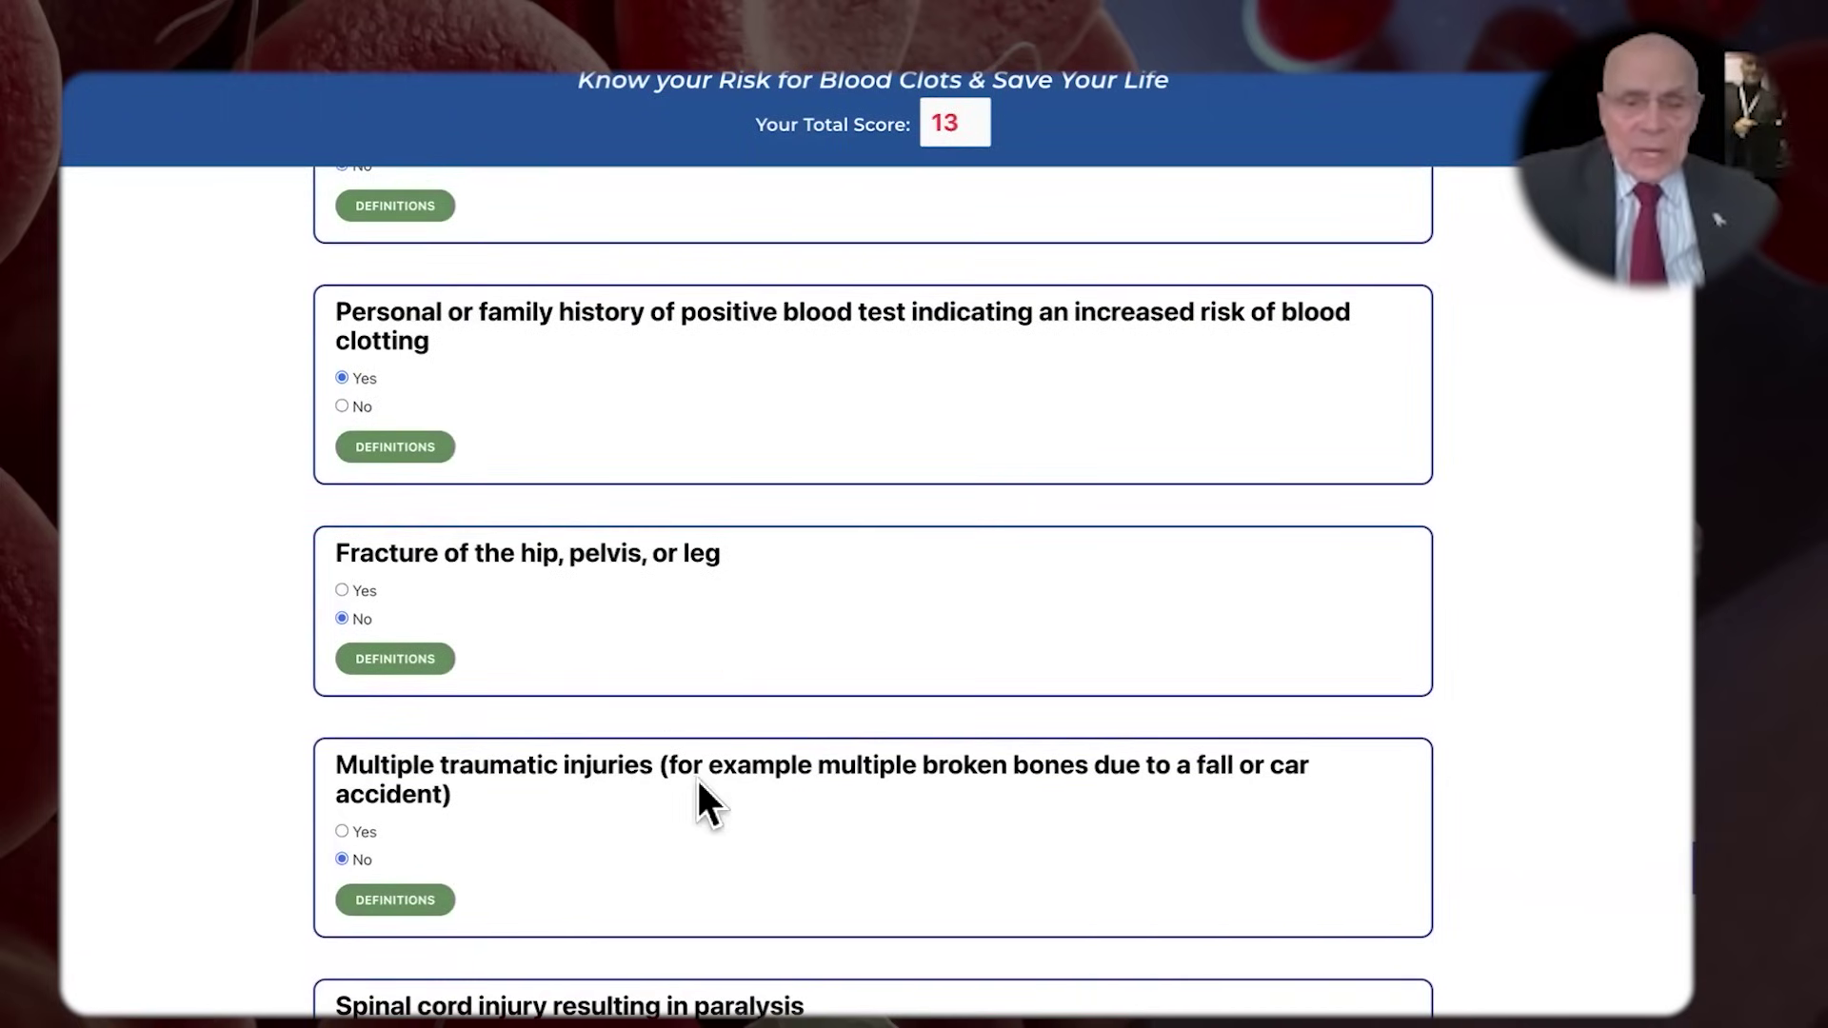
scroll(704, 804, down, 9)
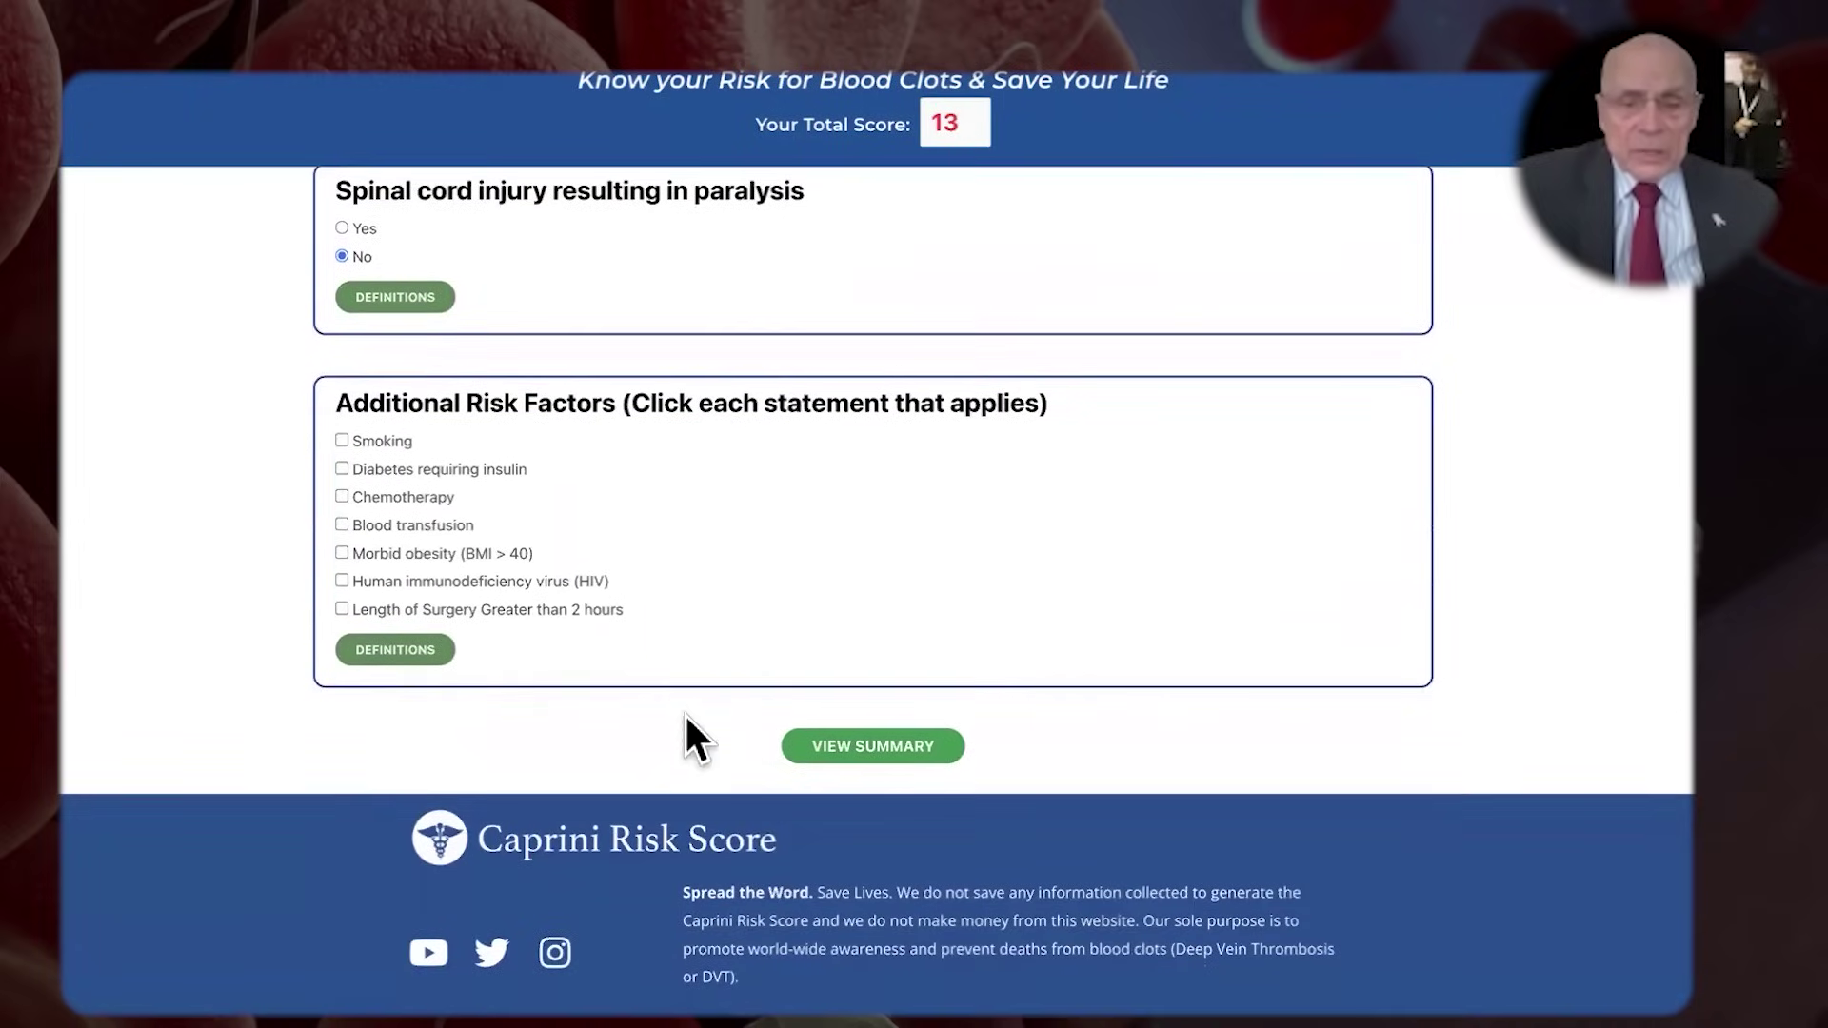
click(418, 651)
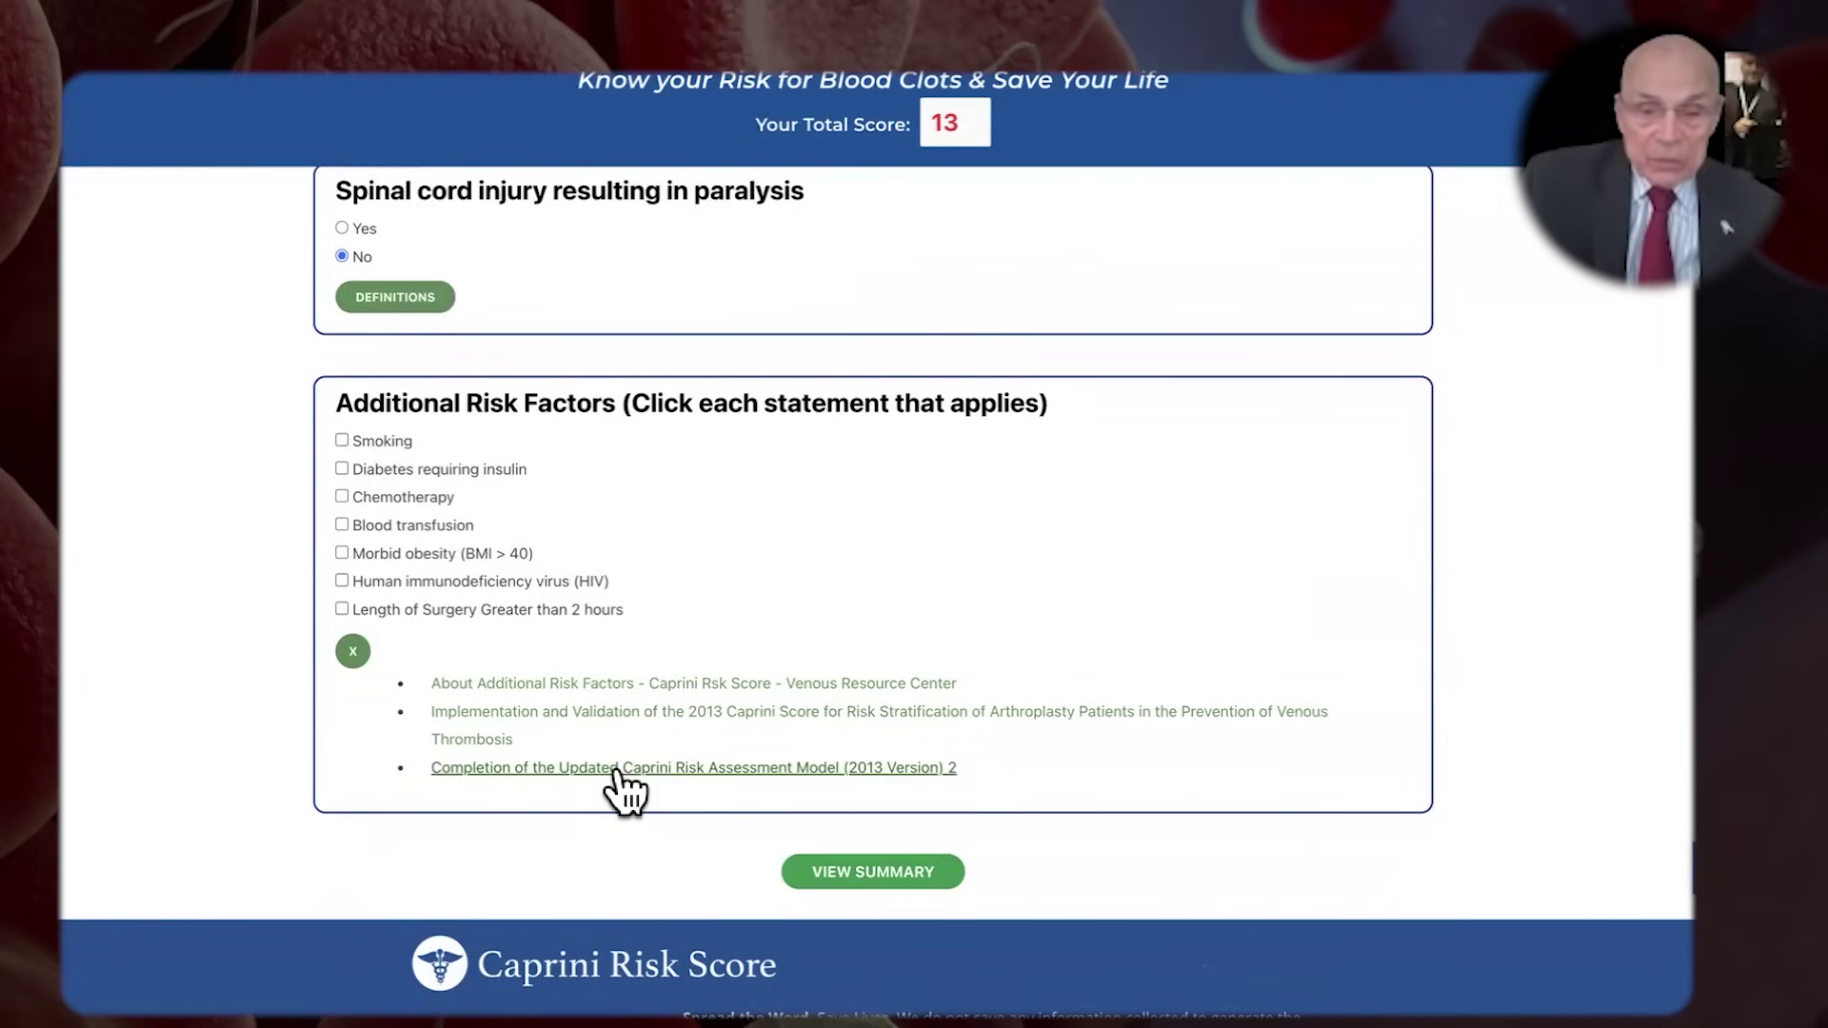
Look through the About Additional Risk Factors page, then return to the bottom of the form
click(655, 686)
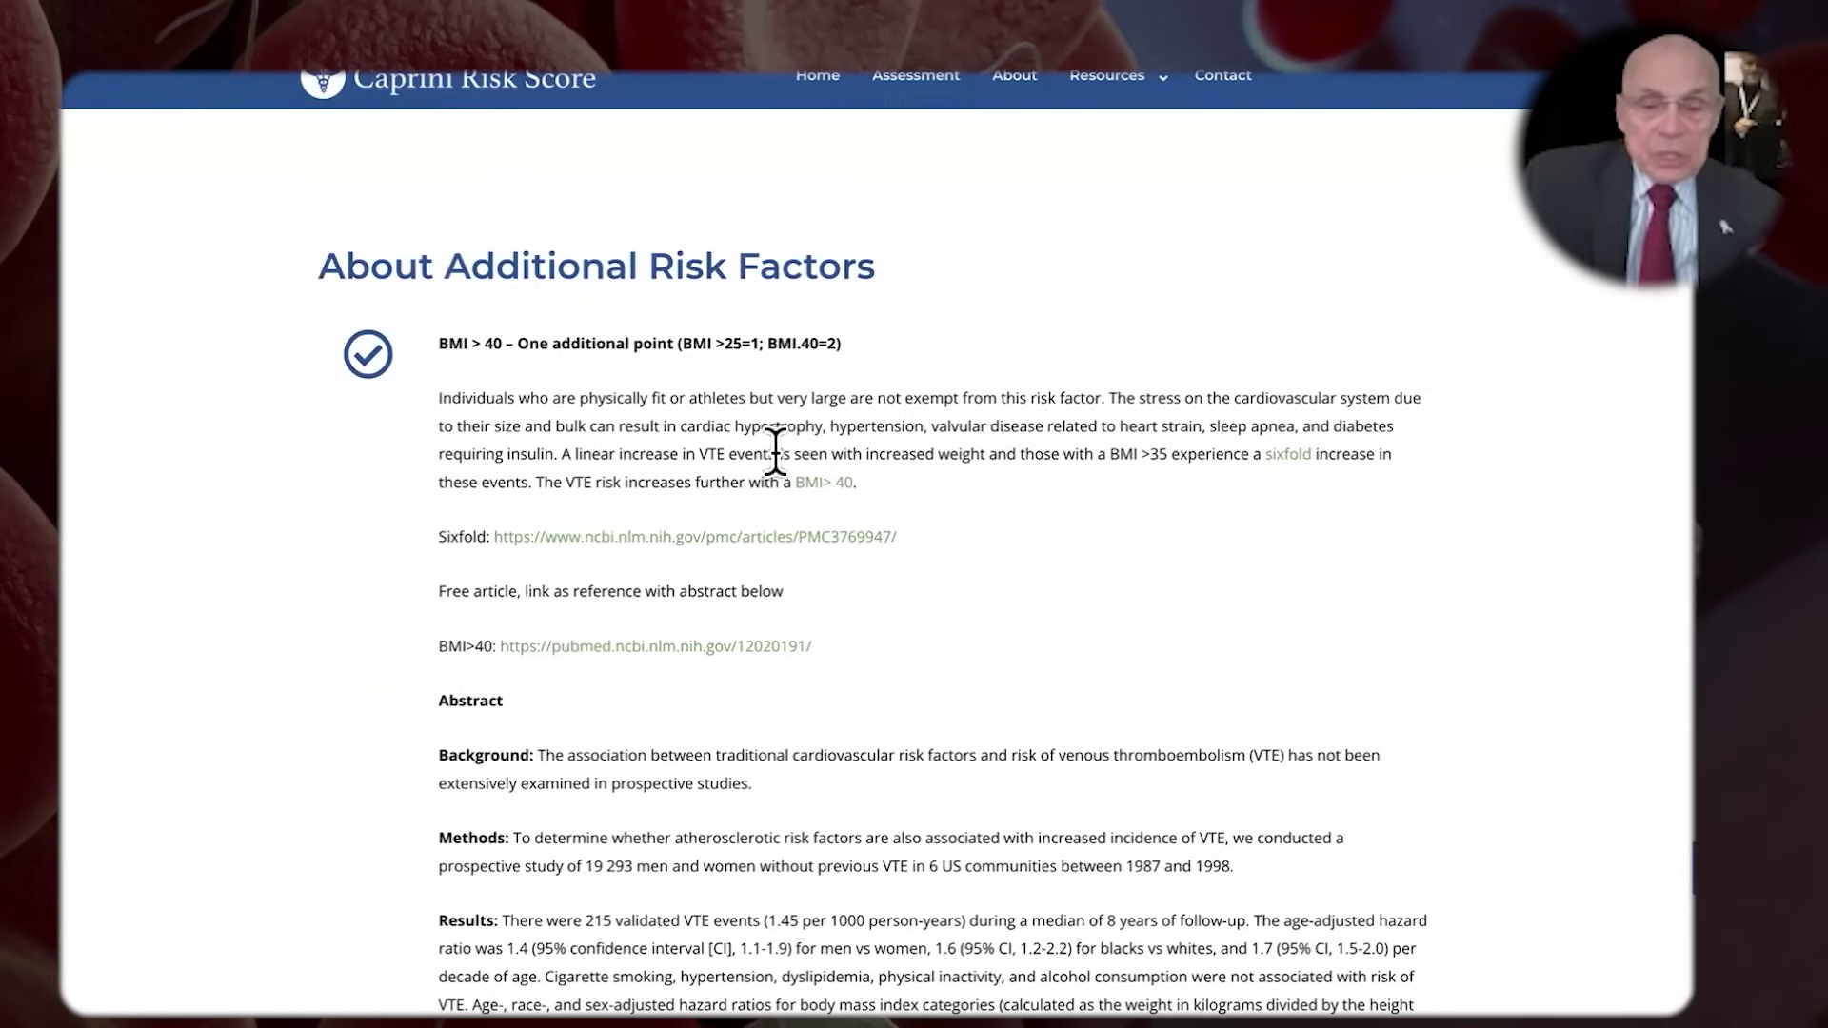
scroll(799, 476, down, 3)
scroll(815, 479, down, 4)
scroll(820, 486, down, 6)
scroll(820, 485, up, 11)
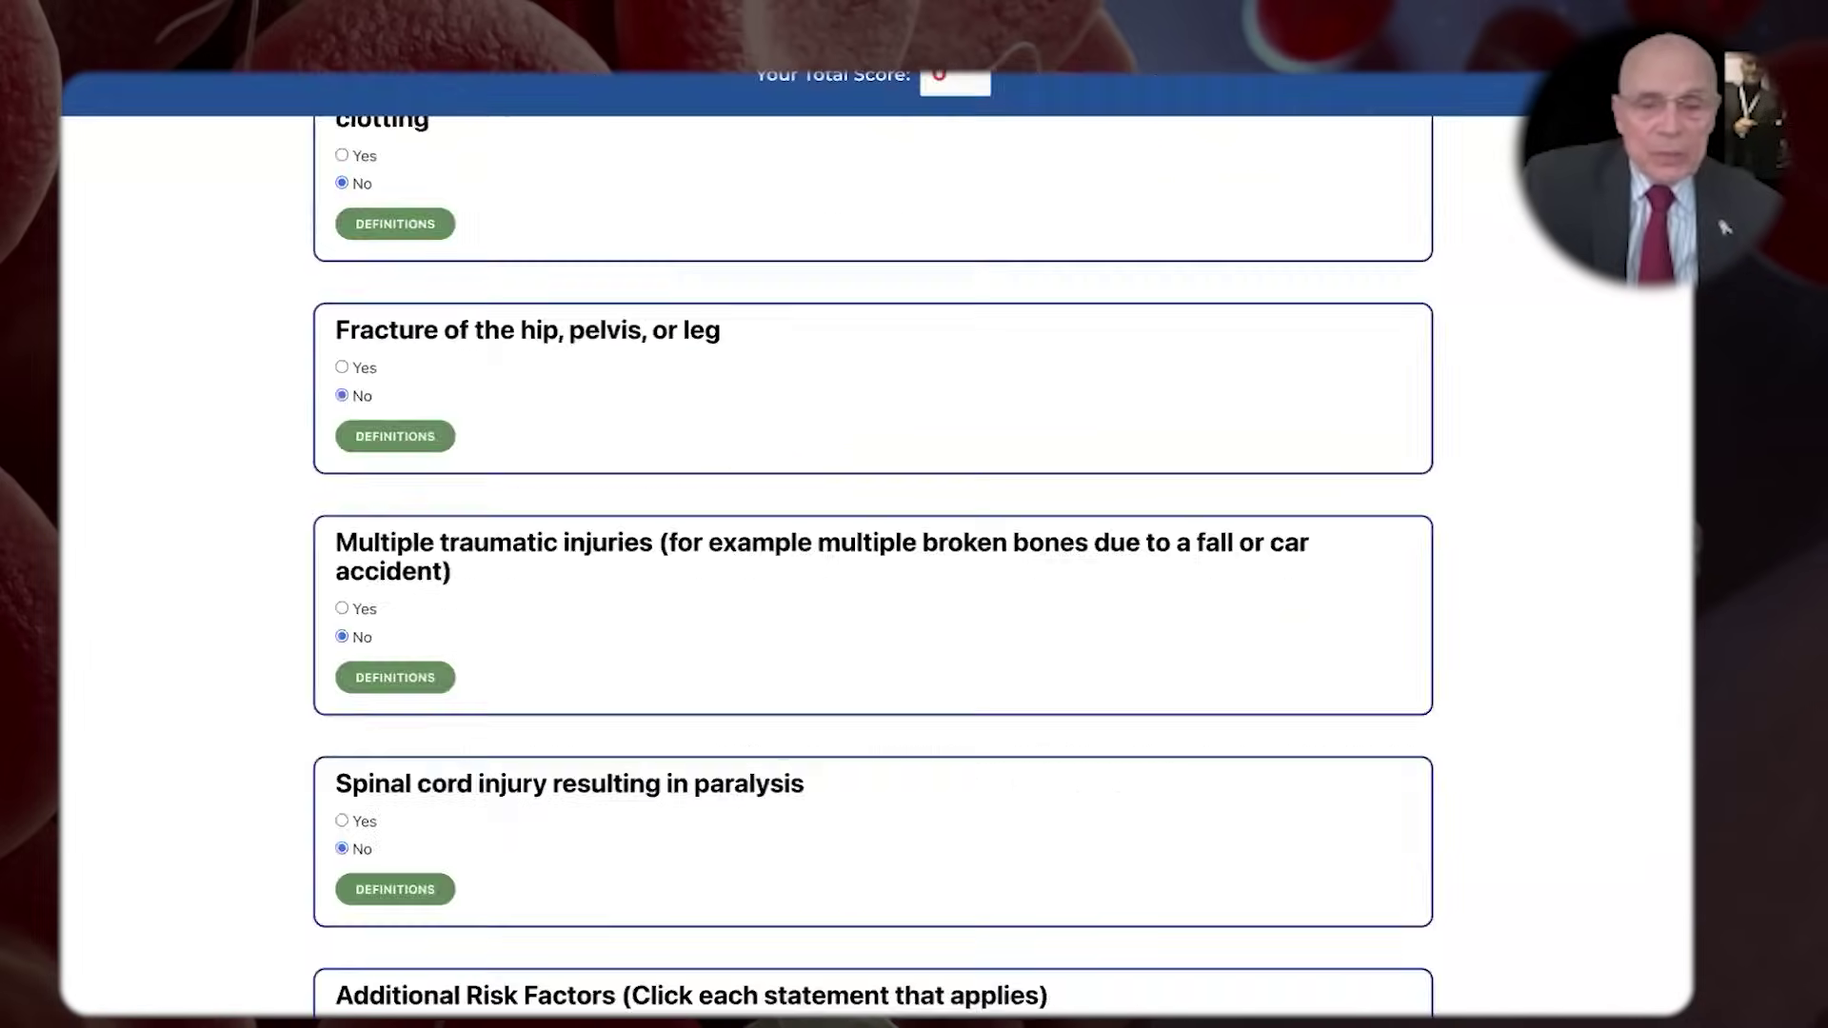
scroll(424, 396, down, 10)
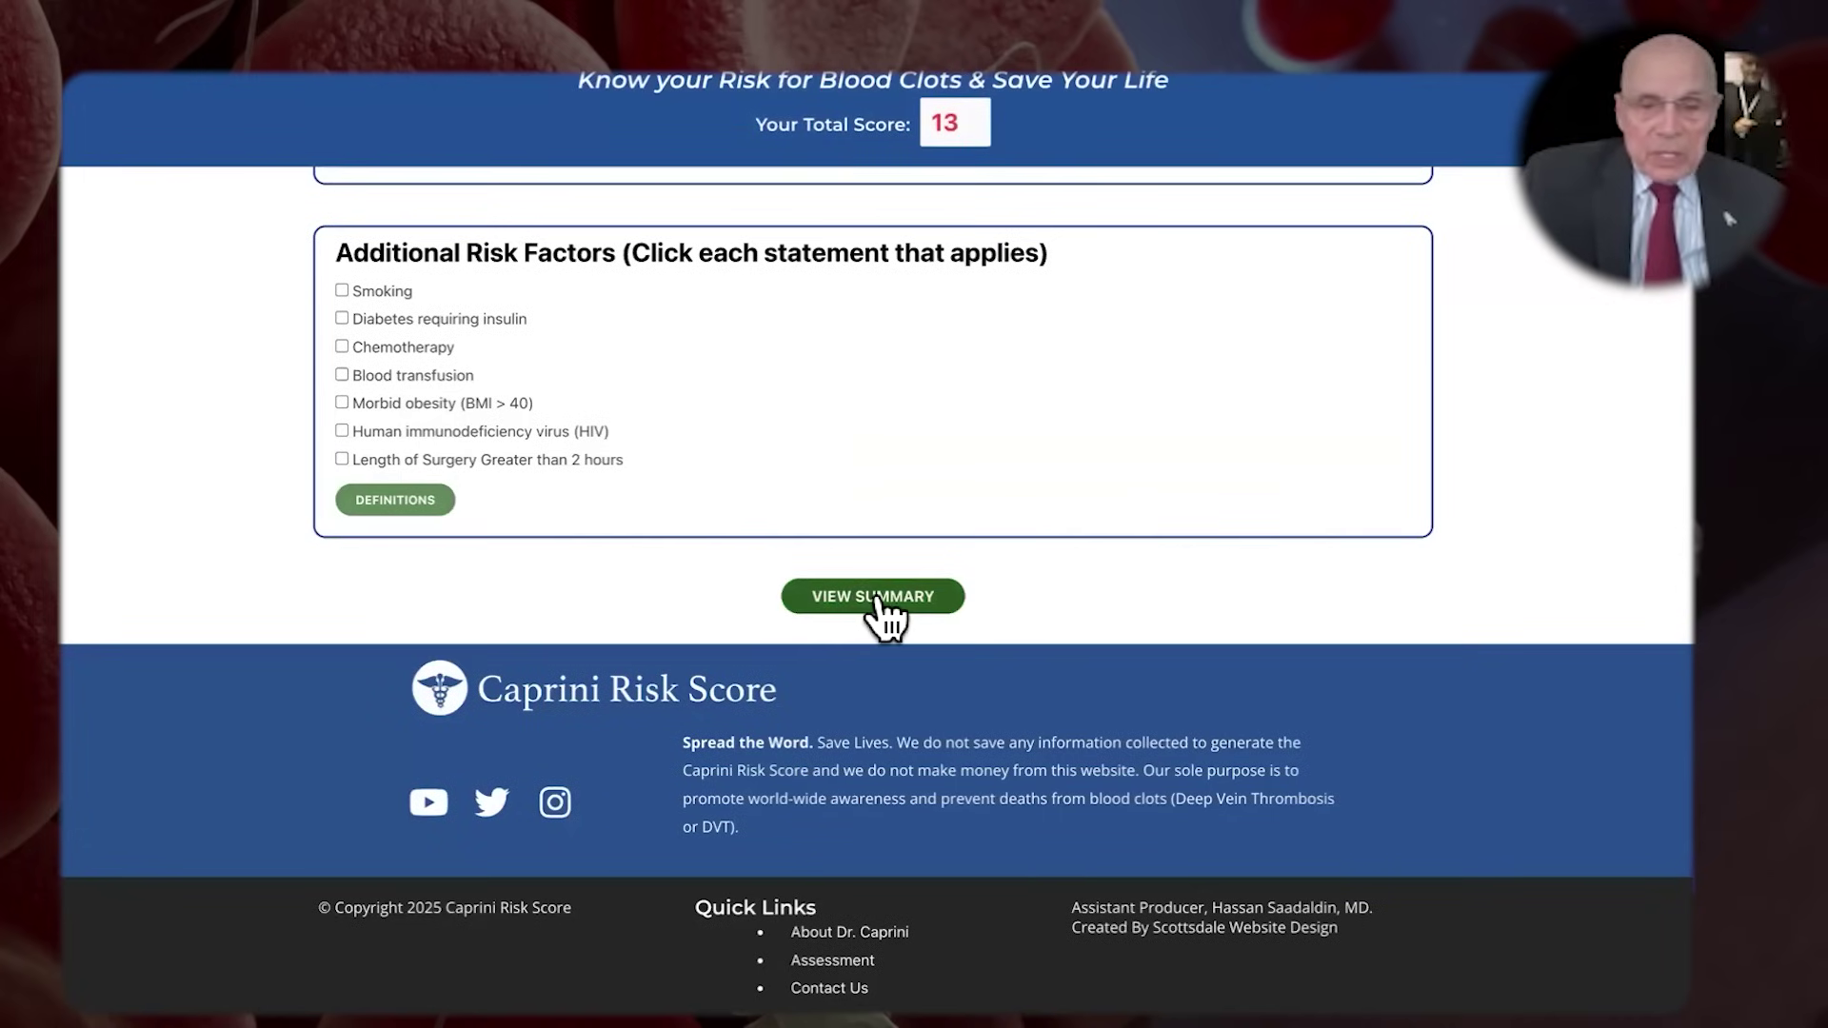
Request VIEW SUMMARY, get the submission-problem notice, and scroll back up to find the missing field
click(877, 598)
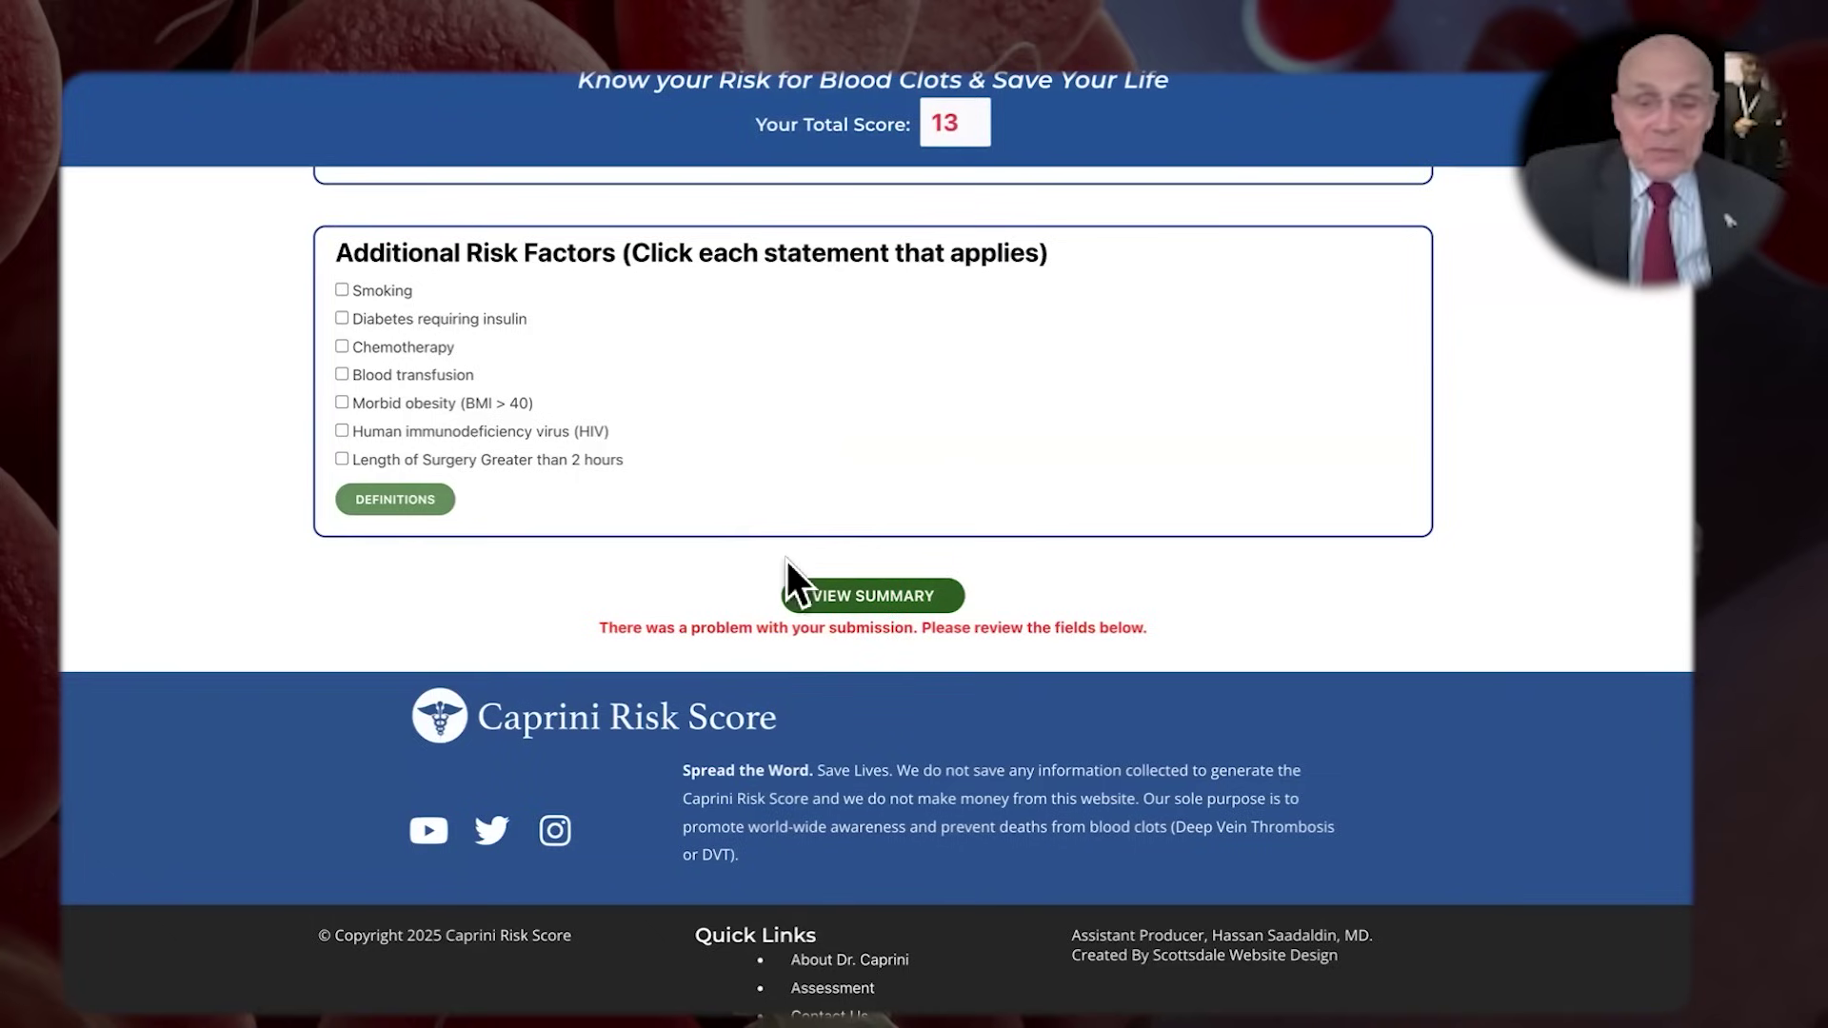
scroll(682, 505, up, 5)
scroll(683, 511, up, 8)
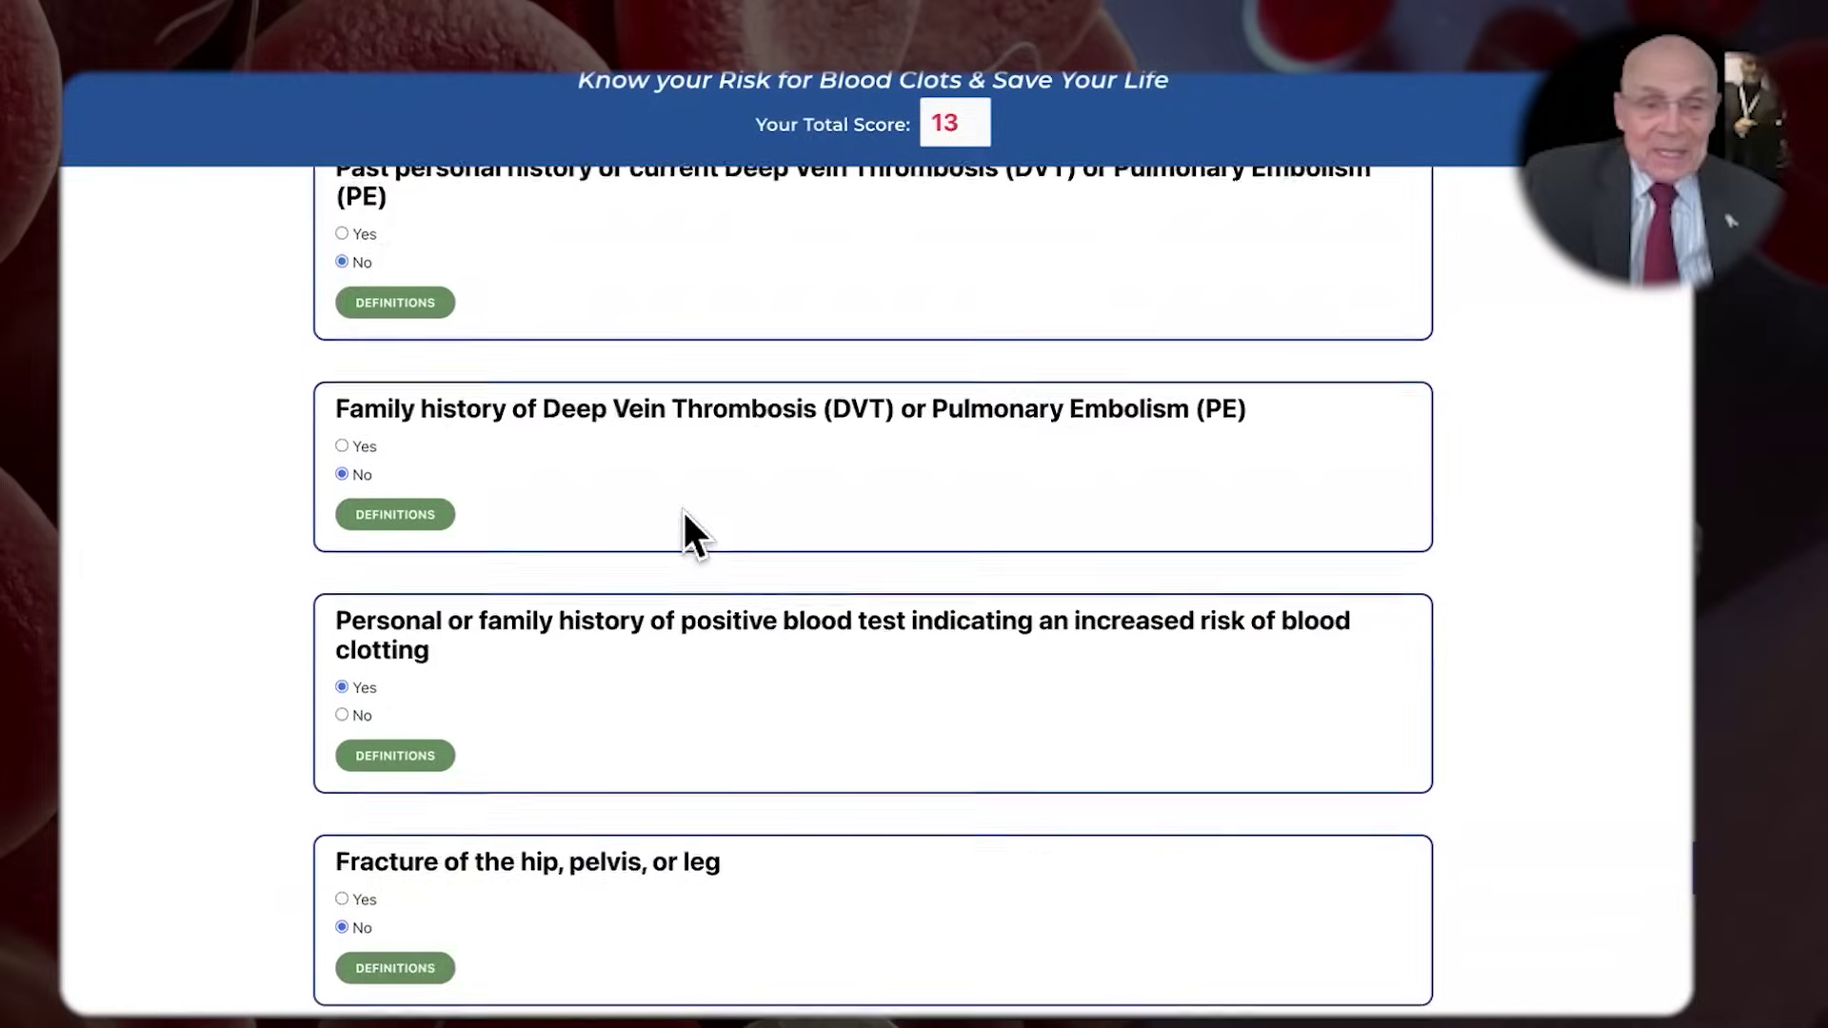
scroll(682, 508, up, 9)
Enter BMI weight 195 lb and height 5 ft 7 in, raising the score to 14
click(381, 345)
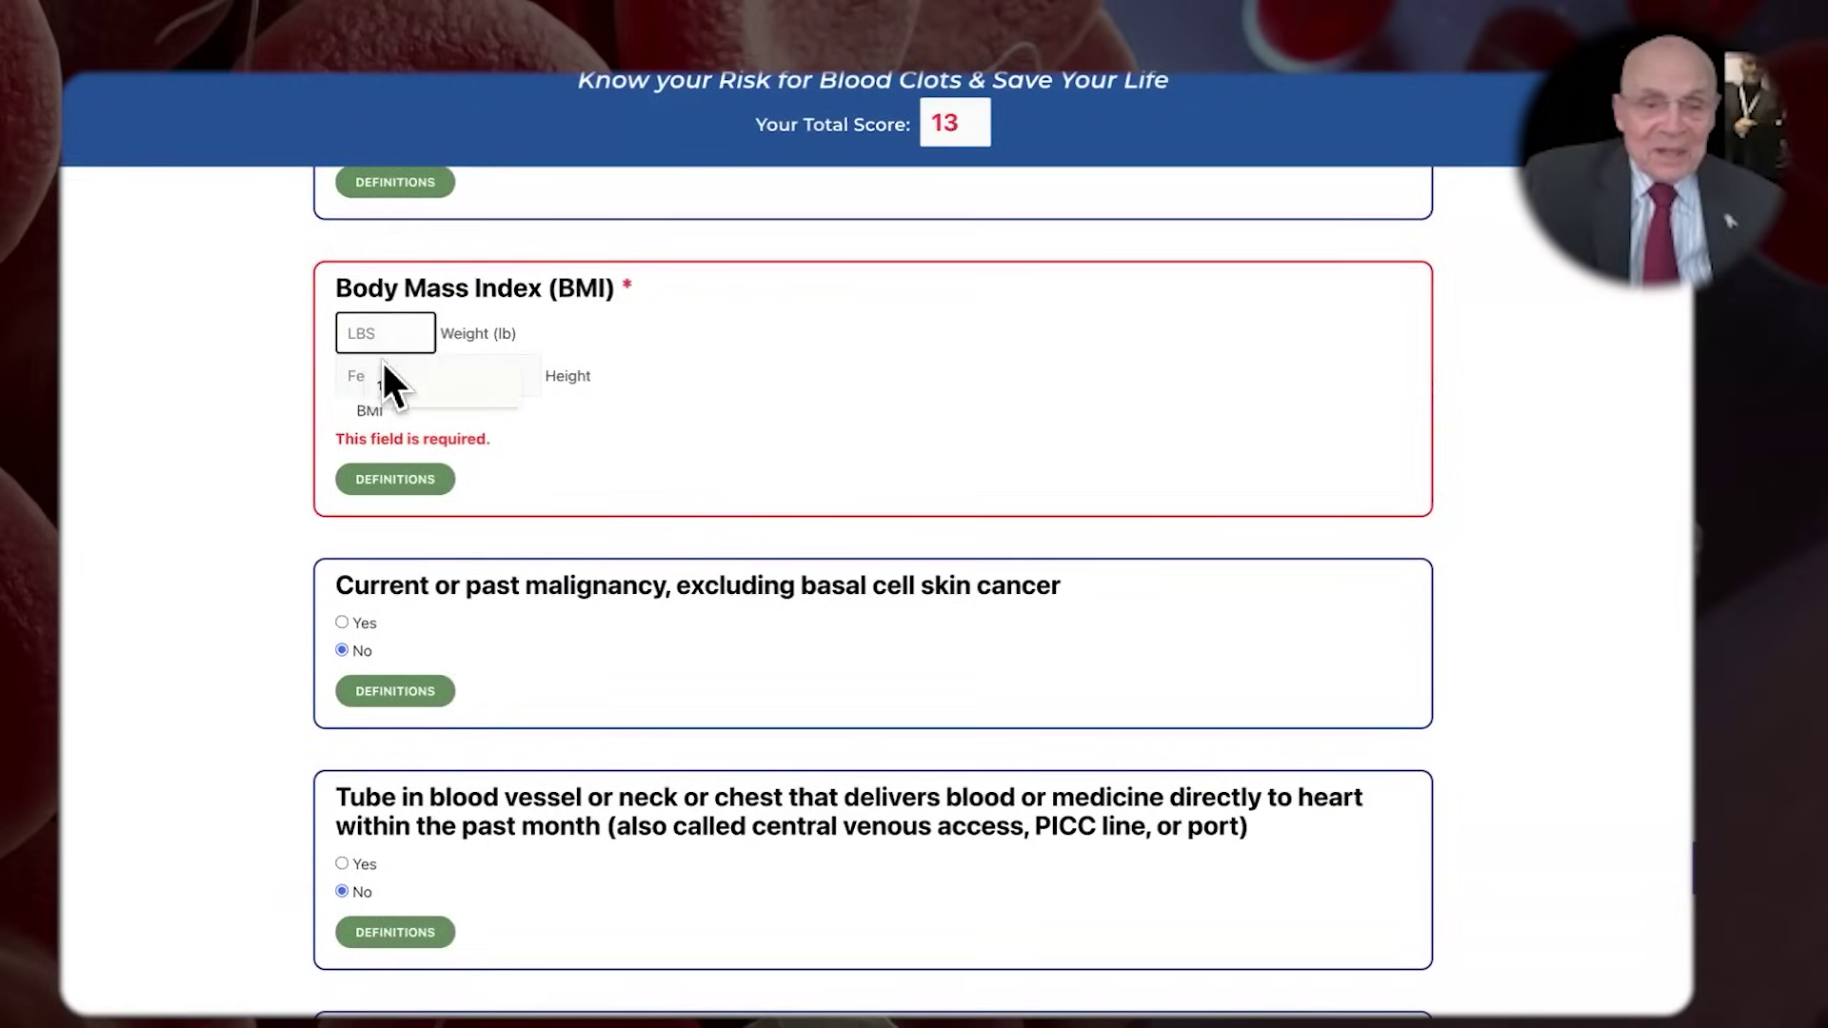
click(379, 387)
scroll(385, 408, up, 4)
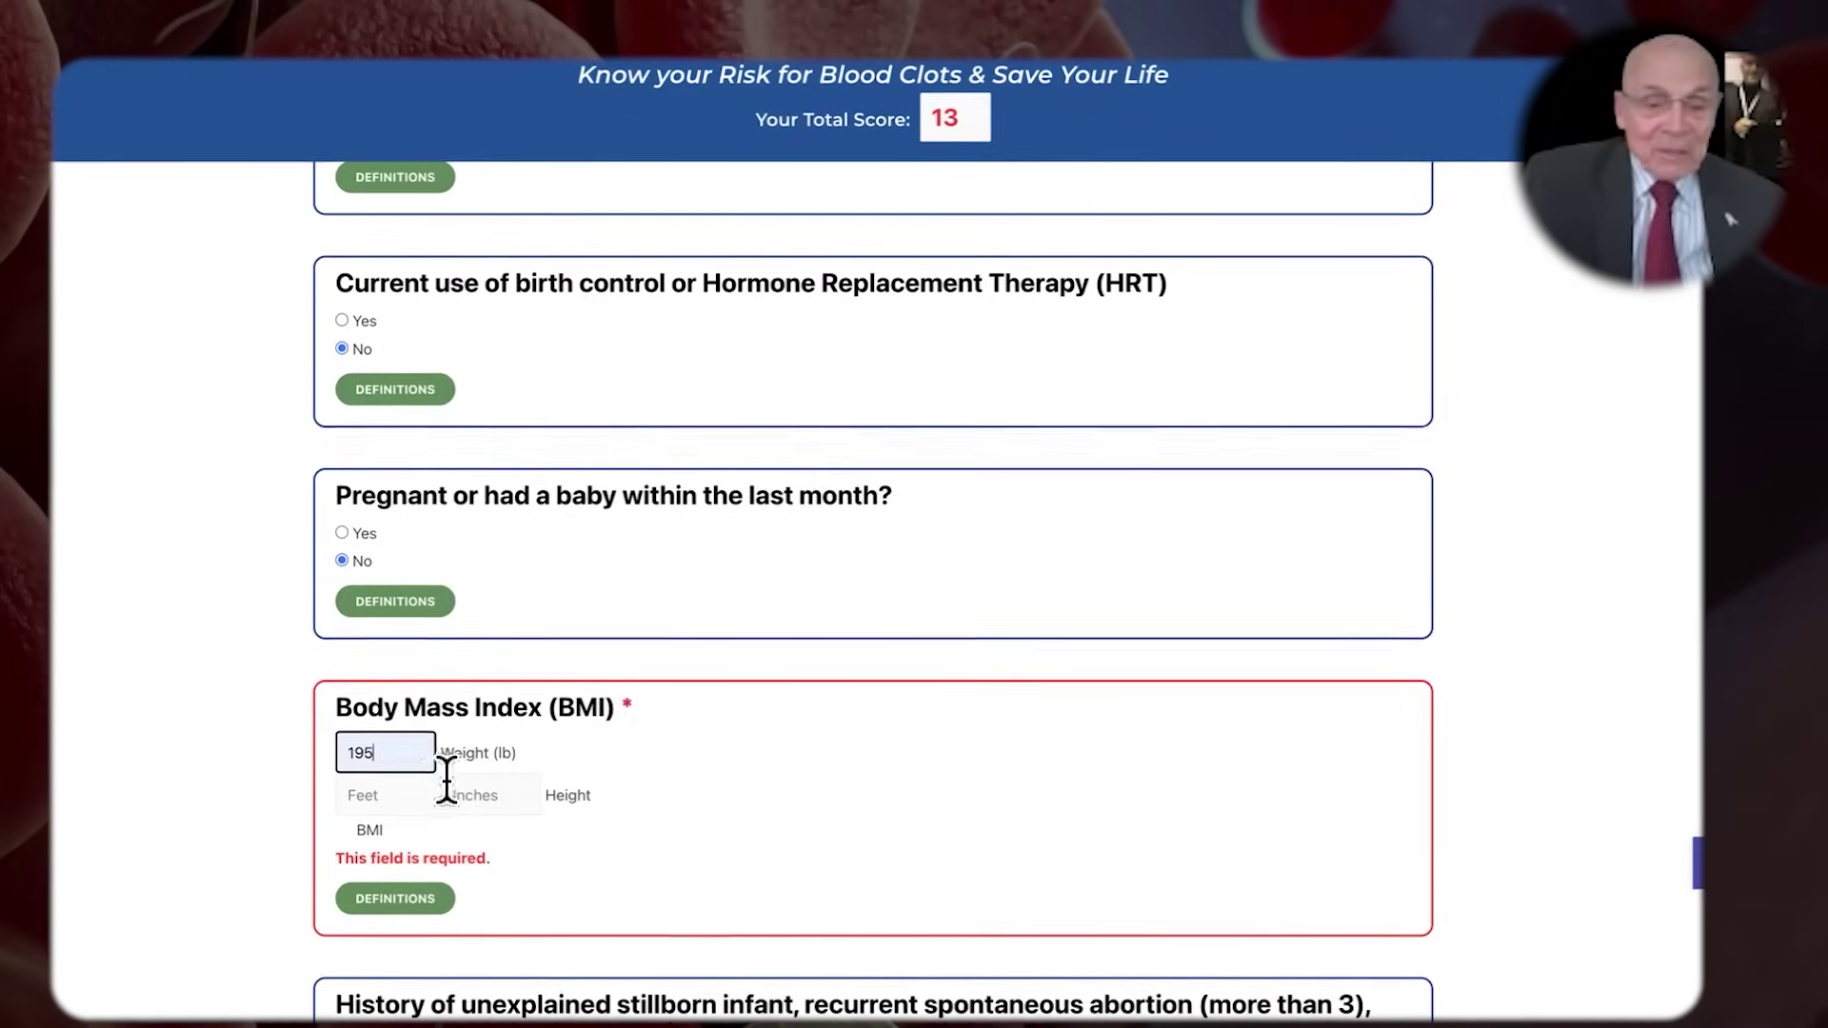
click(373, 798)
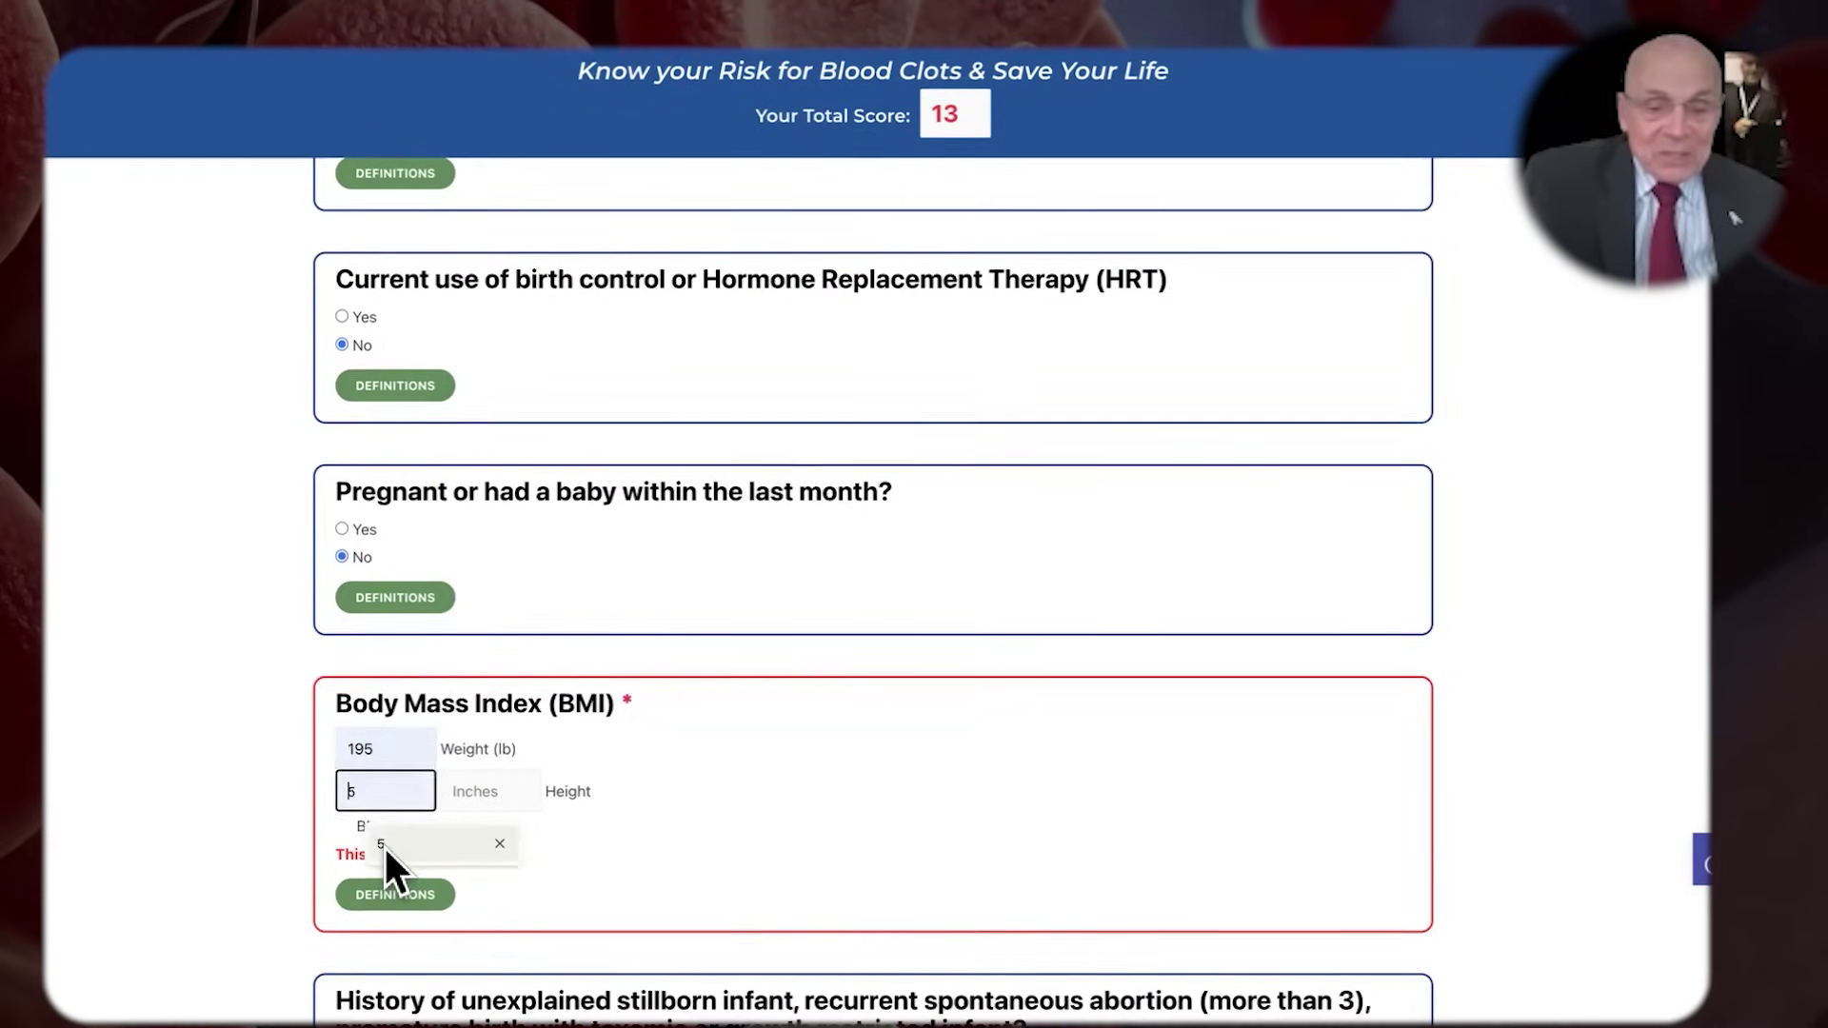
click(385, 844)
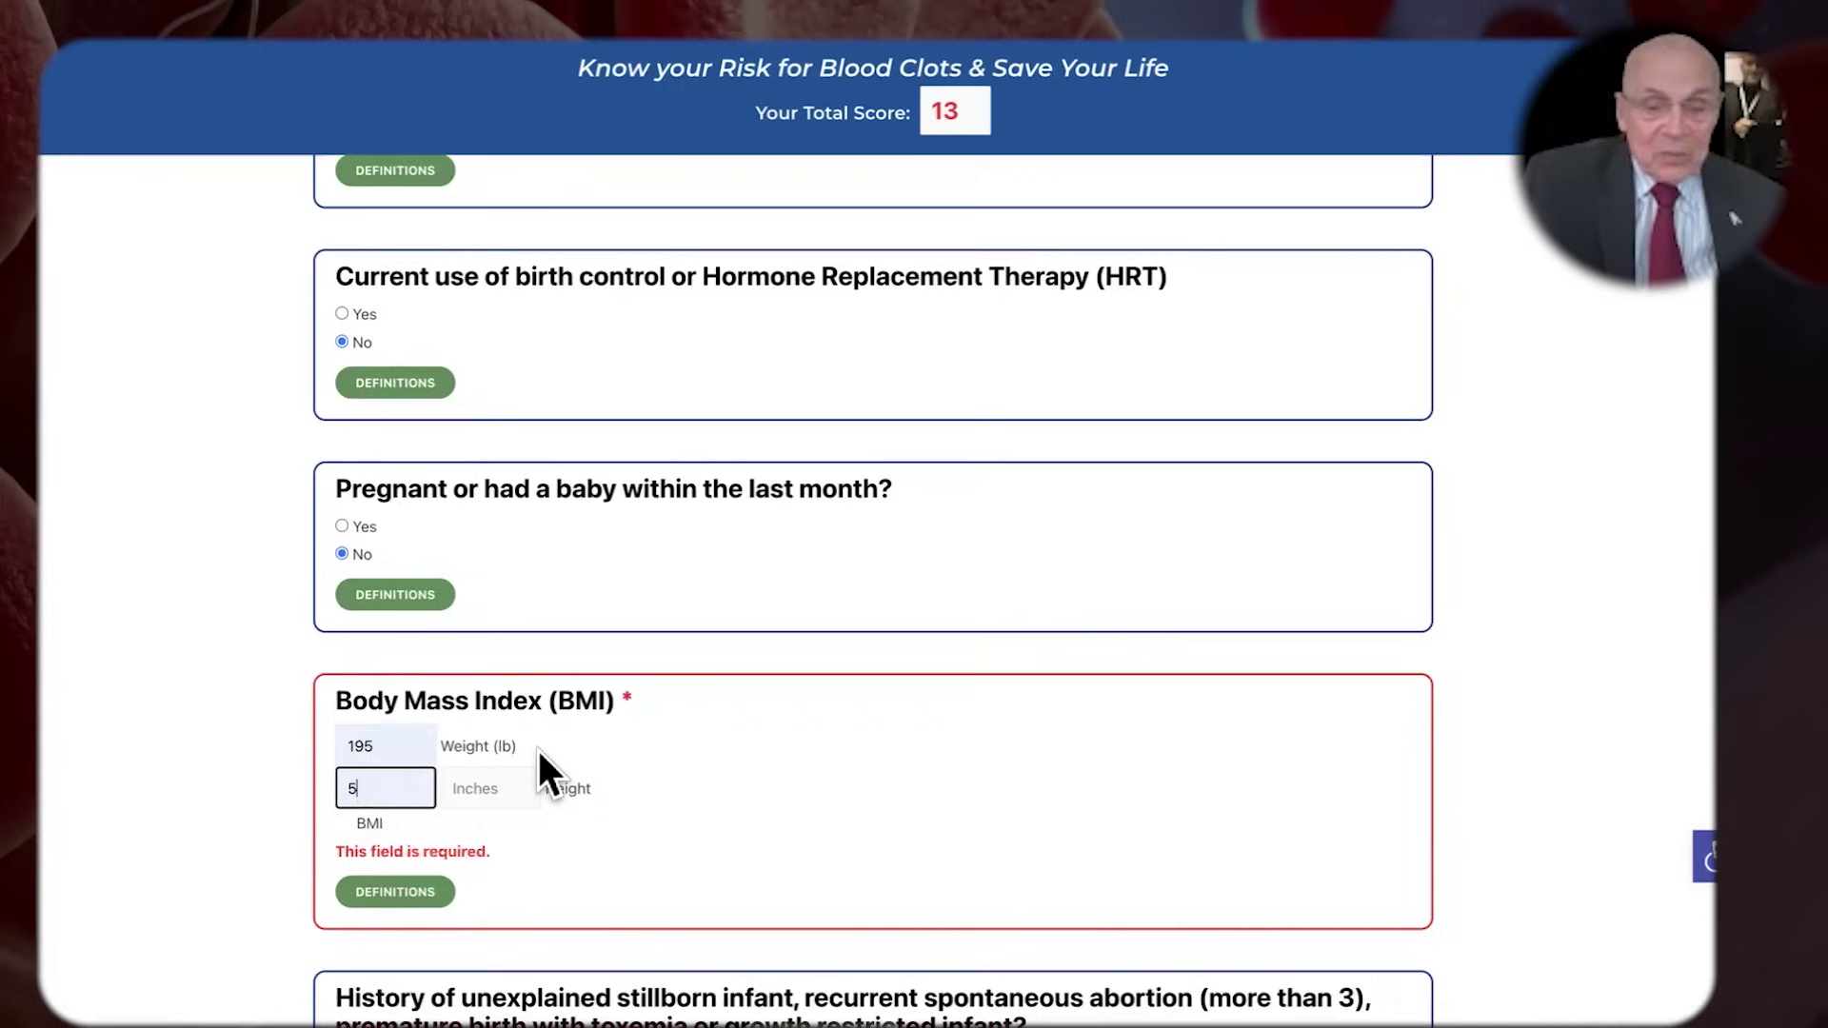
click(496, 783)
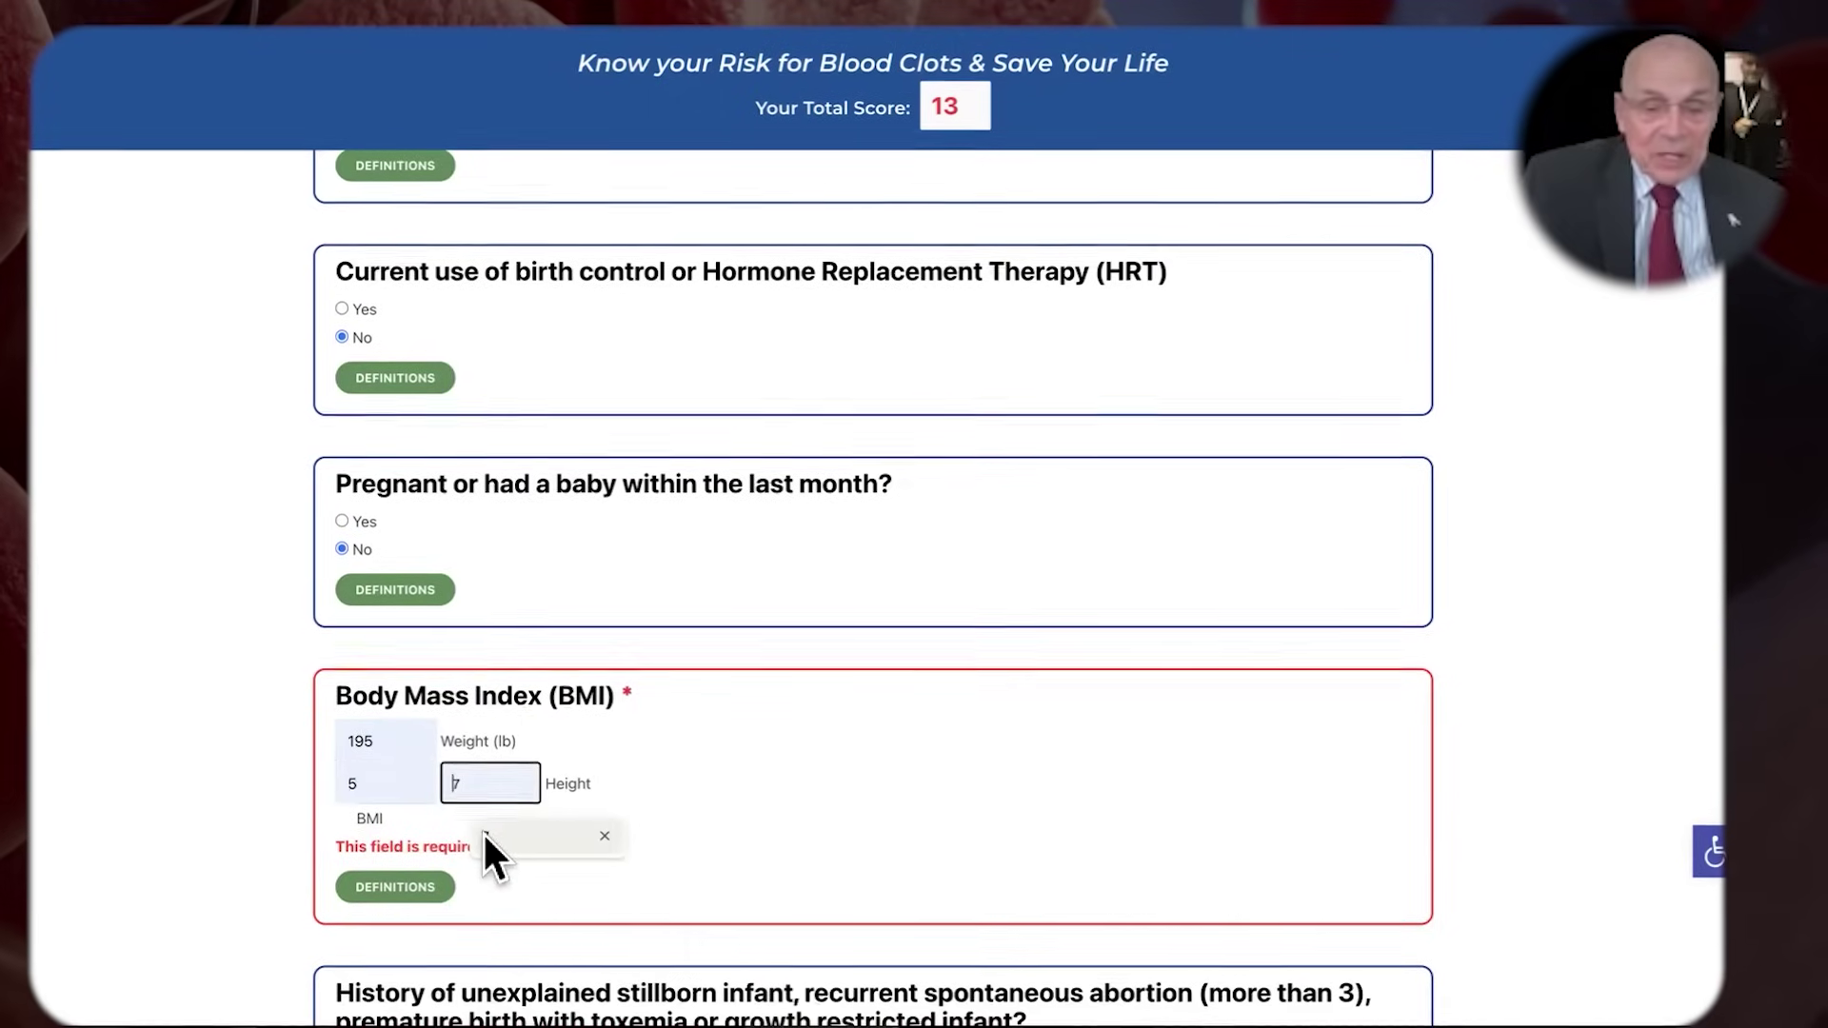
click(482, 831)
scroll(838, 763, down, 20)
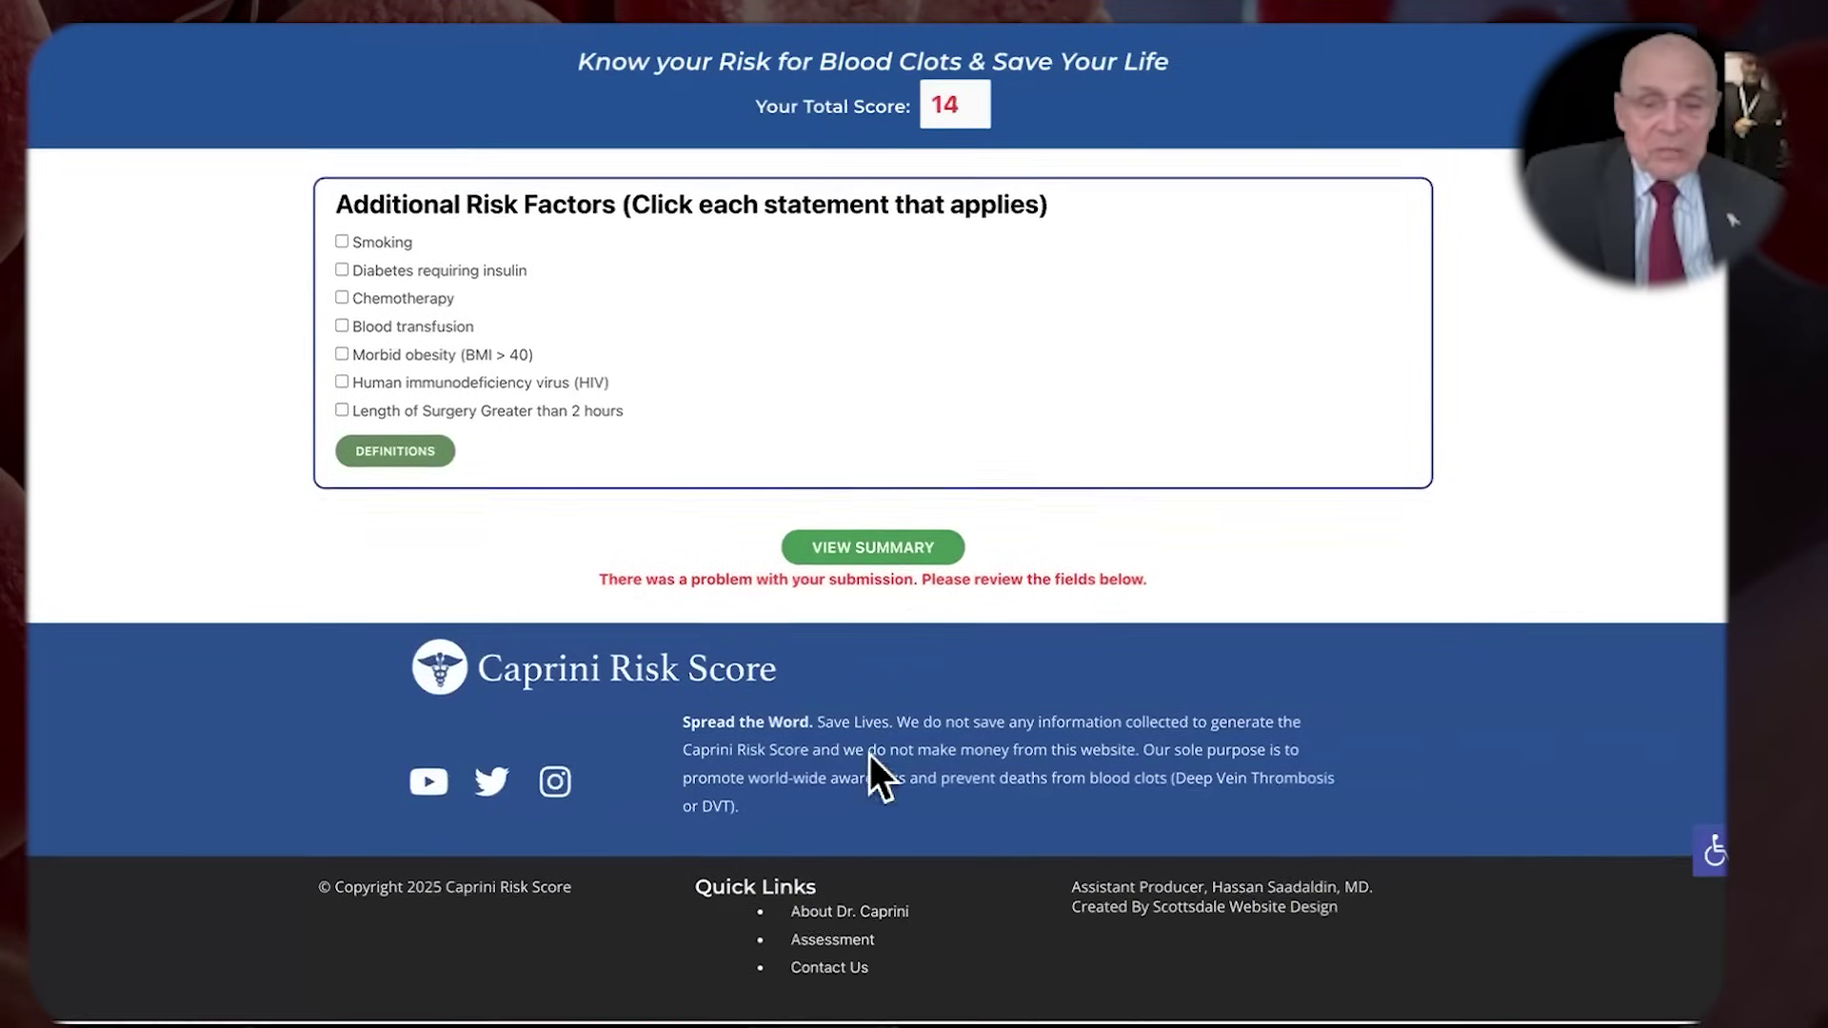
click(868, 558)
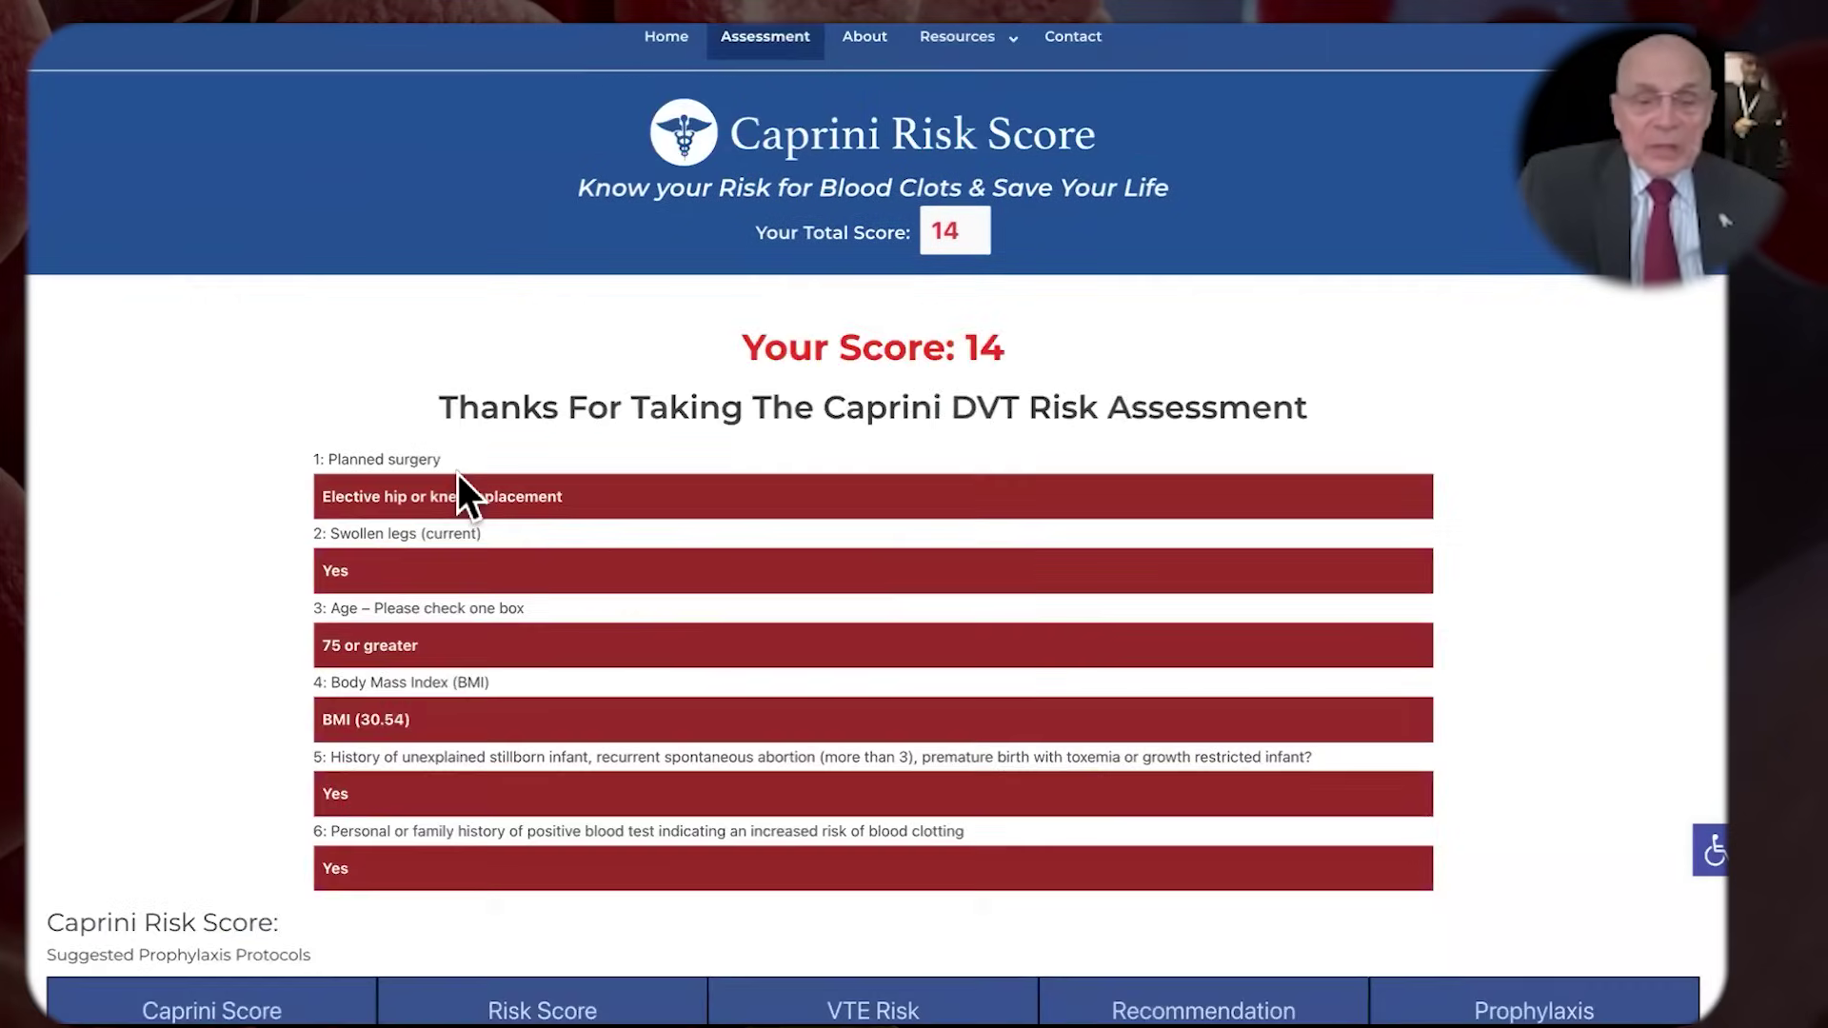
scroll(603, 514, down, 6)
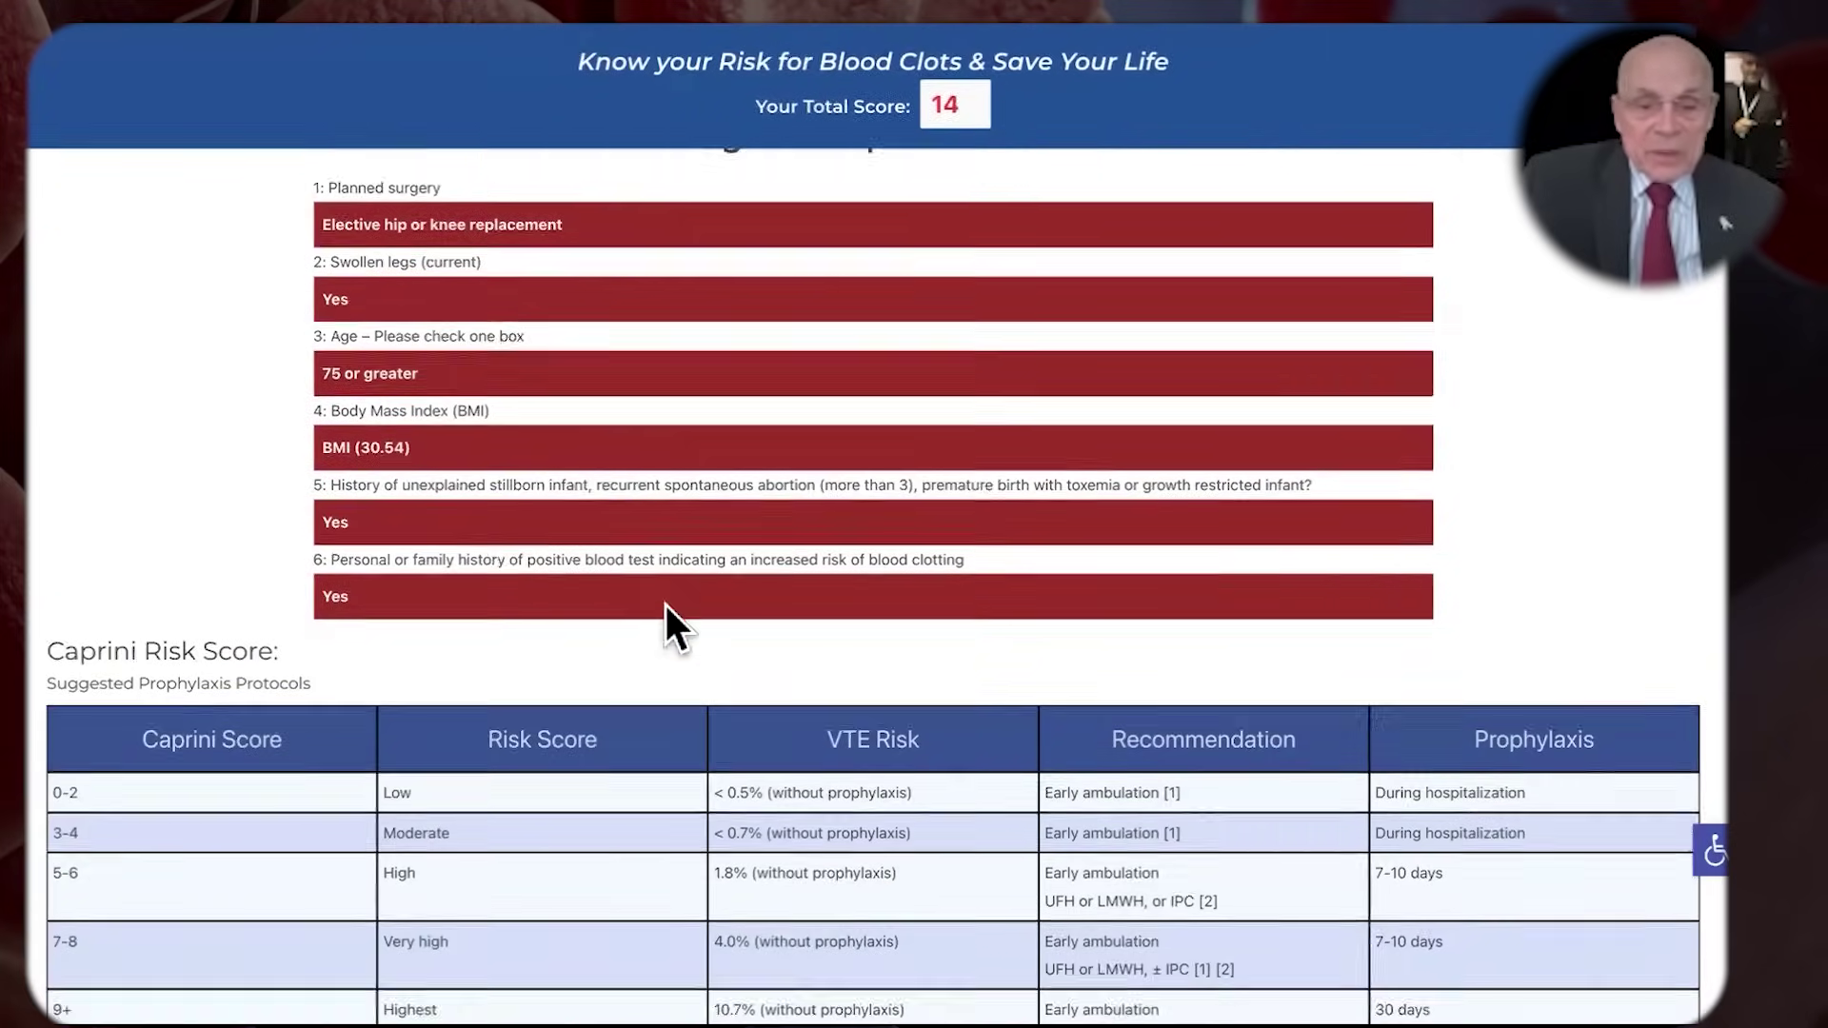
scroll(663, 603, down, 2)
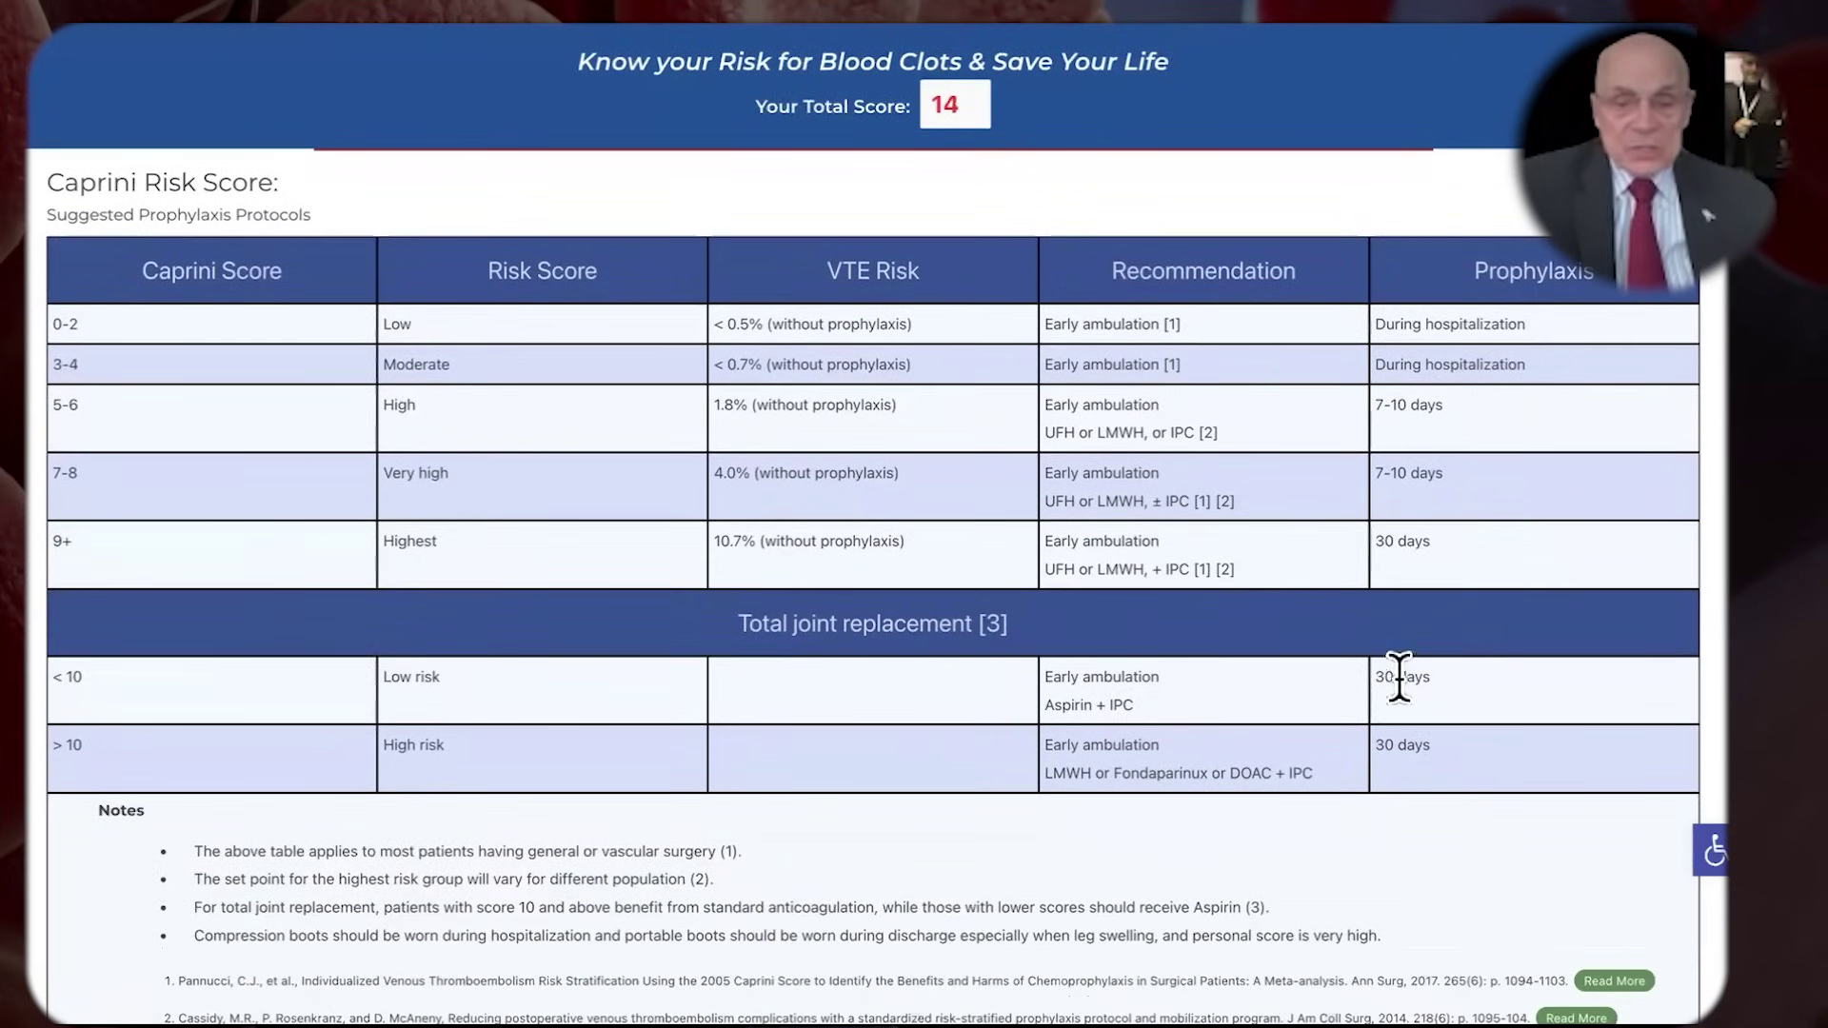
scroll(914, 569, down, 1)
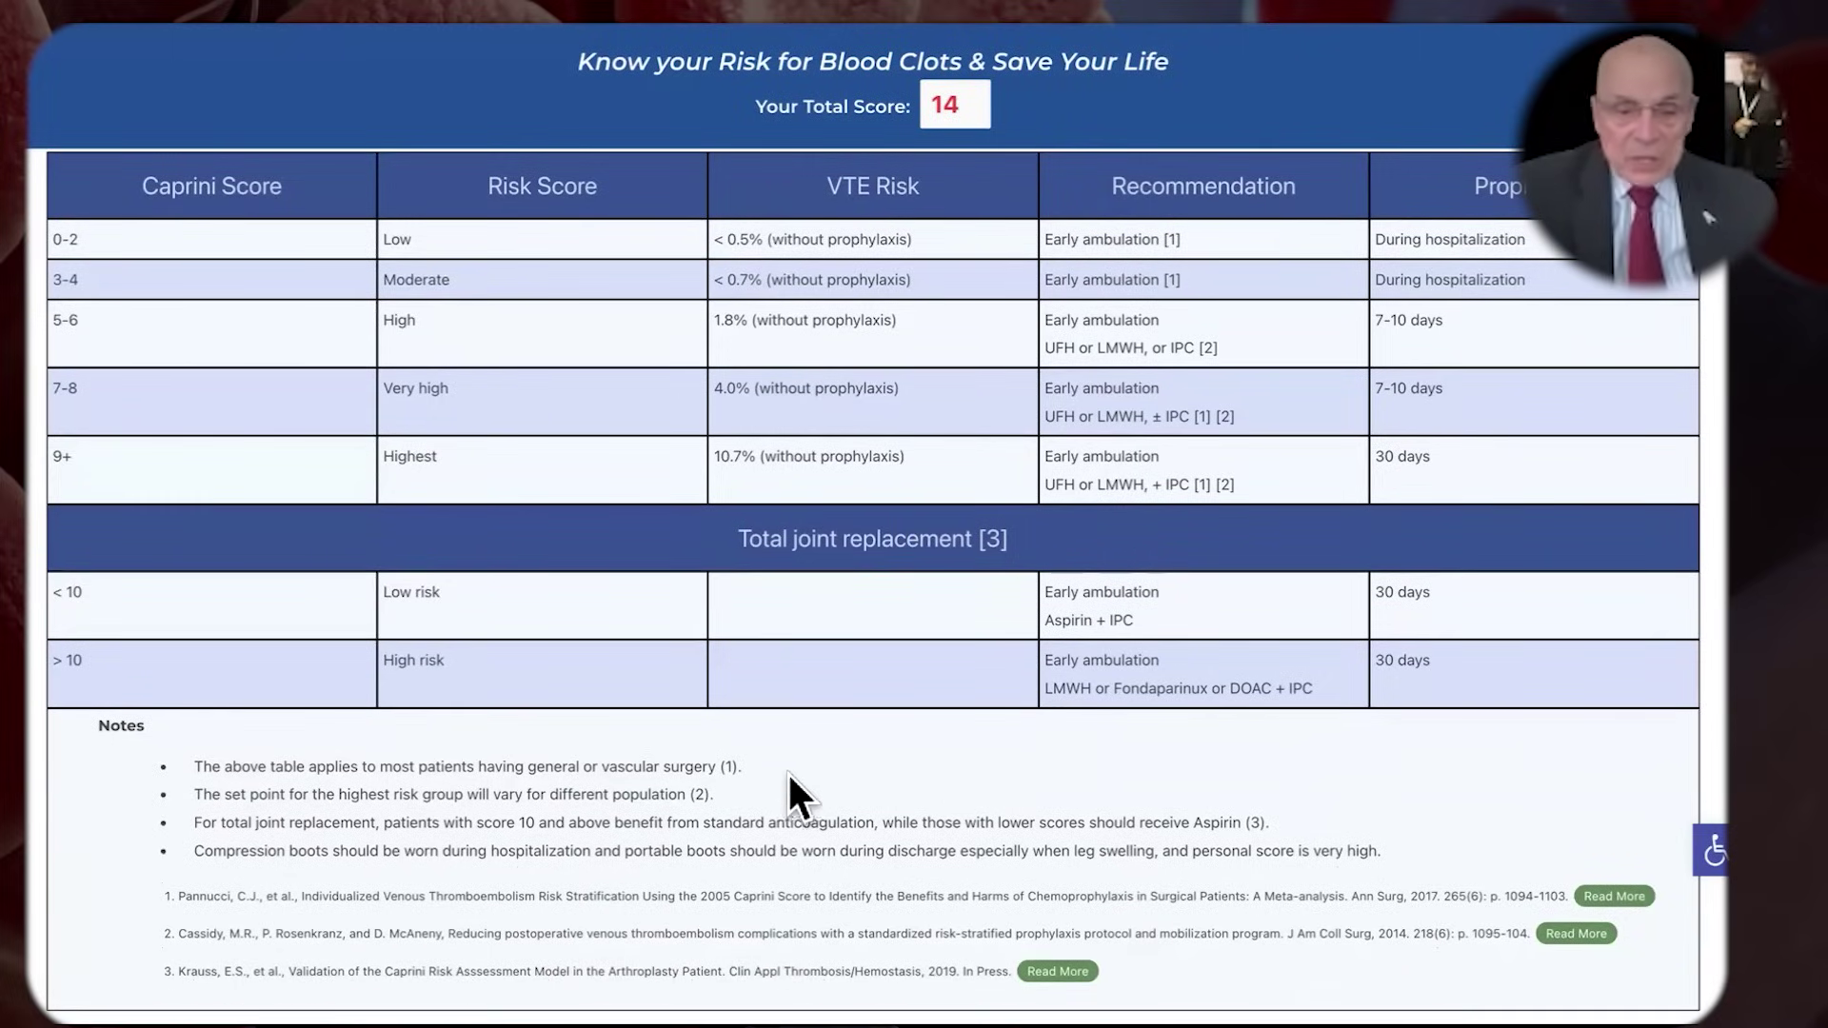
scroll(802, 767, down, 1)
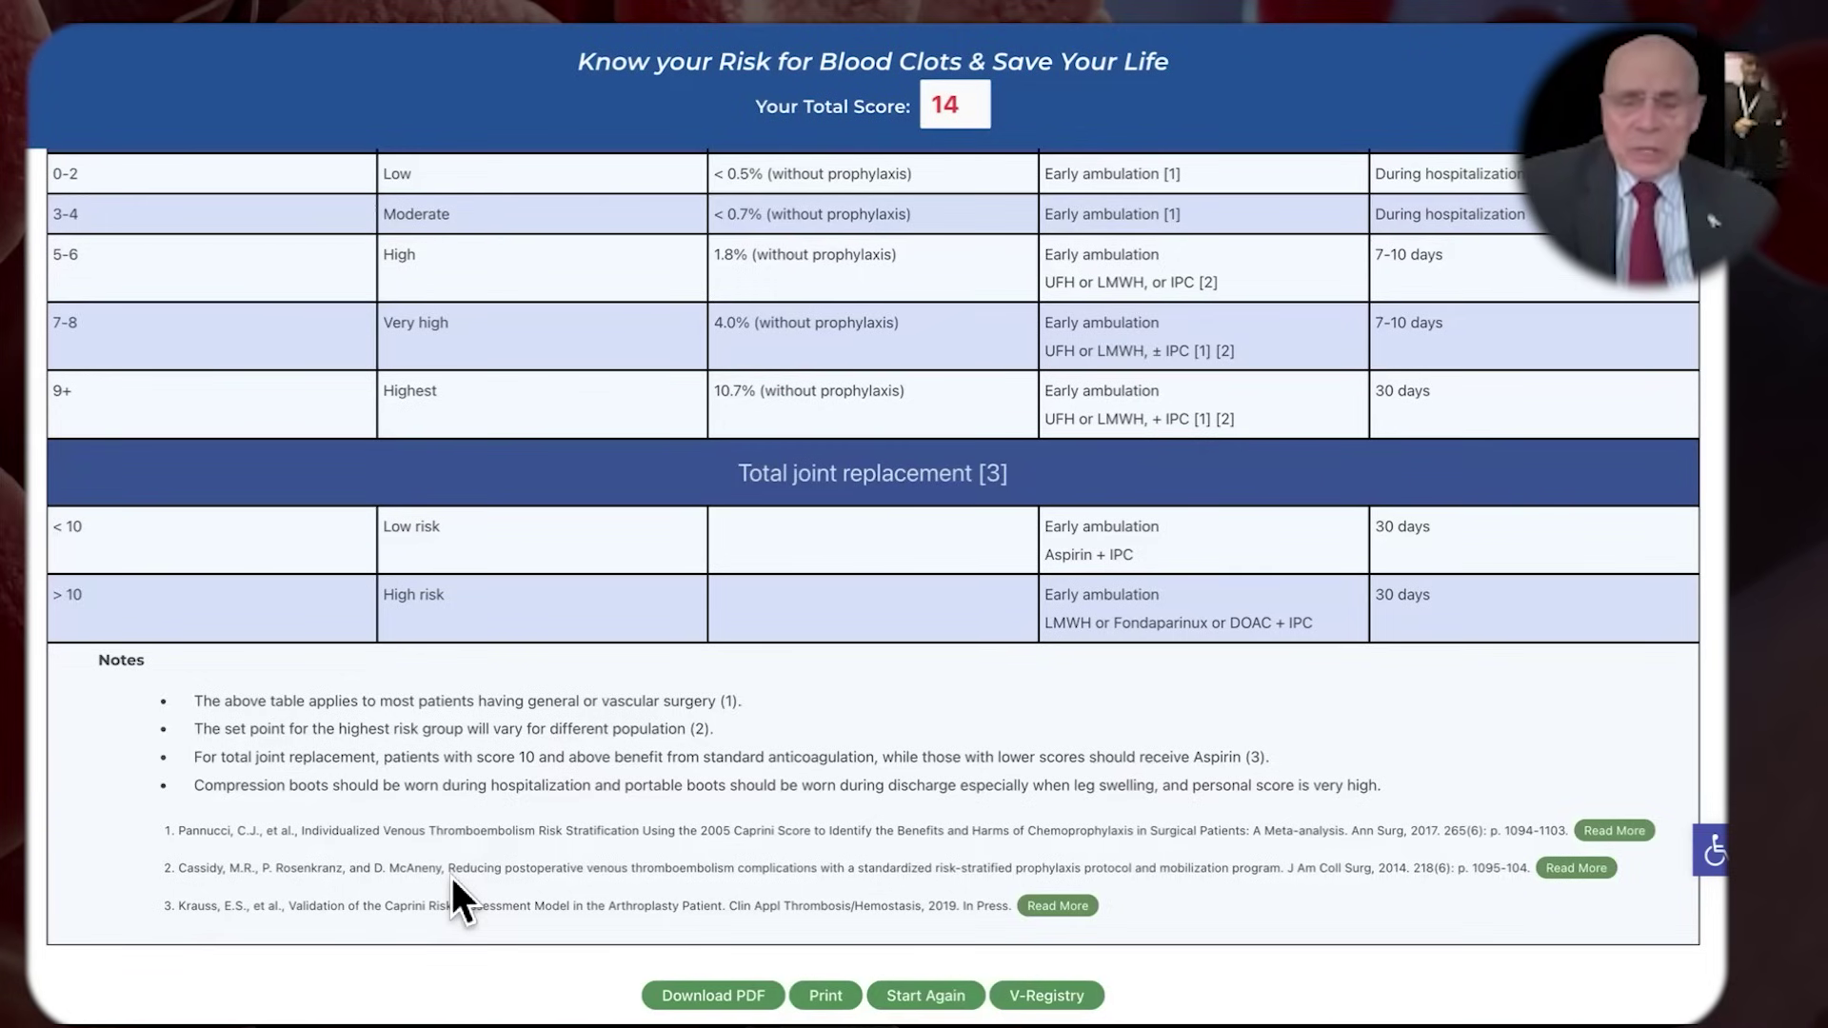
scroll(451, 877, down, 3)
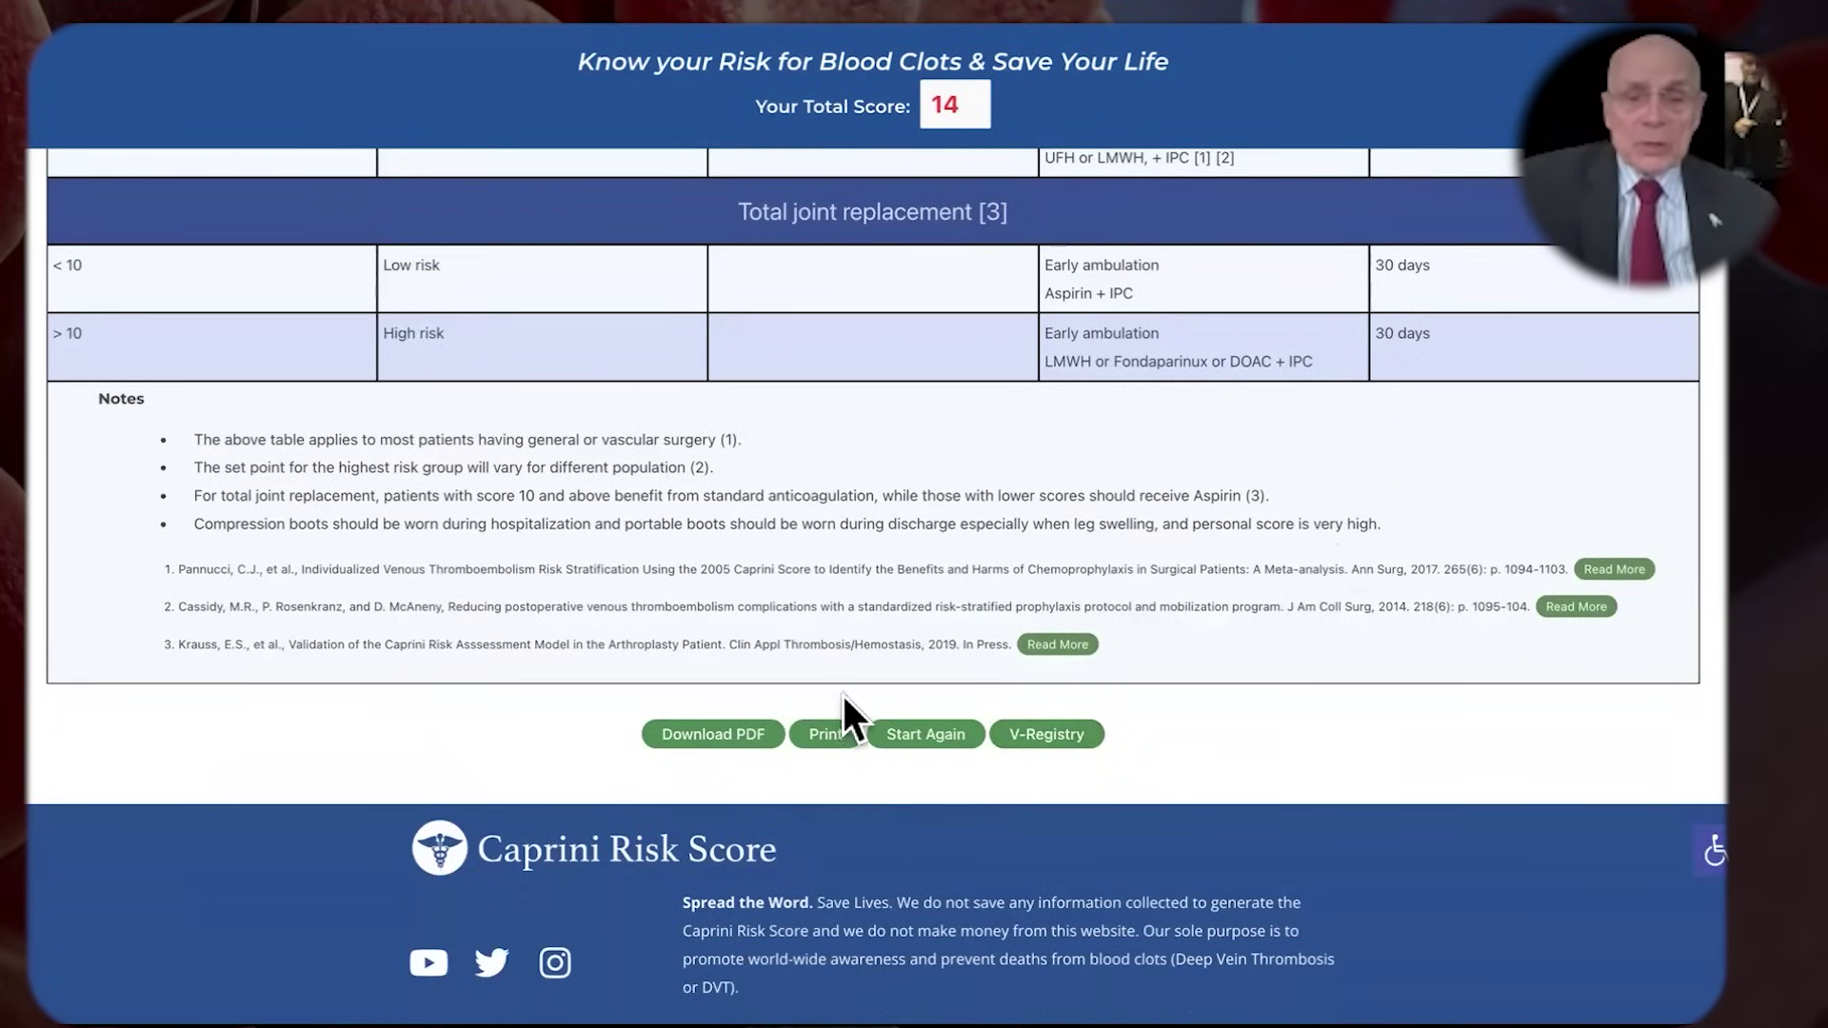
scroll(742, 600, up, 15)
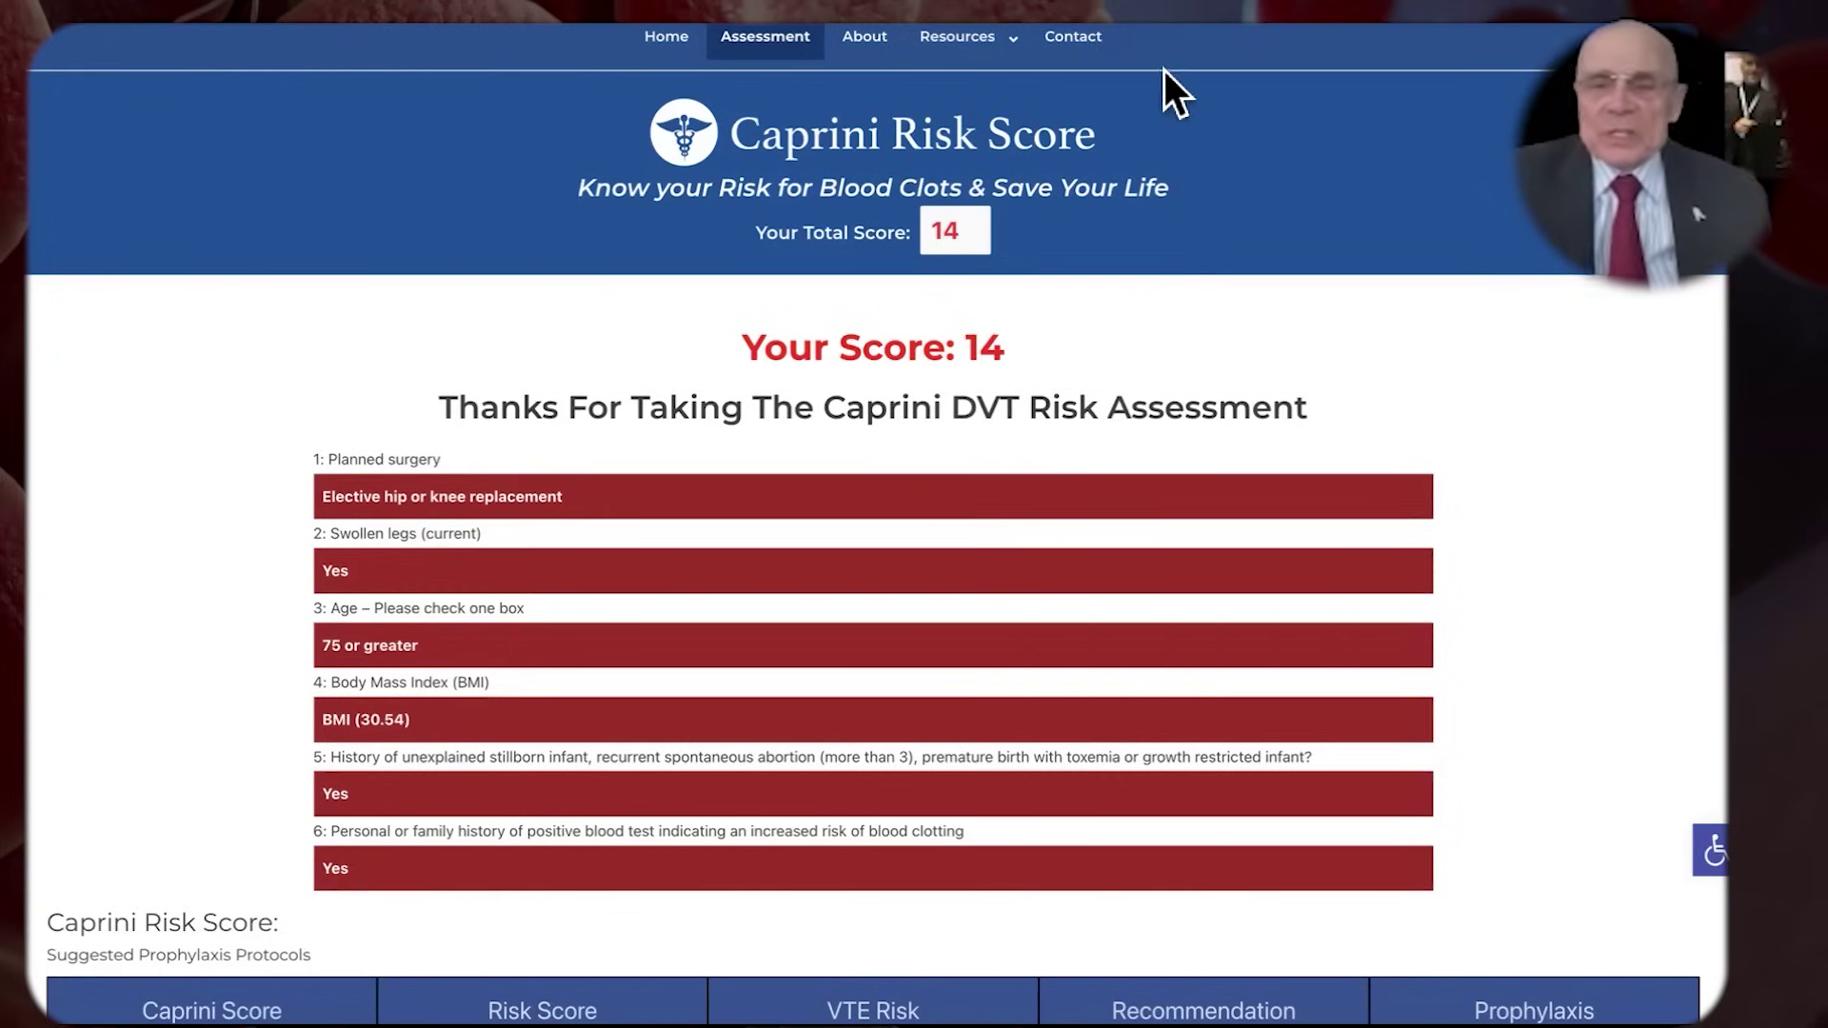
Go to the home page, briefly view Research Project, then open Dr. Caprini's Resource Center
click(668, 38)
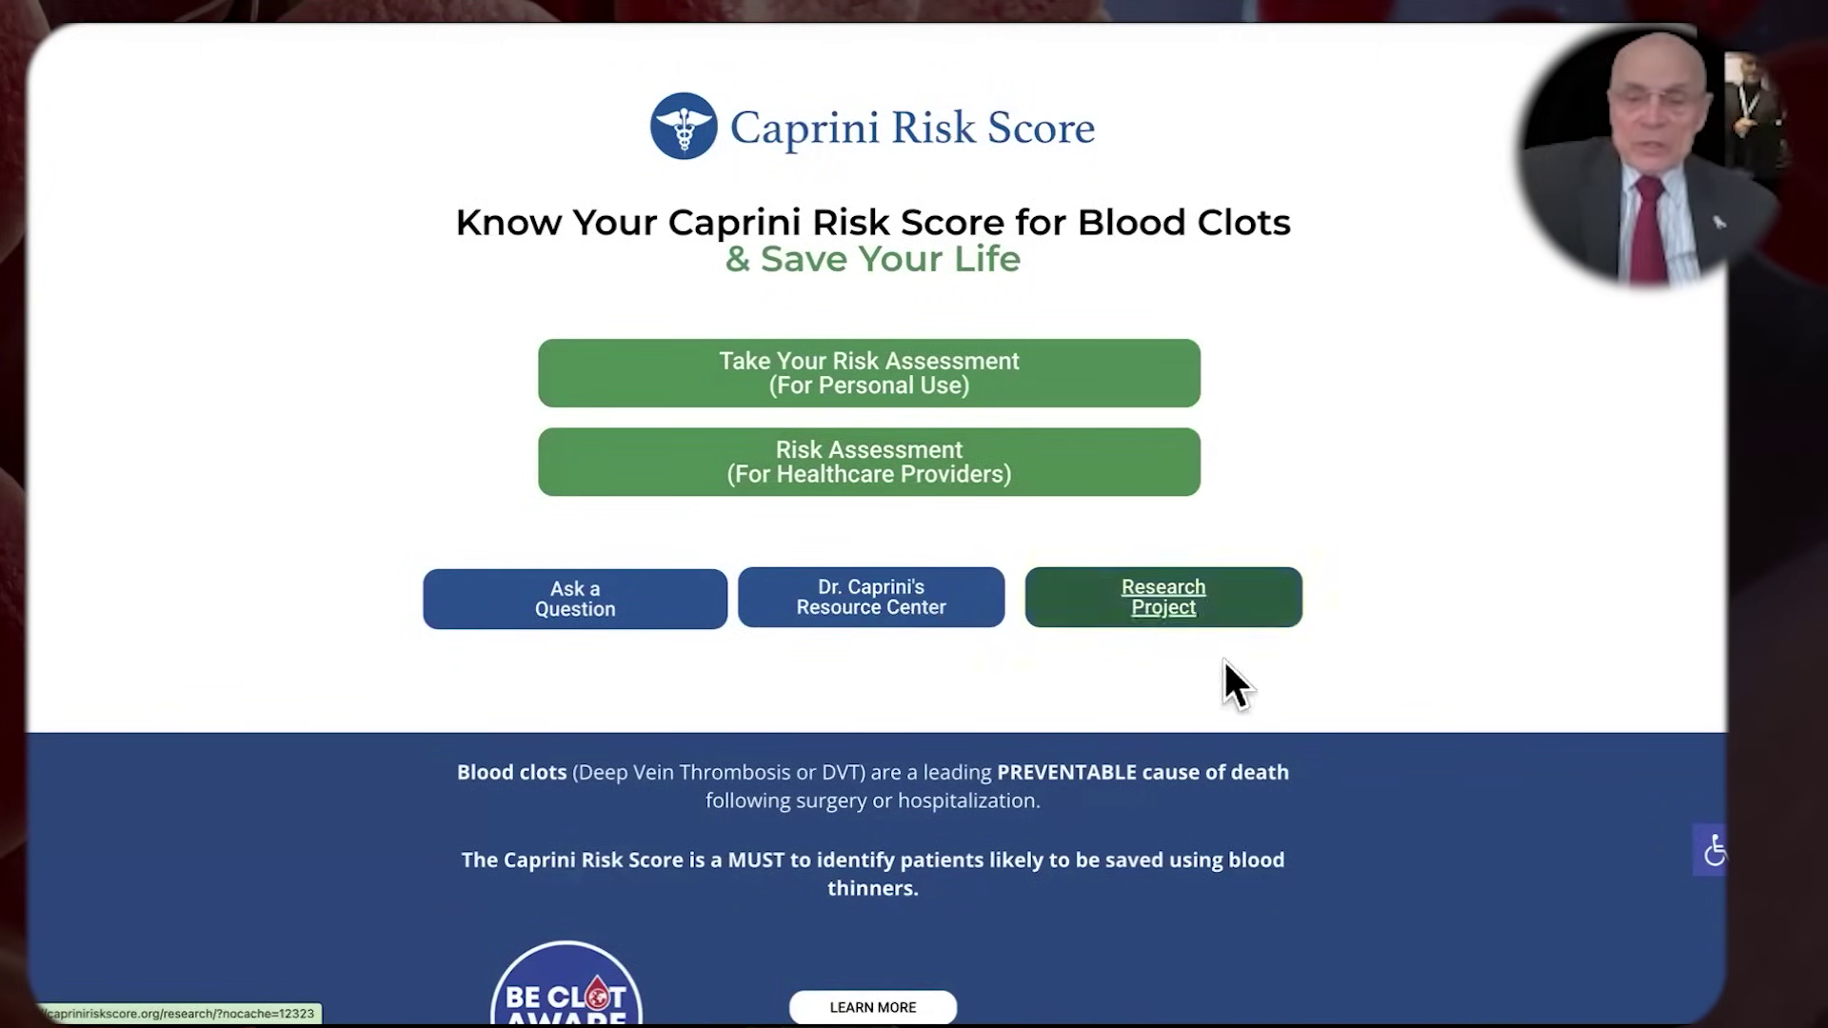
click(1197, 599)
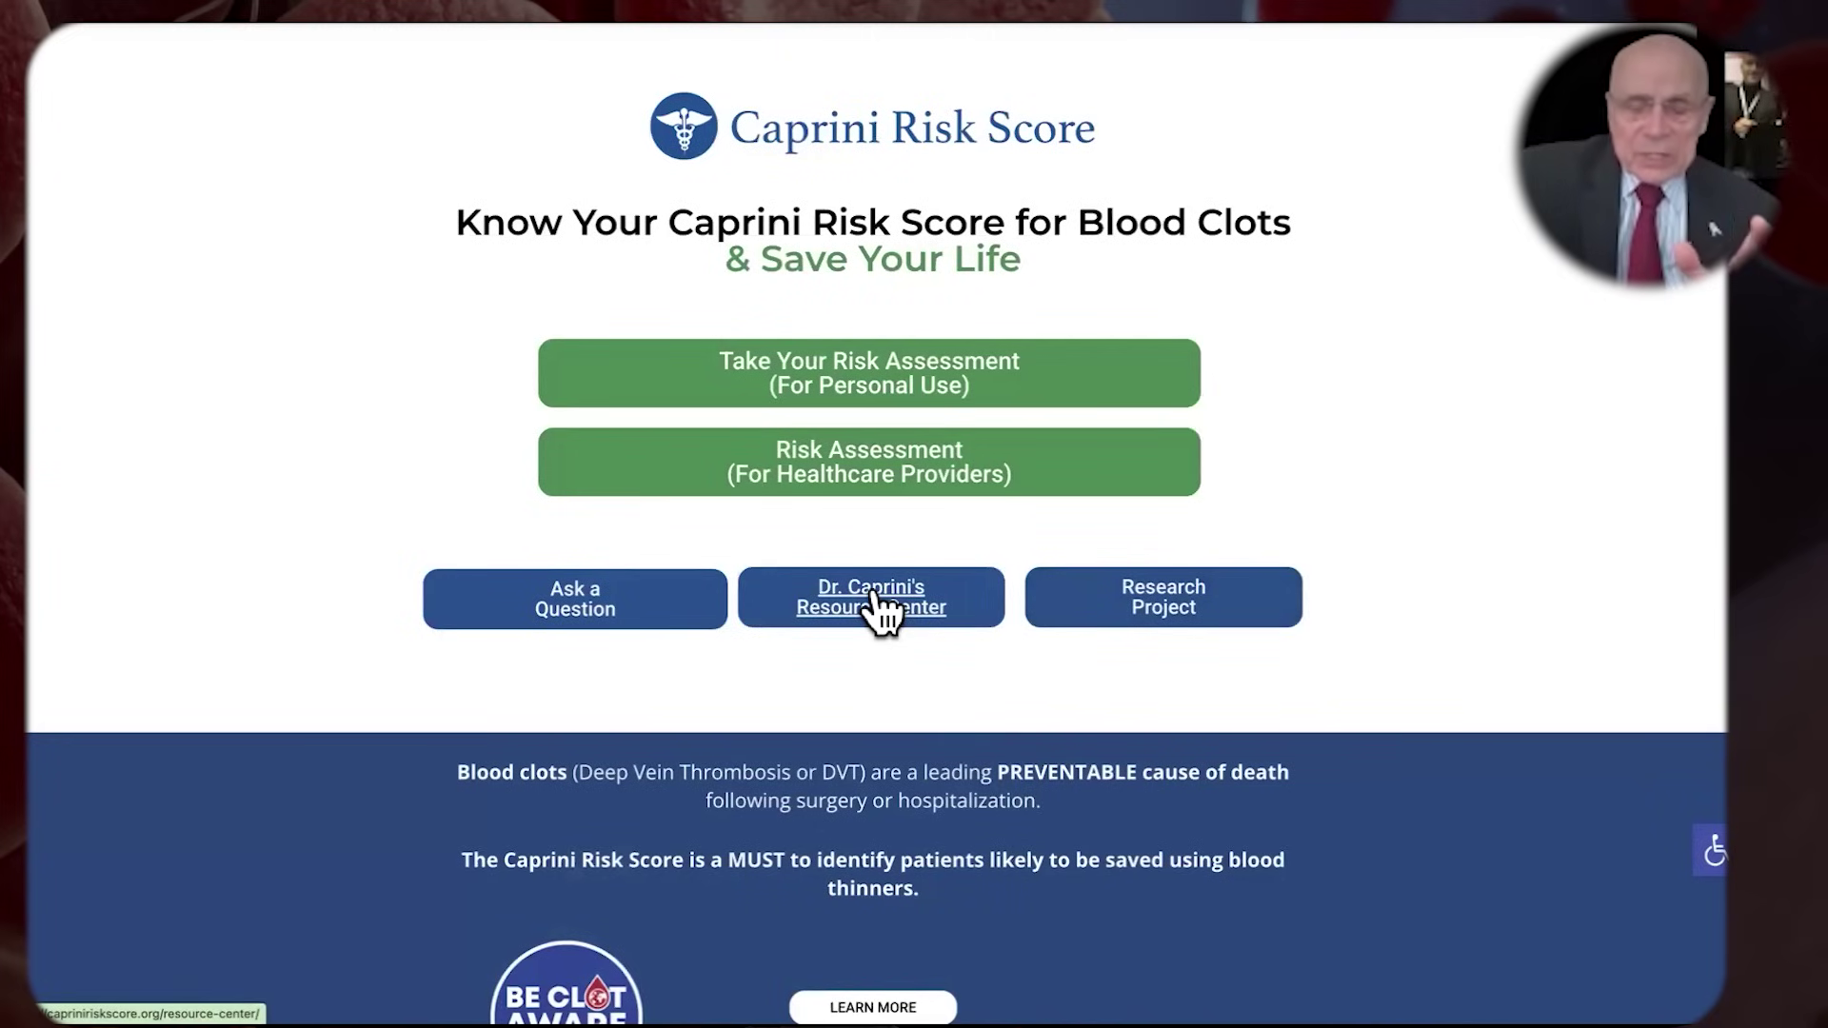
click(876, 588)
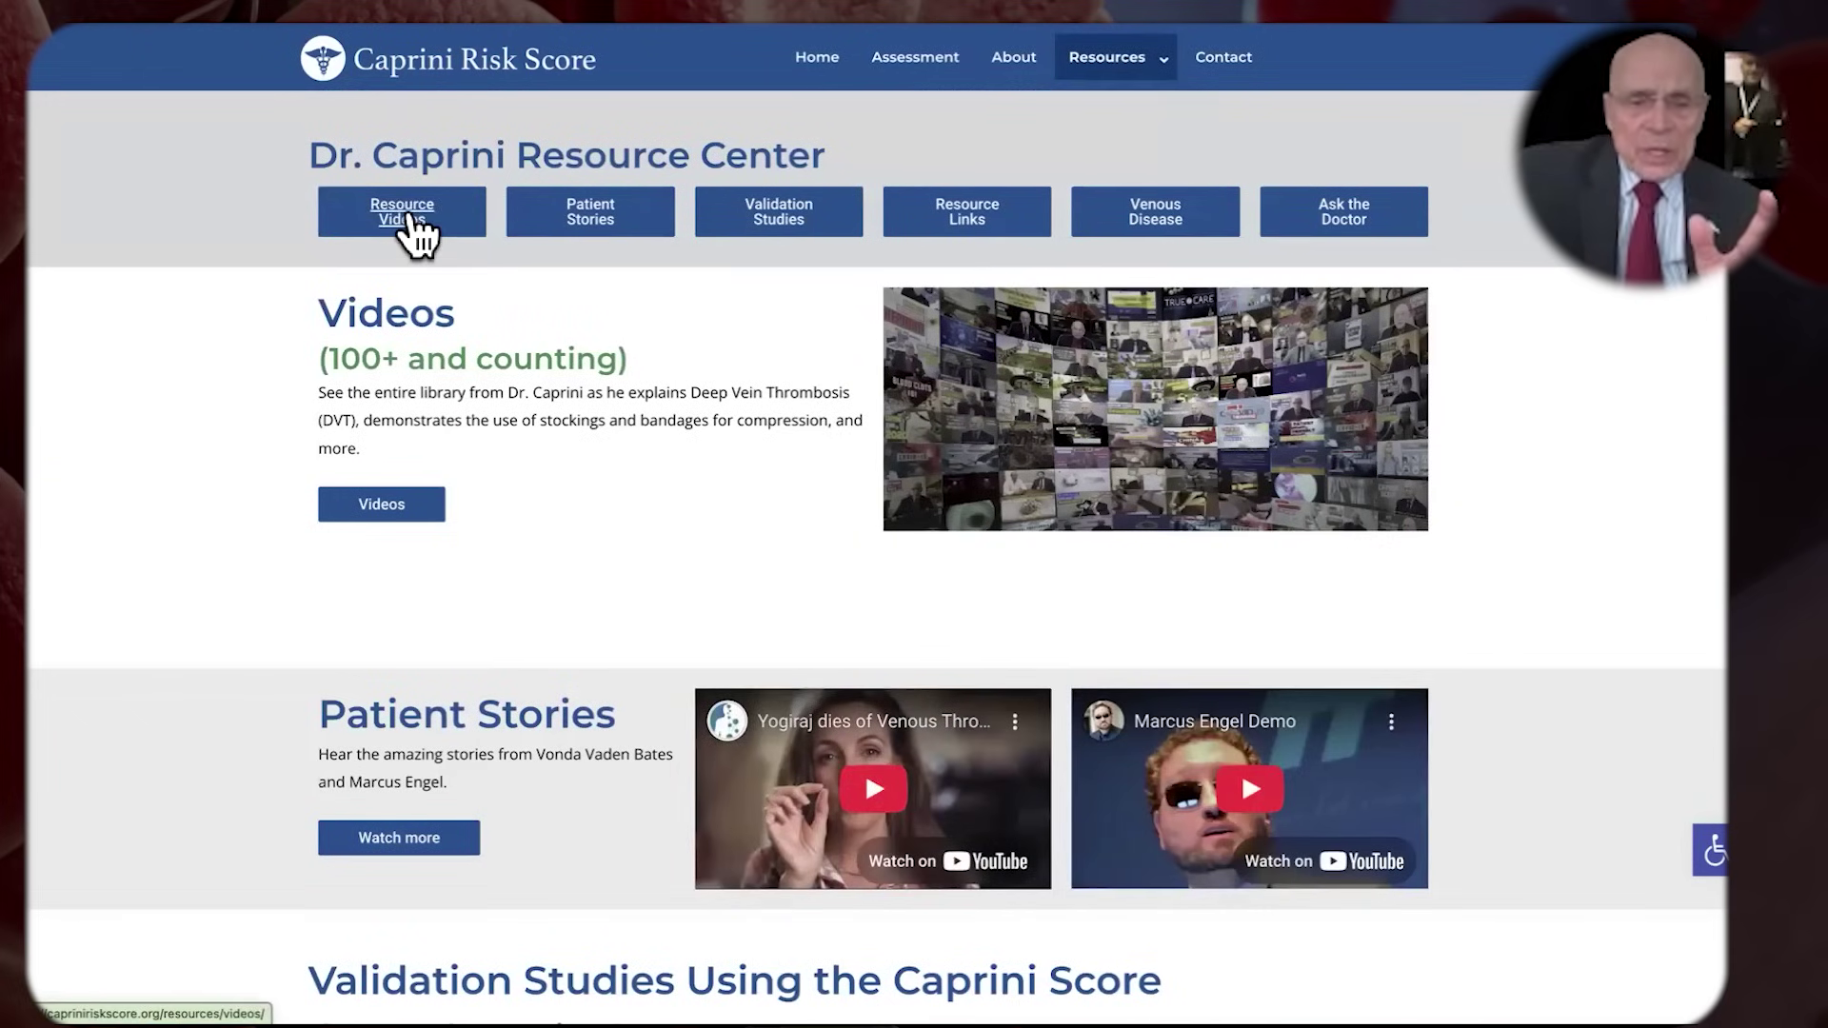
Open the Caprini Video Library and browse its thumbnail grid
click(408, 219)
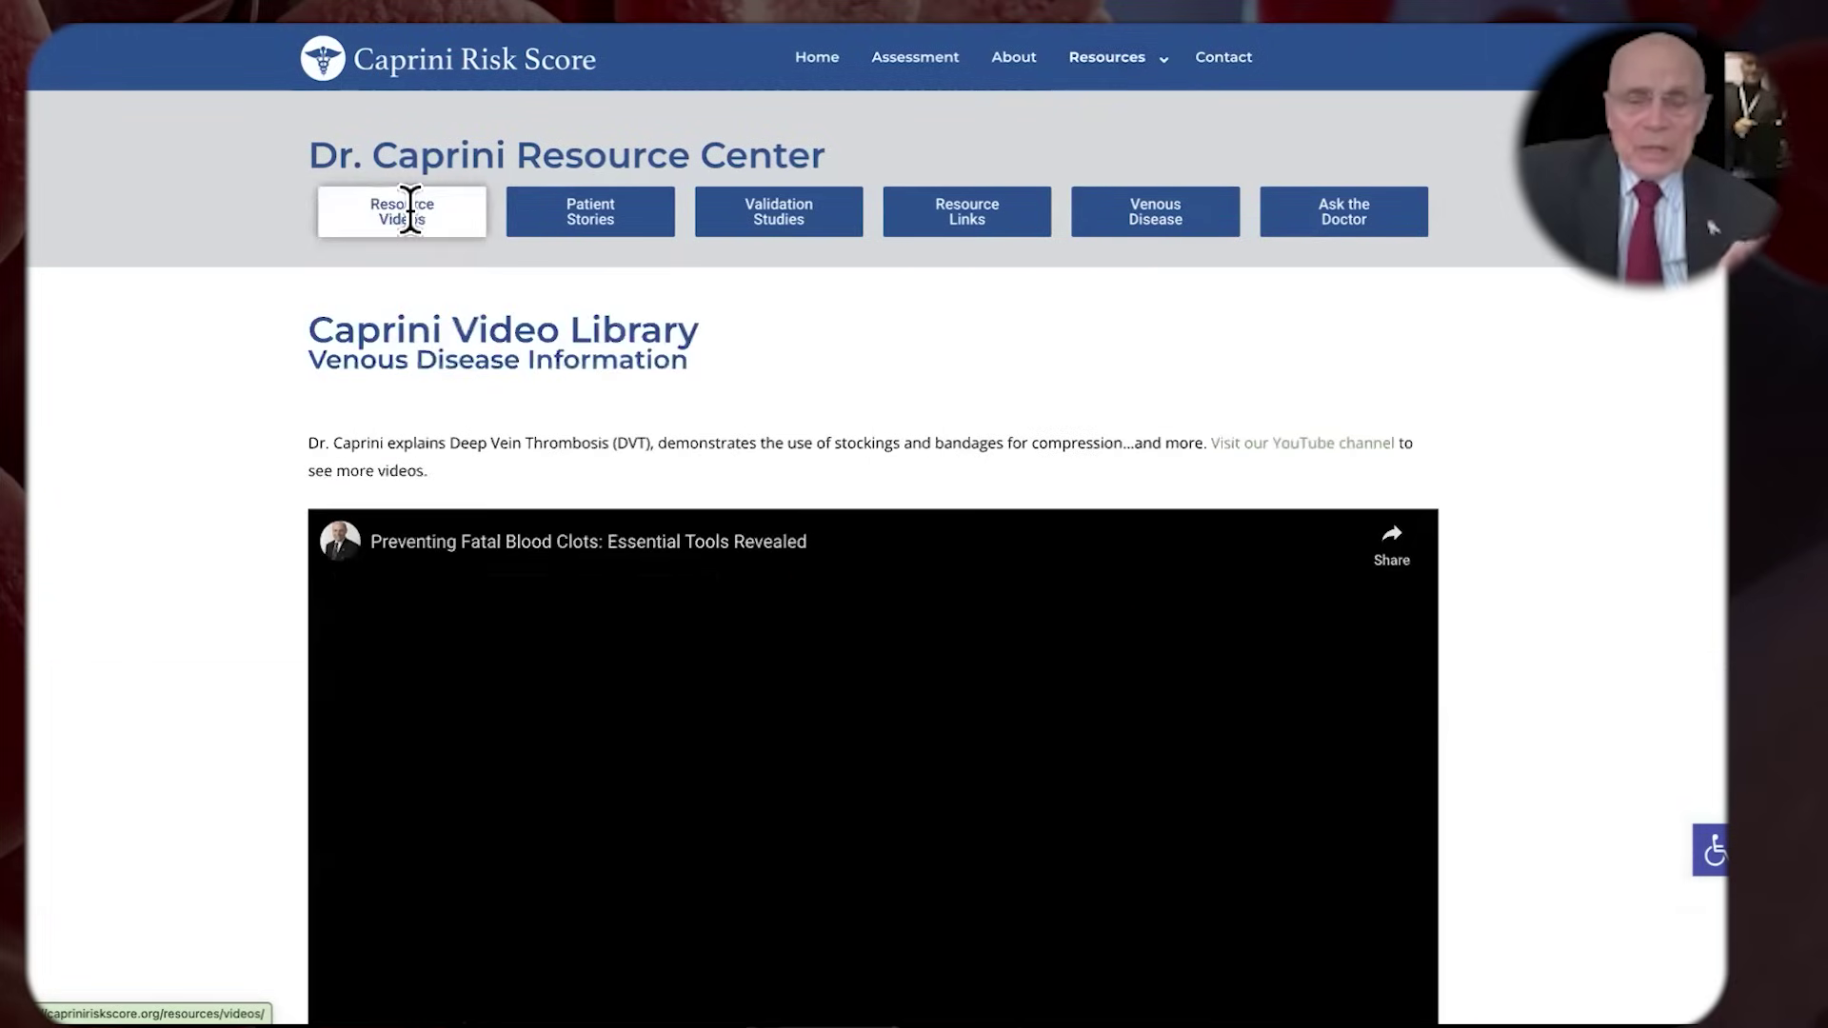
scroll(563, 692, down, 5)
scroll(565, 692, down, 10)
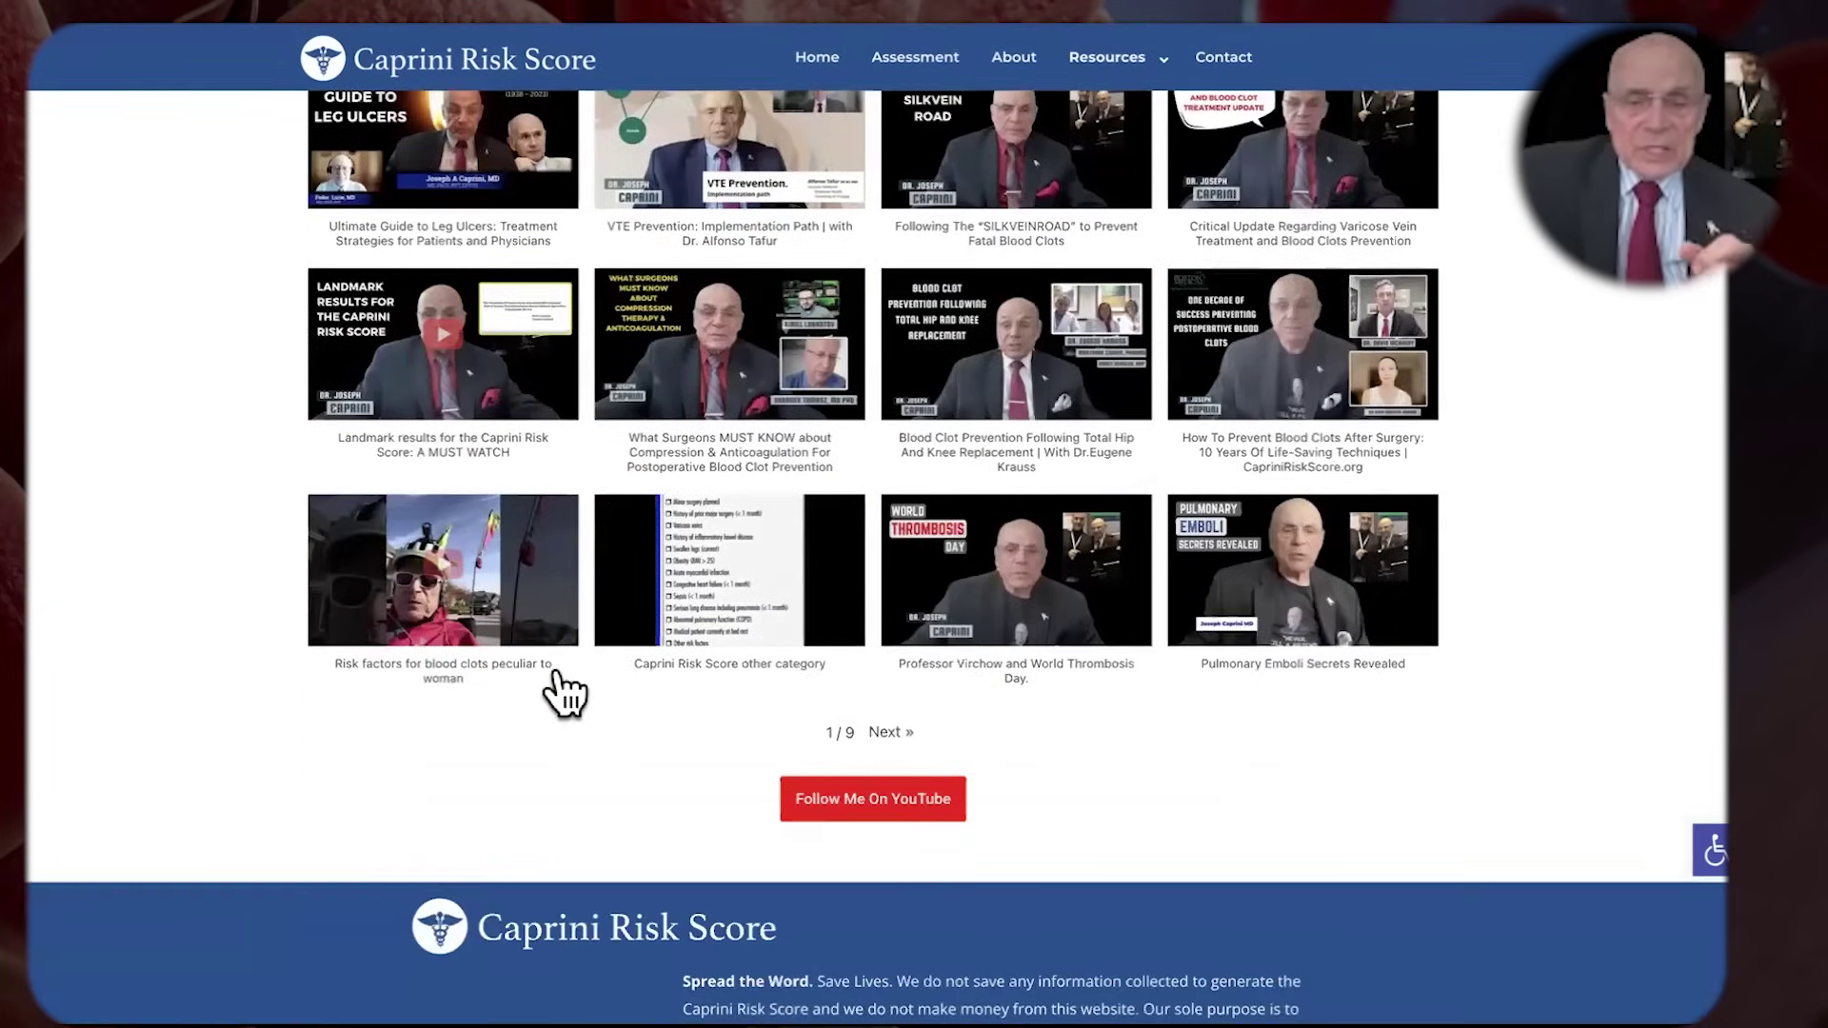
scroll(568, 694, up, 4)
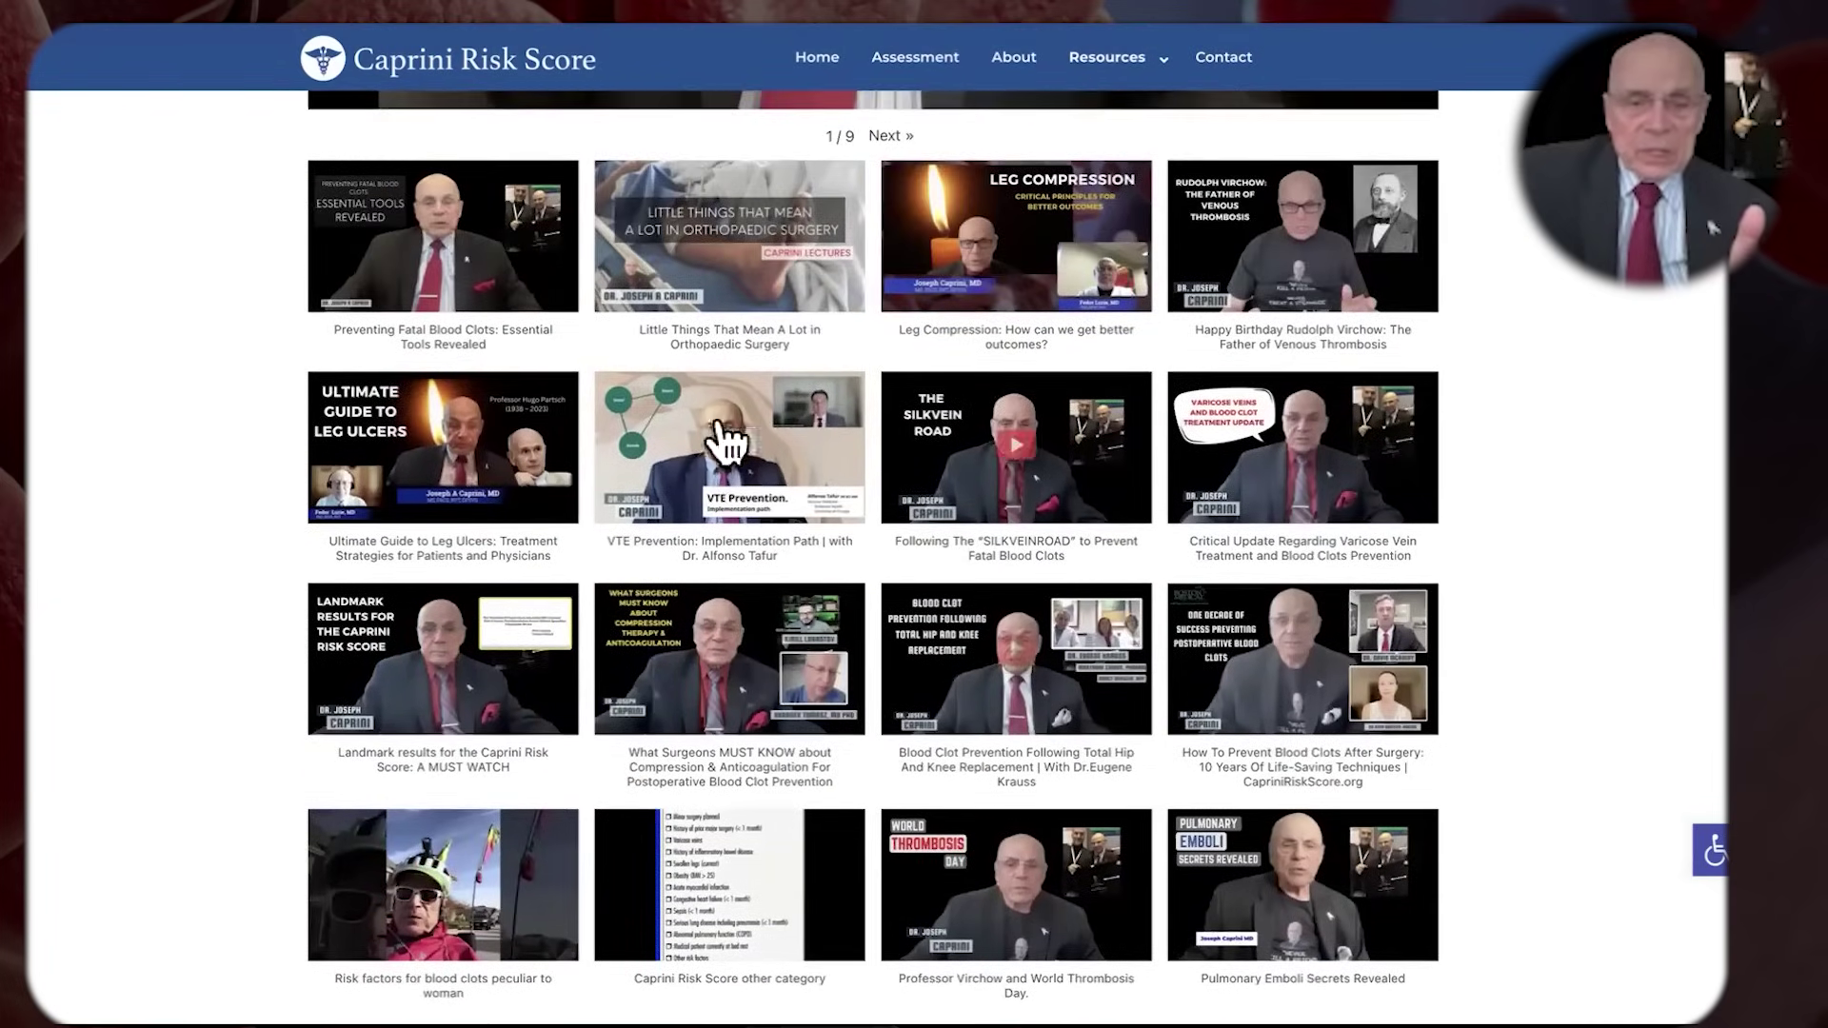
scroll(442, 452, up, 2)
Play the Ultimate Guide to Leg Ulcers video and pause it at 0:14
click(440, 453)
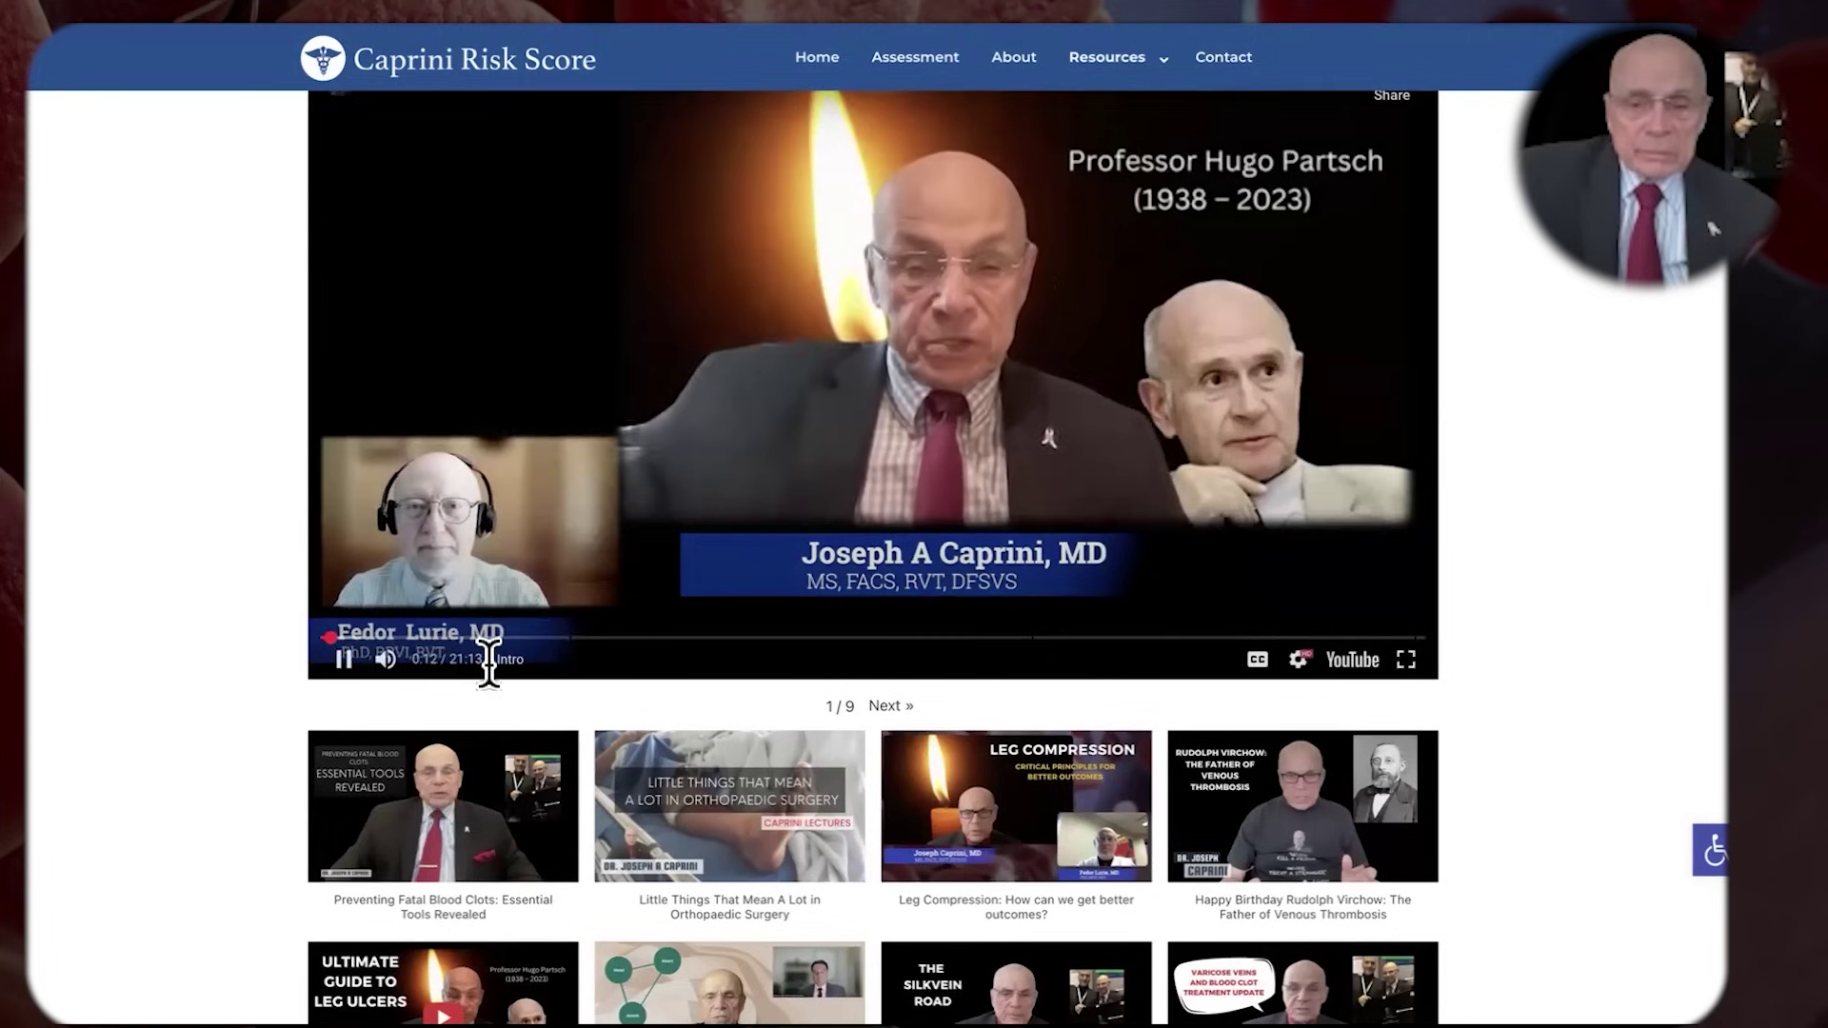
click(347, 659)
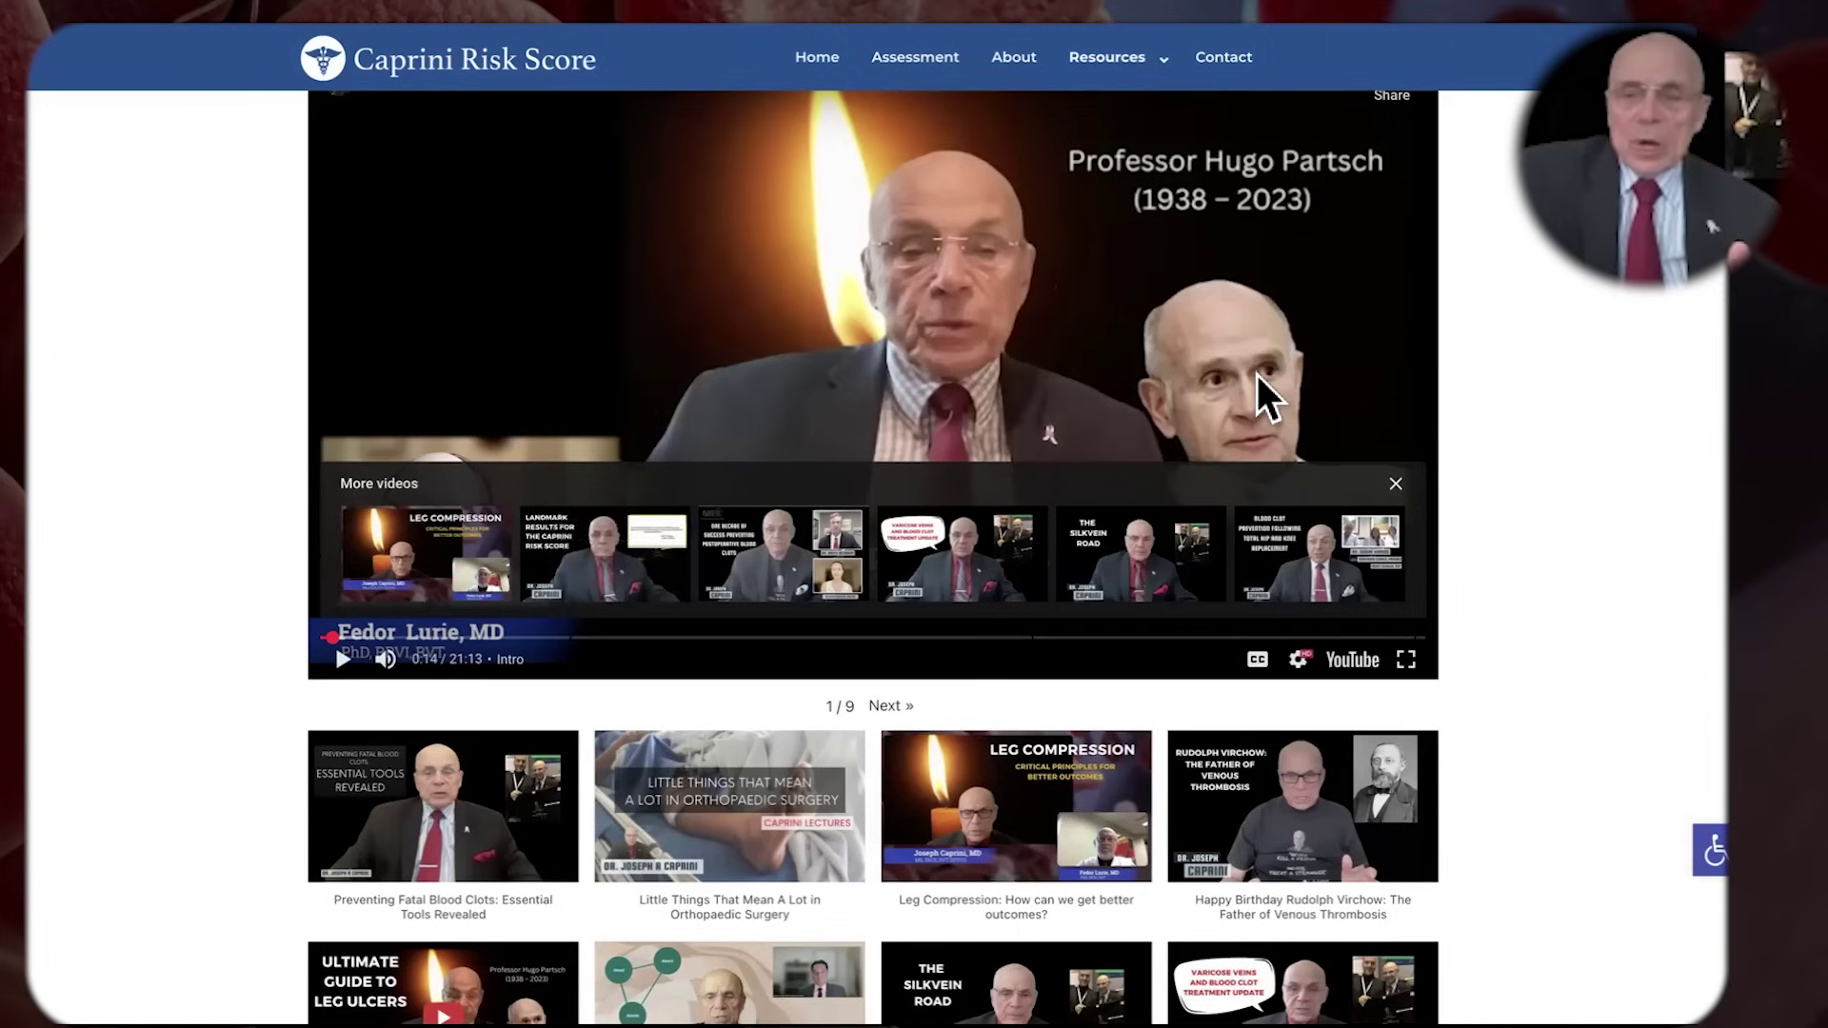
scroll(716, 381, down, 7)
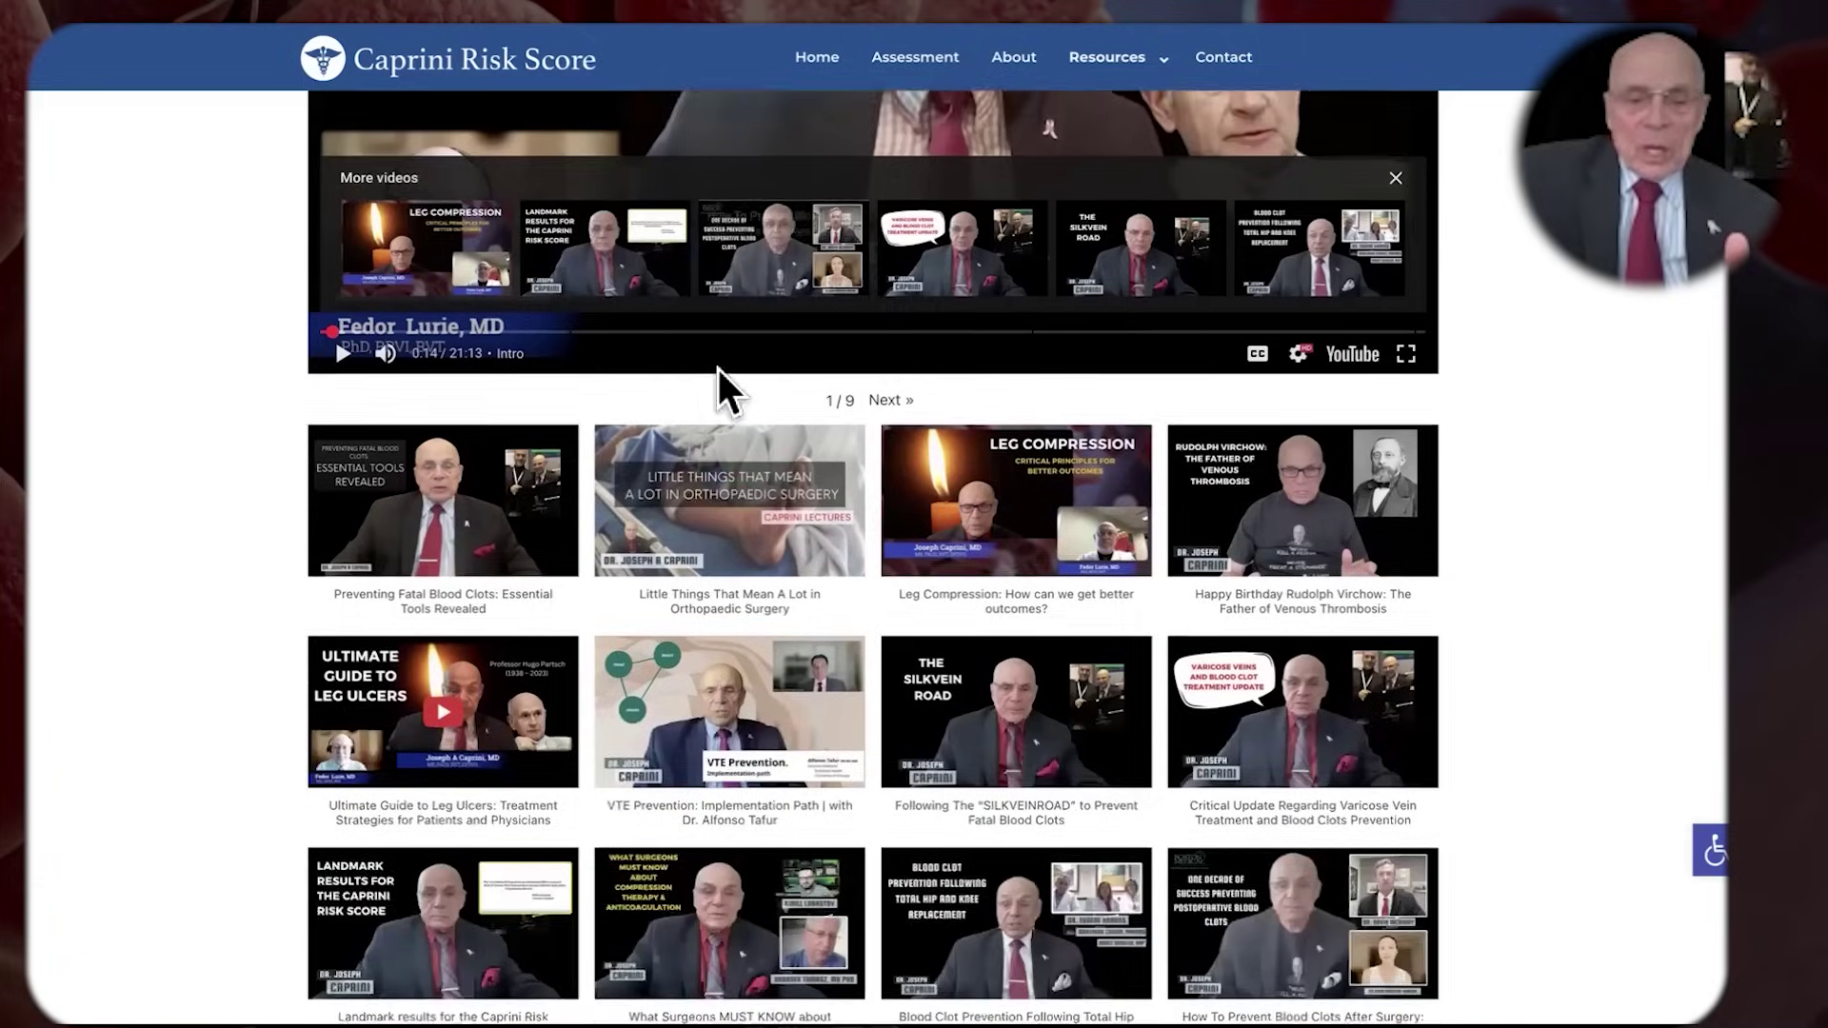
scroll(724, 381, down, 3)
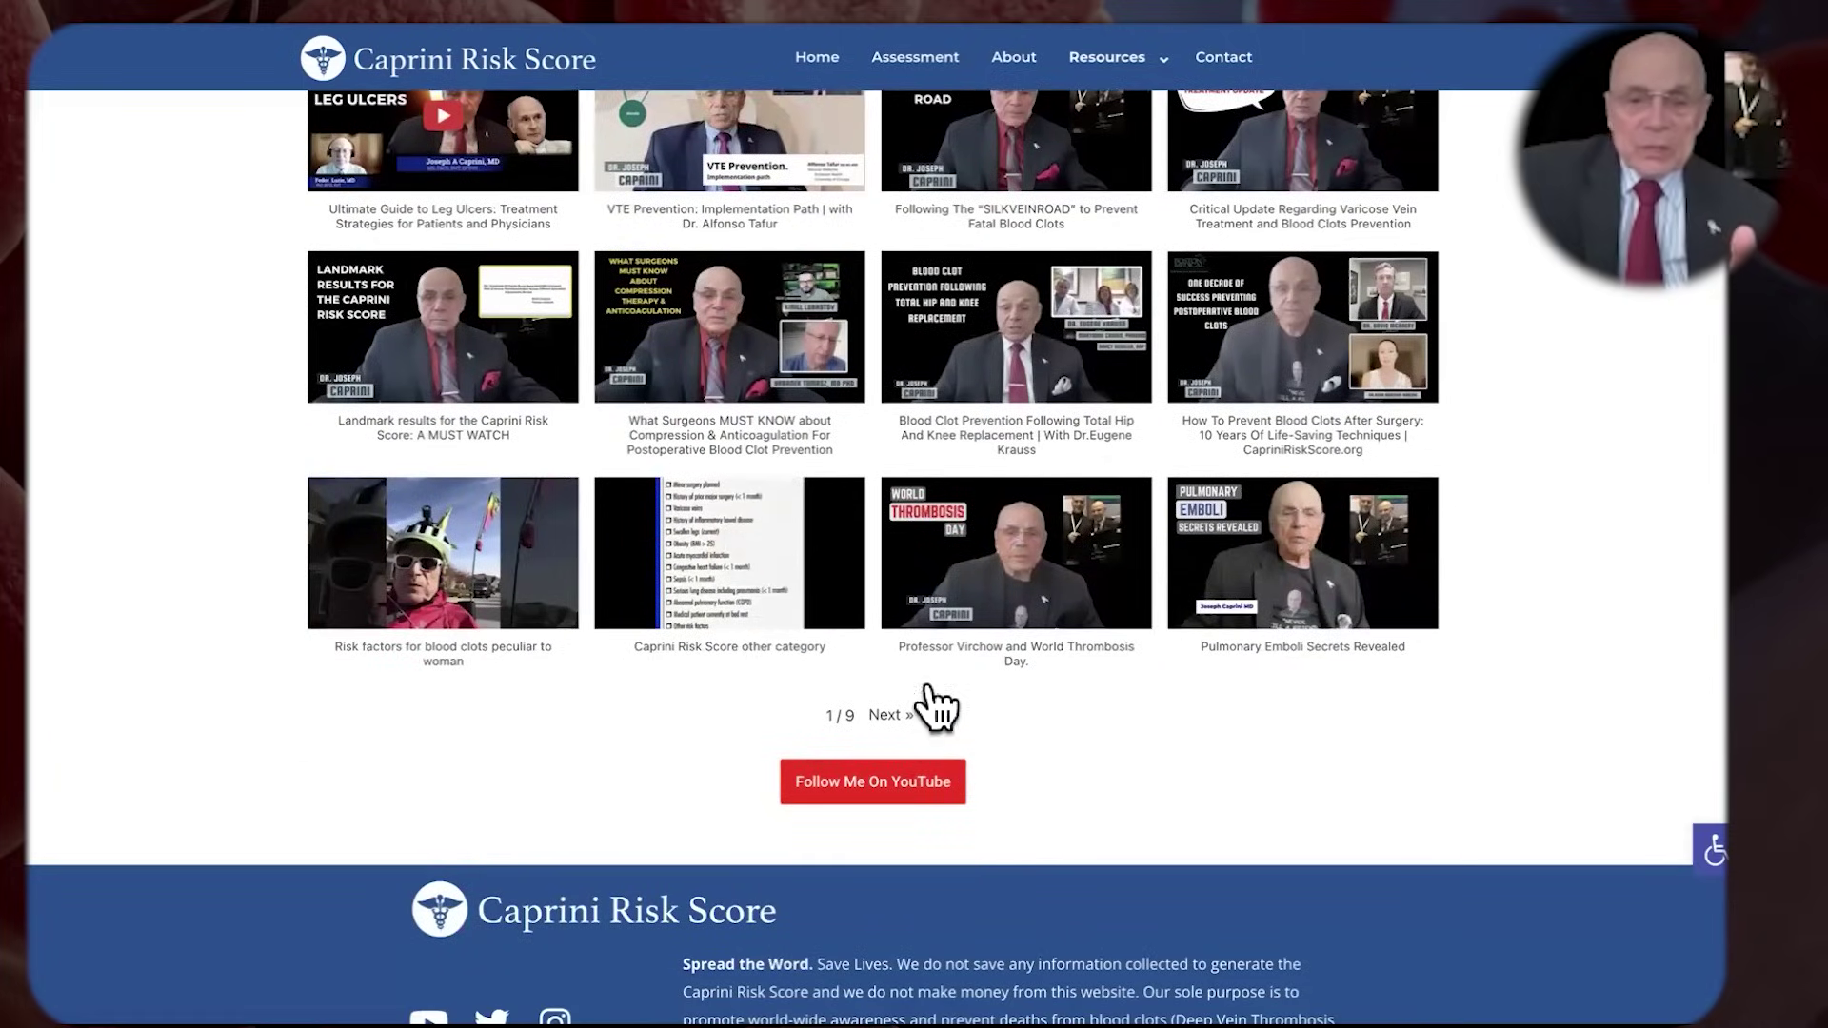
scroll(1048, 519, up, 5)
scroll(1047, 519, up, 7)
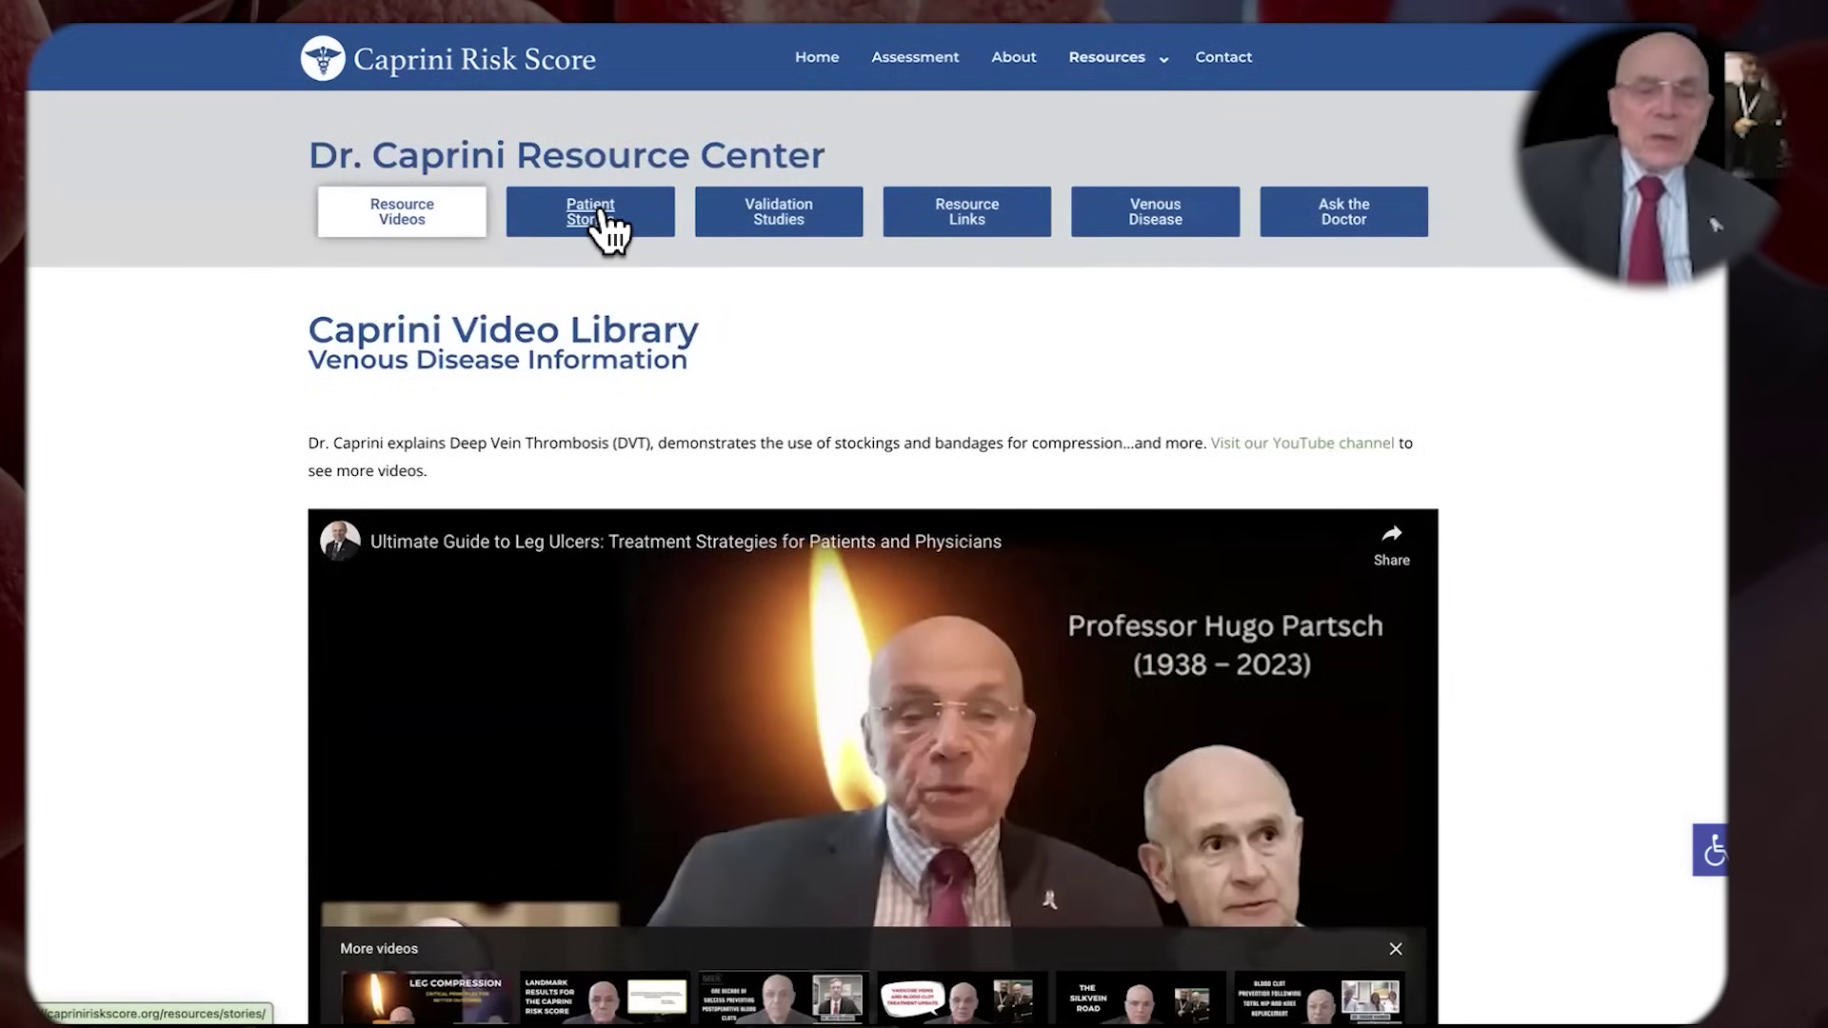
Open Patient Stories and scroll through the Car Crash Survivor Meets Health Care Hero videos
click(603, 221)
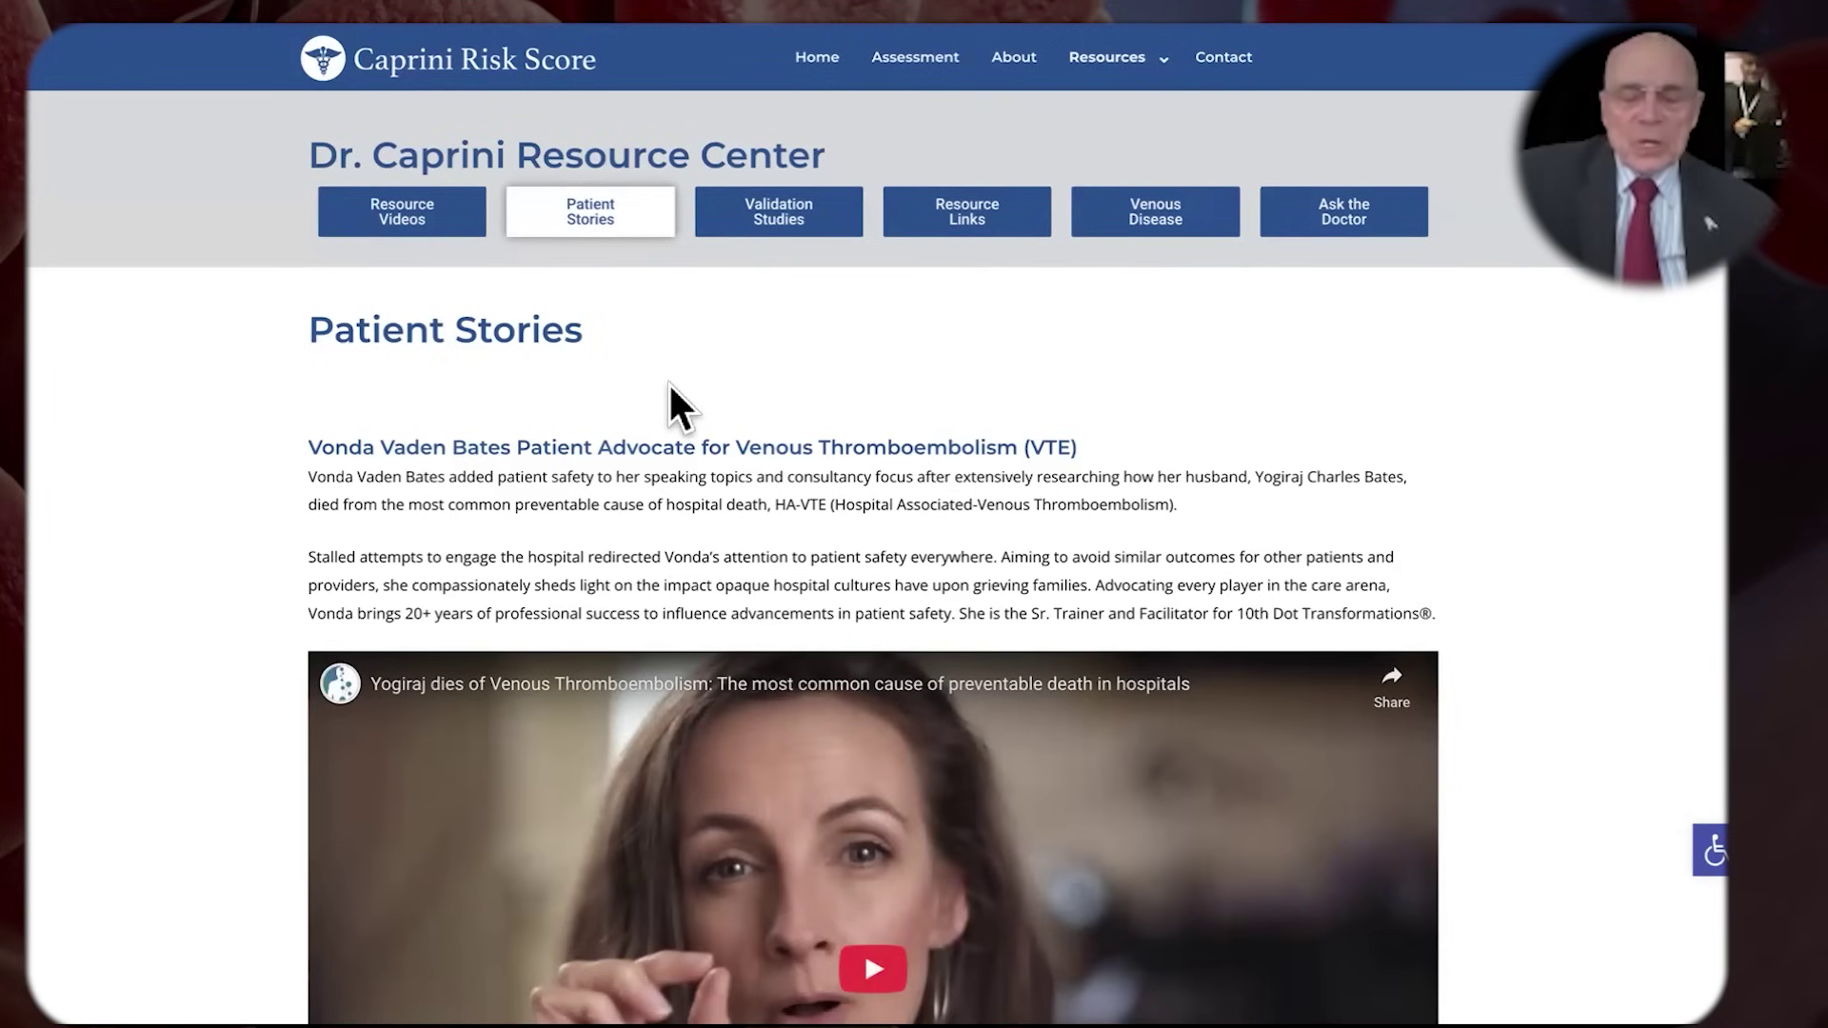
scroll(728, 476, down, 4)
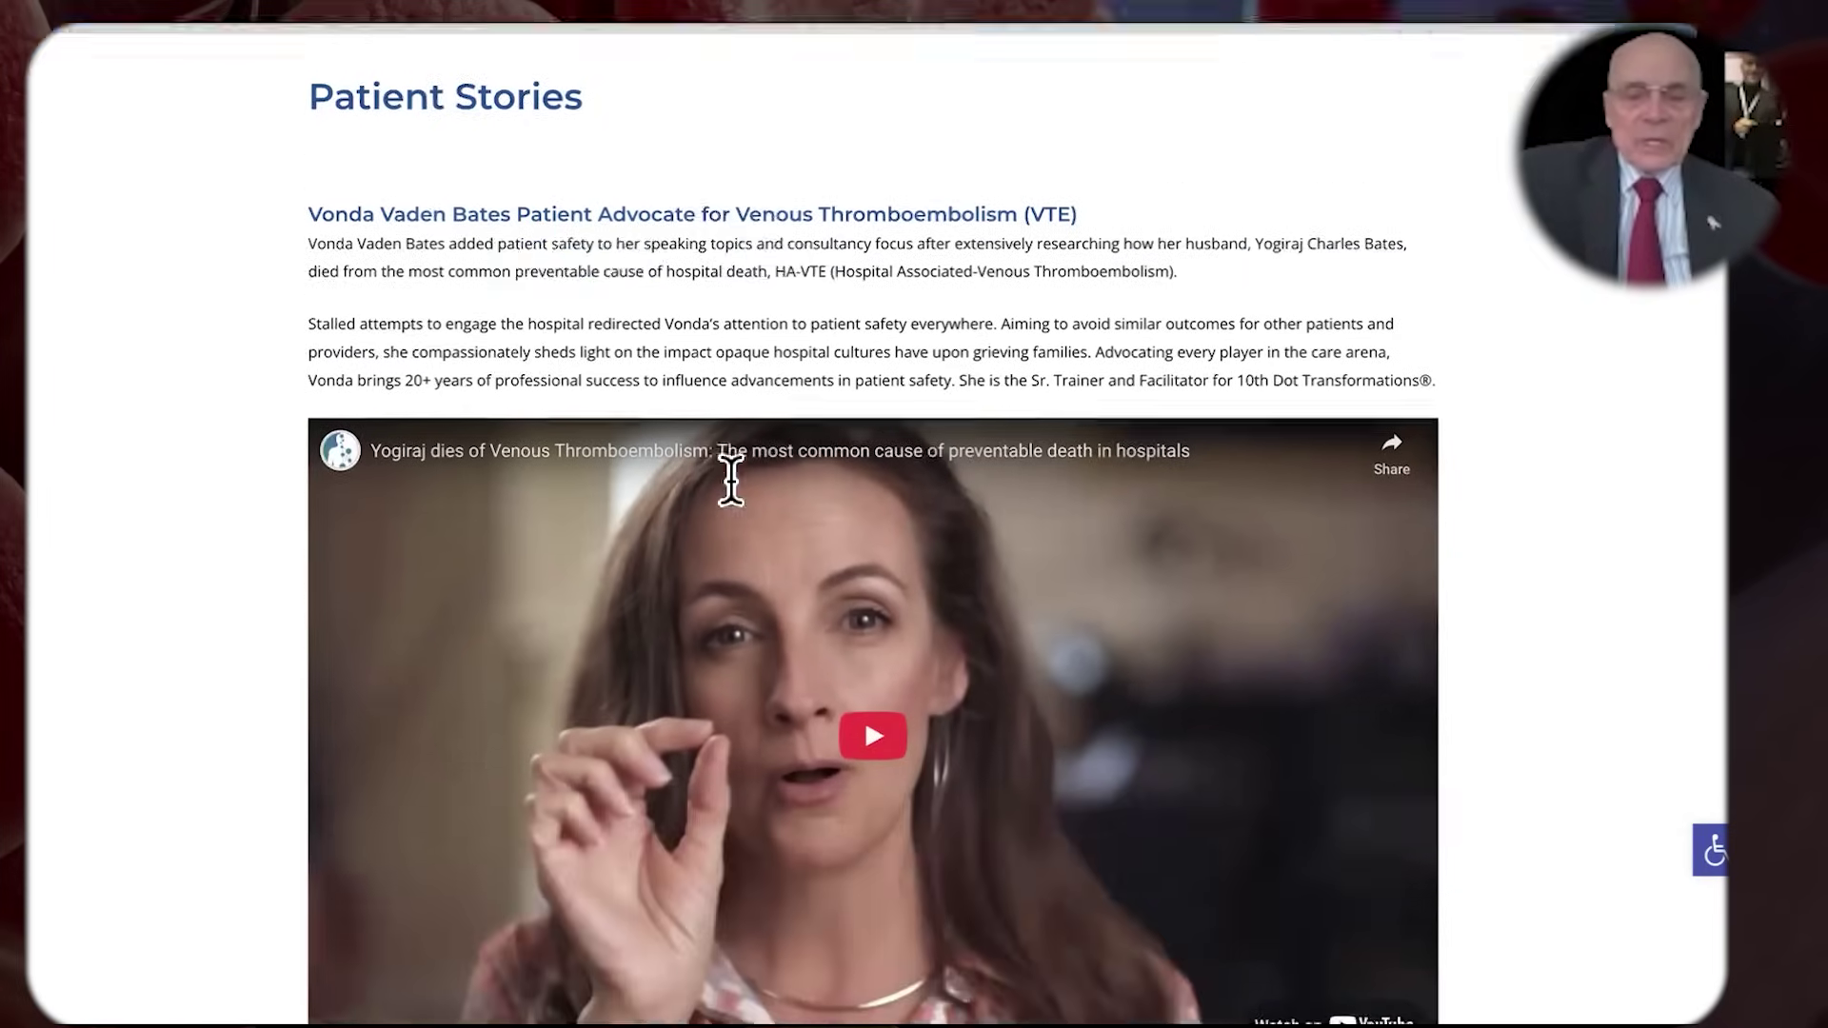
scroll(730, 481, down, 2)
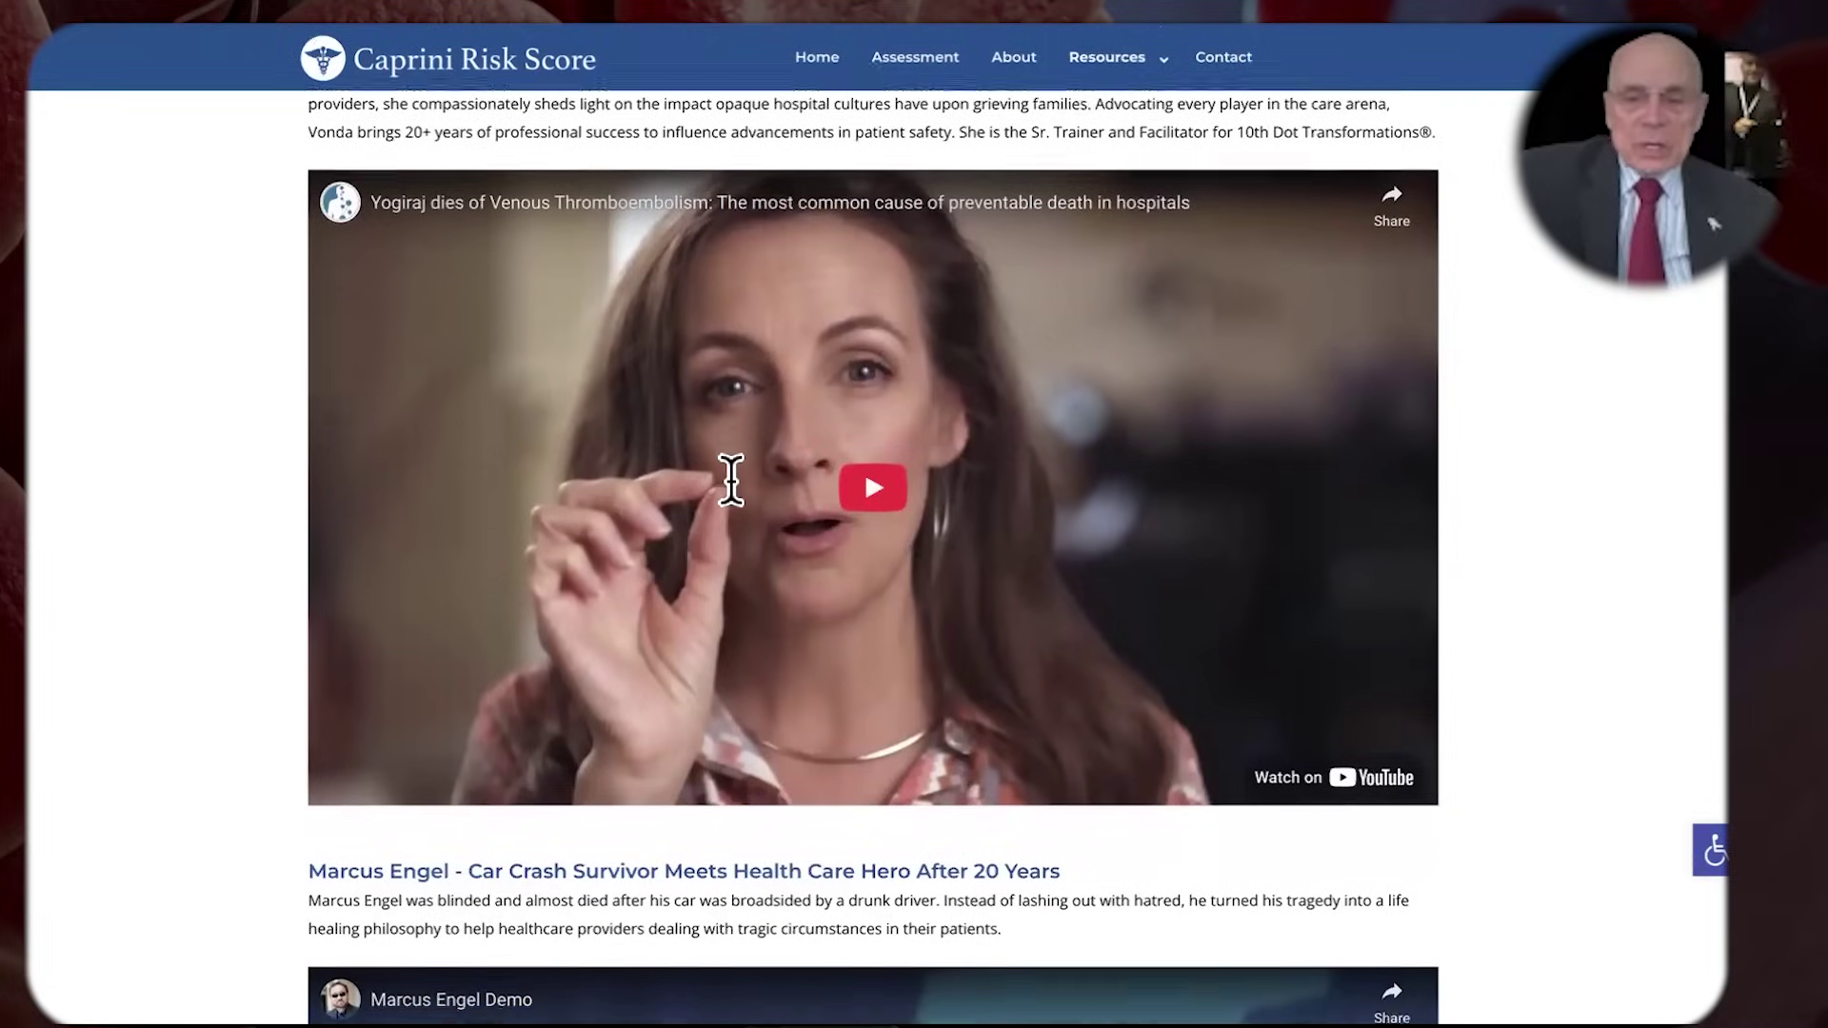
scroll(730, 481, down, 1)
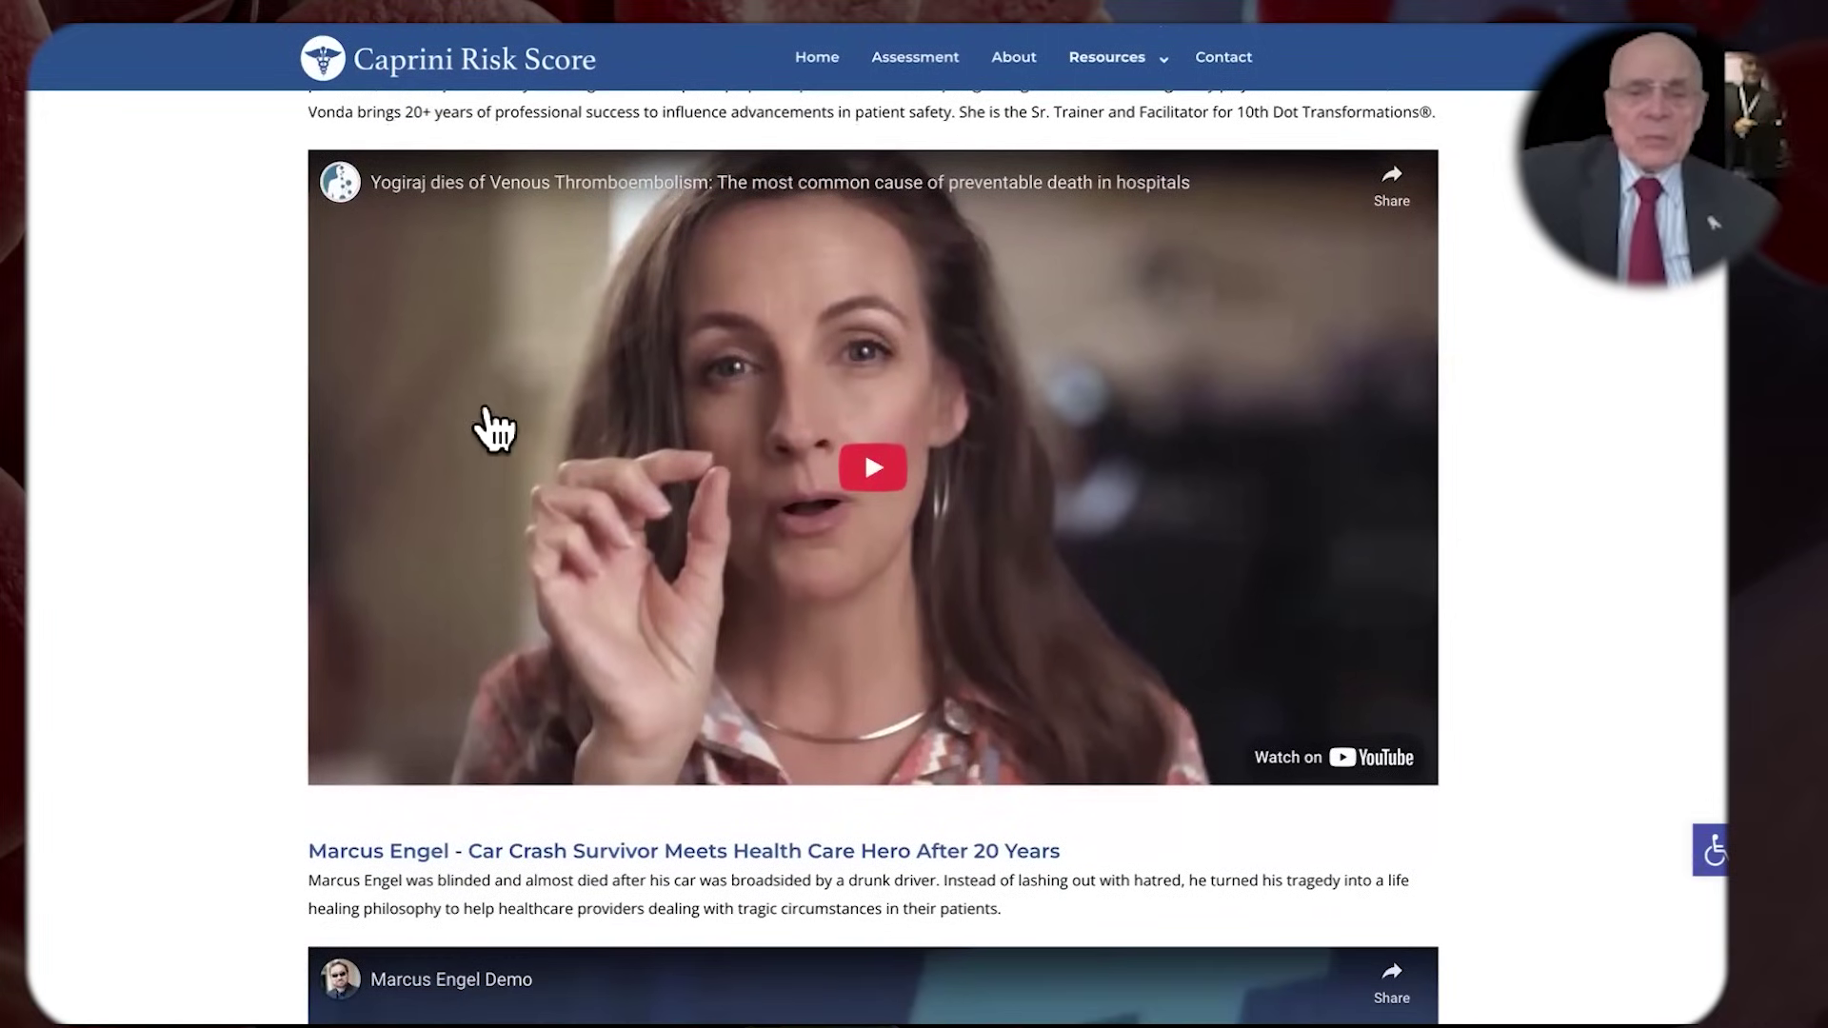
scroll(865, 324, up, 2)
scroll(866, 334, up, 2)
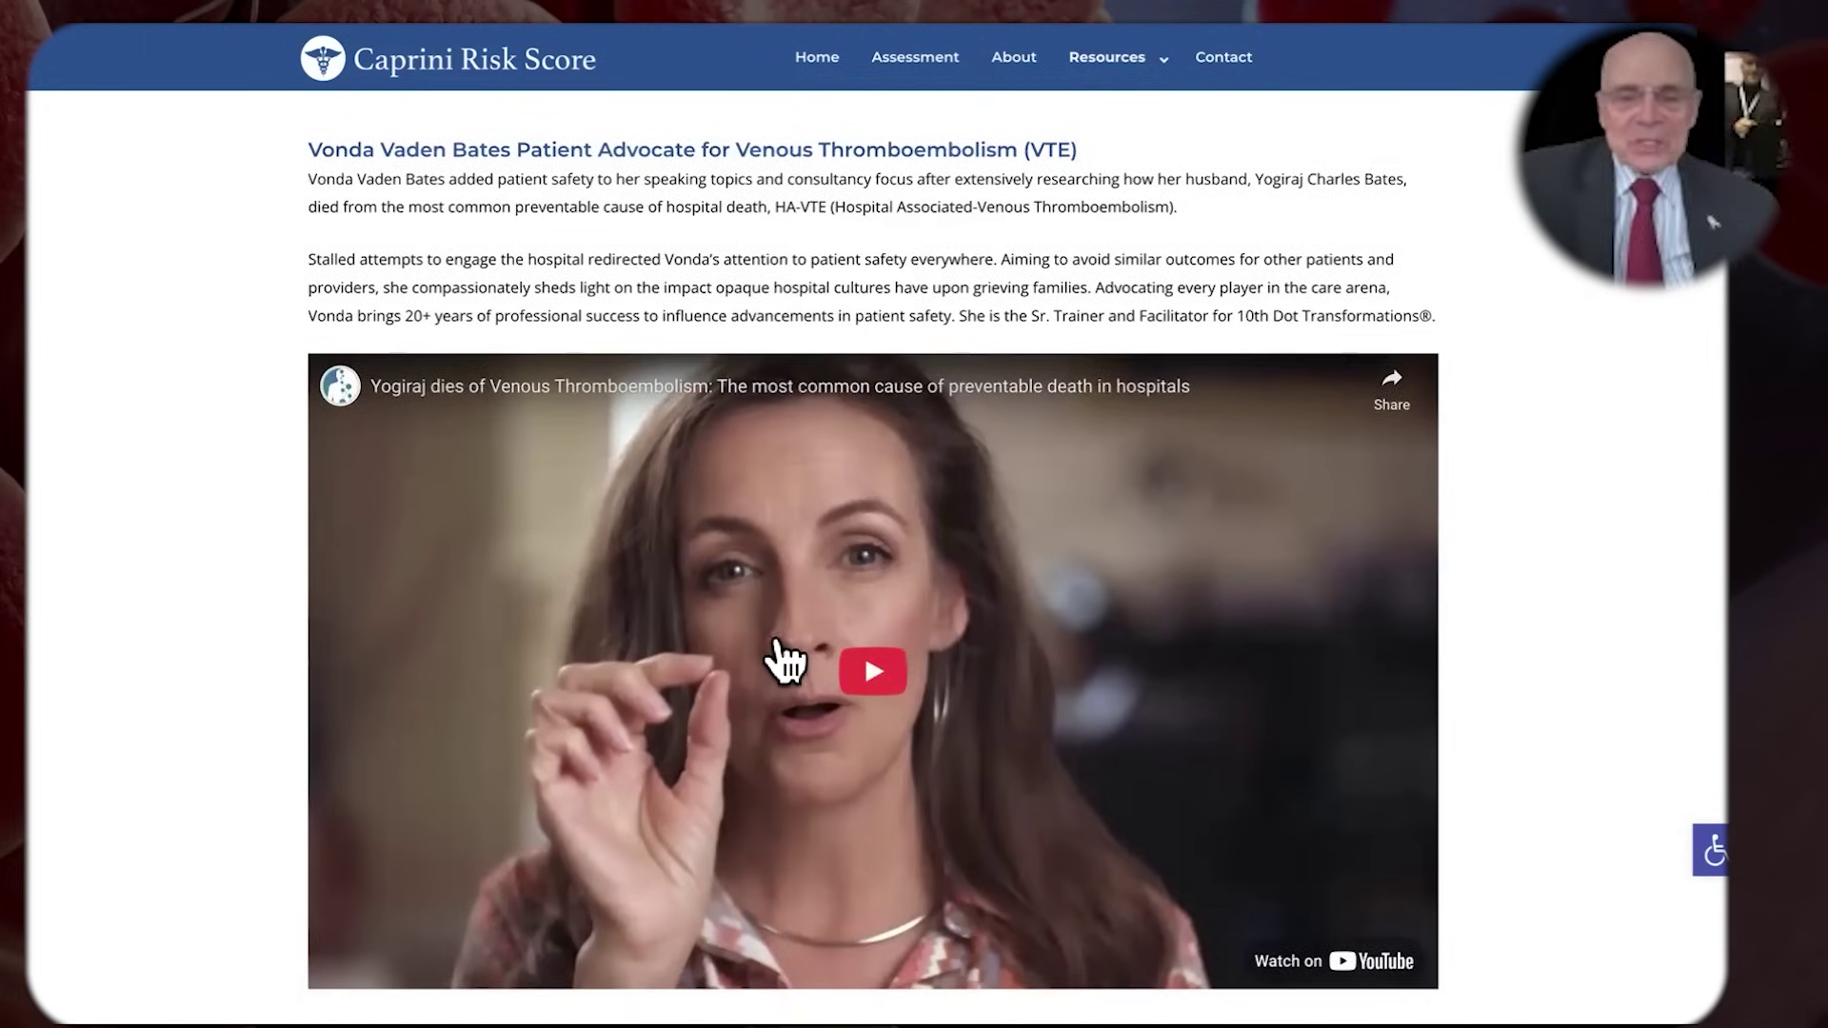
scroll(836, 632, down, 3)
scroll(829, 632, down, 1)
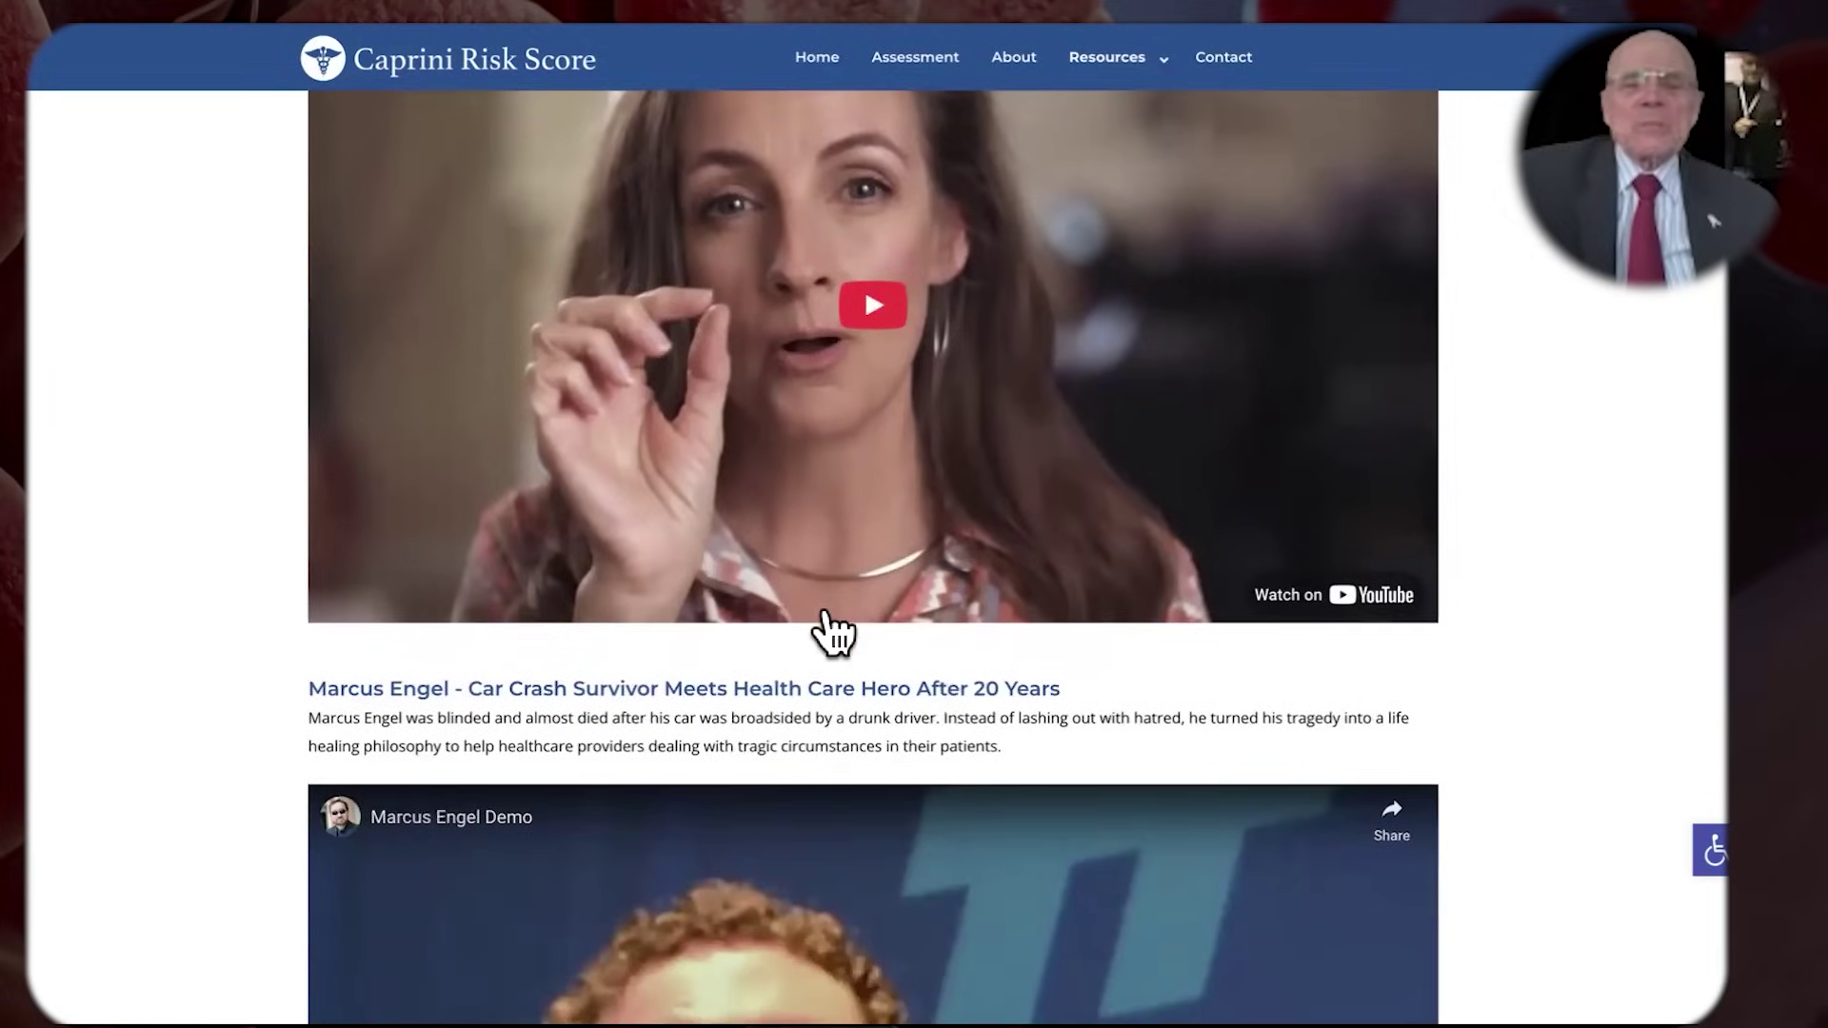
scroll(815, 584, down, 1)
scroll(837, 588, down, 5)
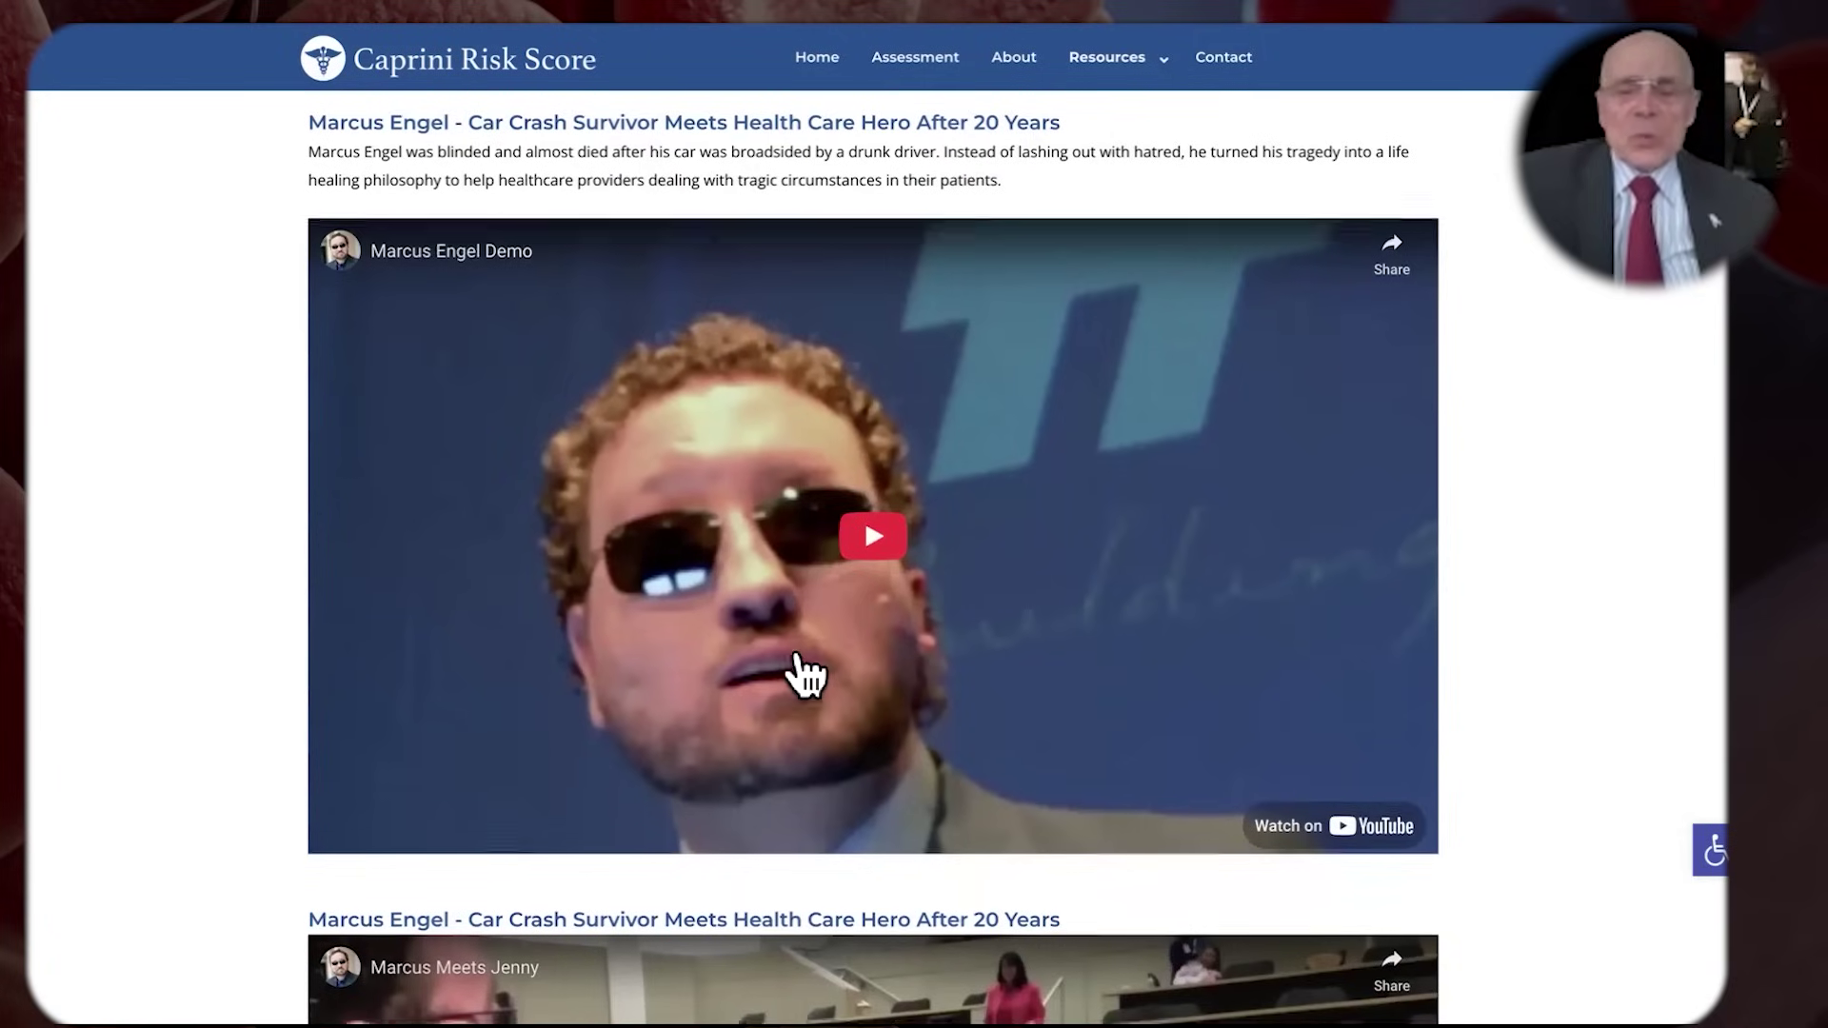
Scroll down to the Emily's Promise leg-fracture story and start its video
scroll(804, 671, down, 9)
scroll(804, 671, down, 15)
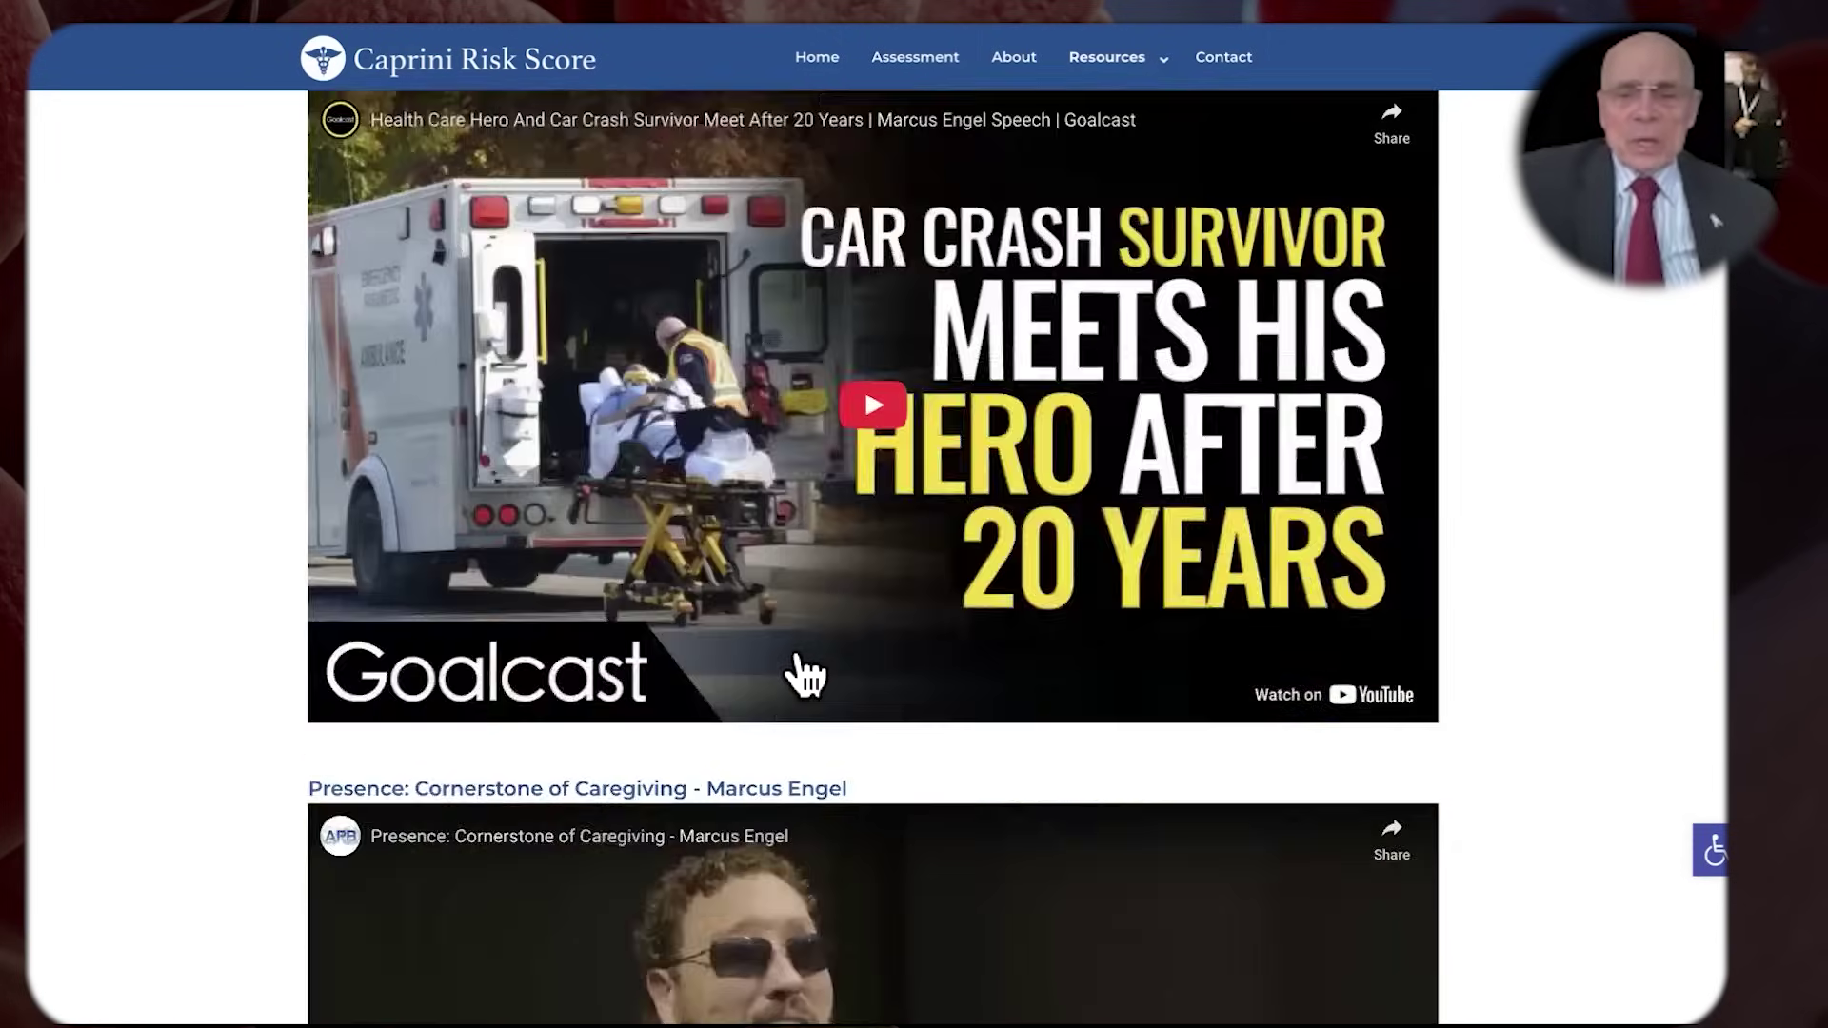
scroll(800, 674, down, 6)
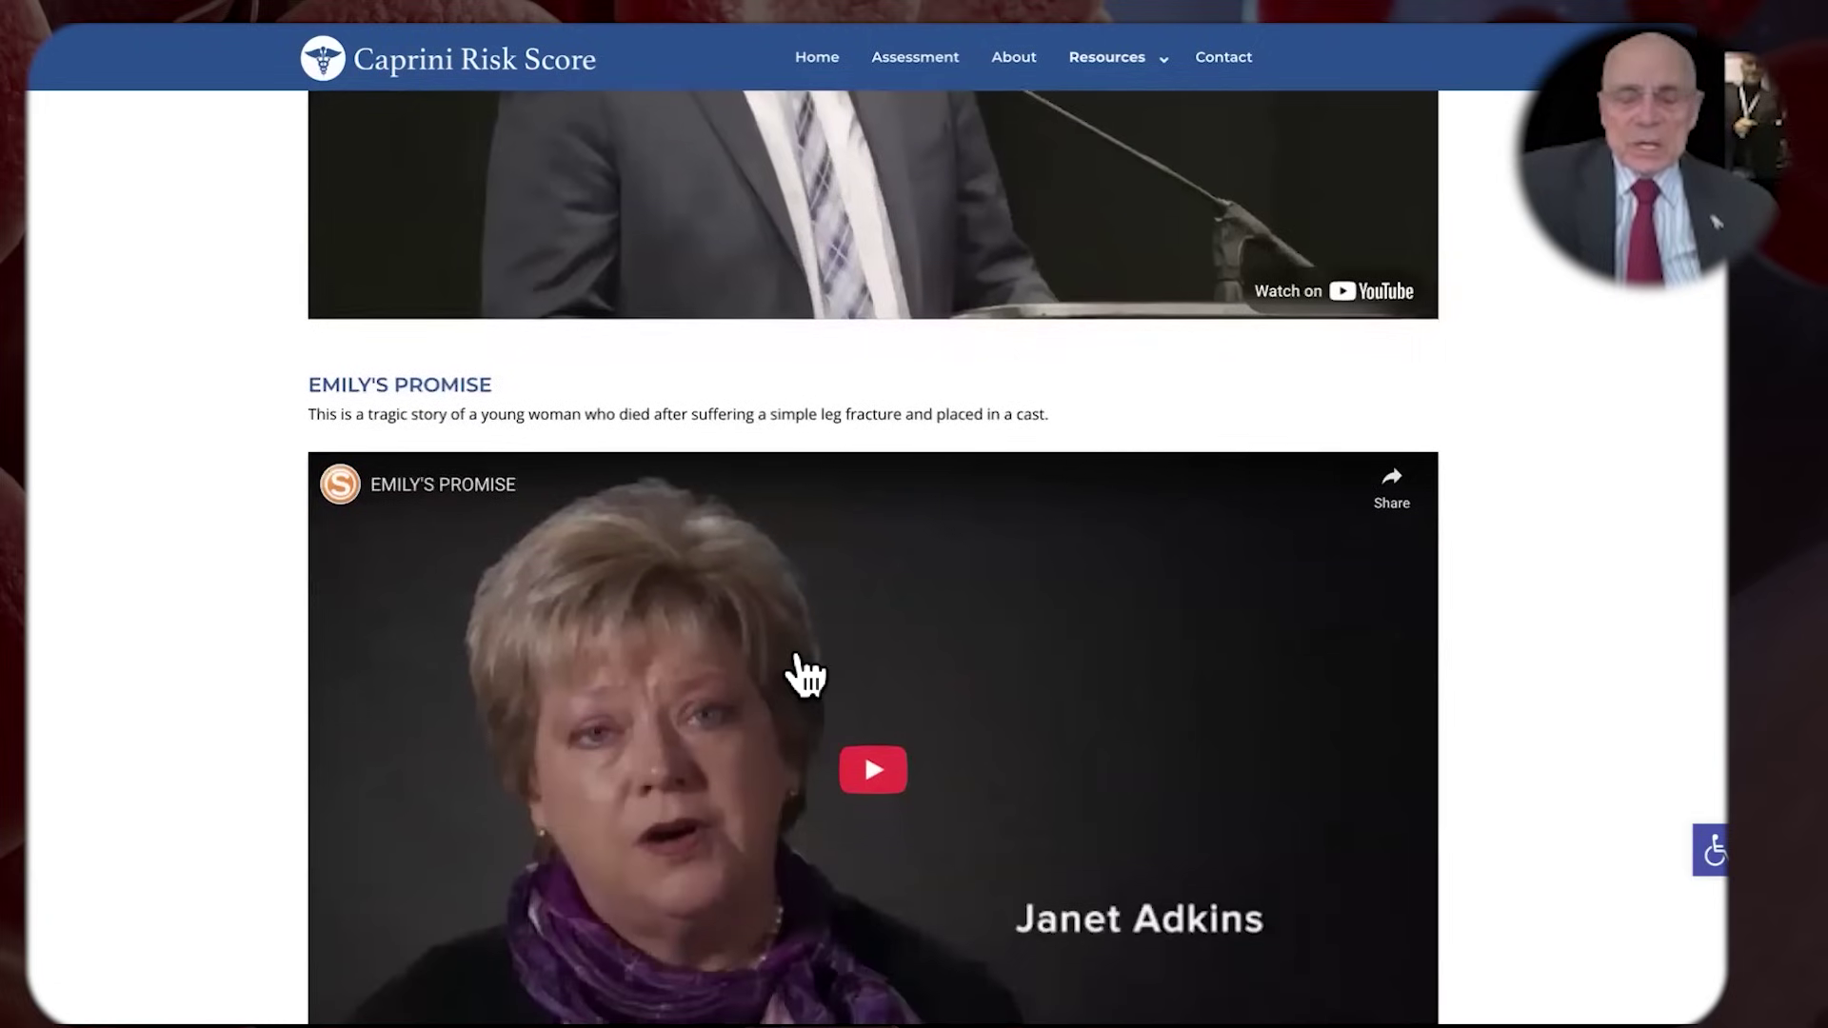
scroll(980, 673, down, 2)
scroll(993, 674, down, 1)
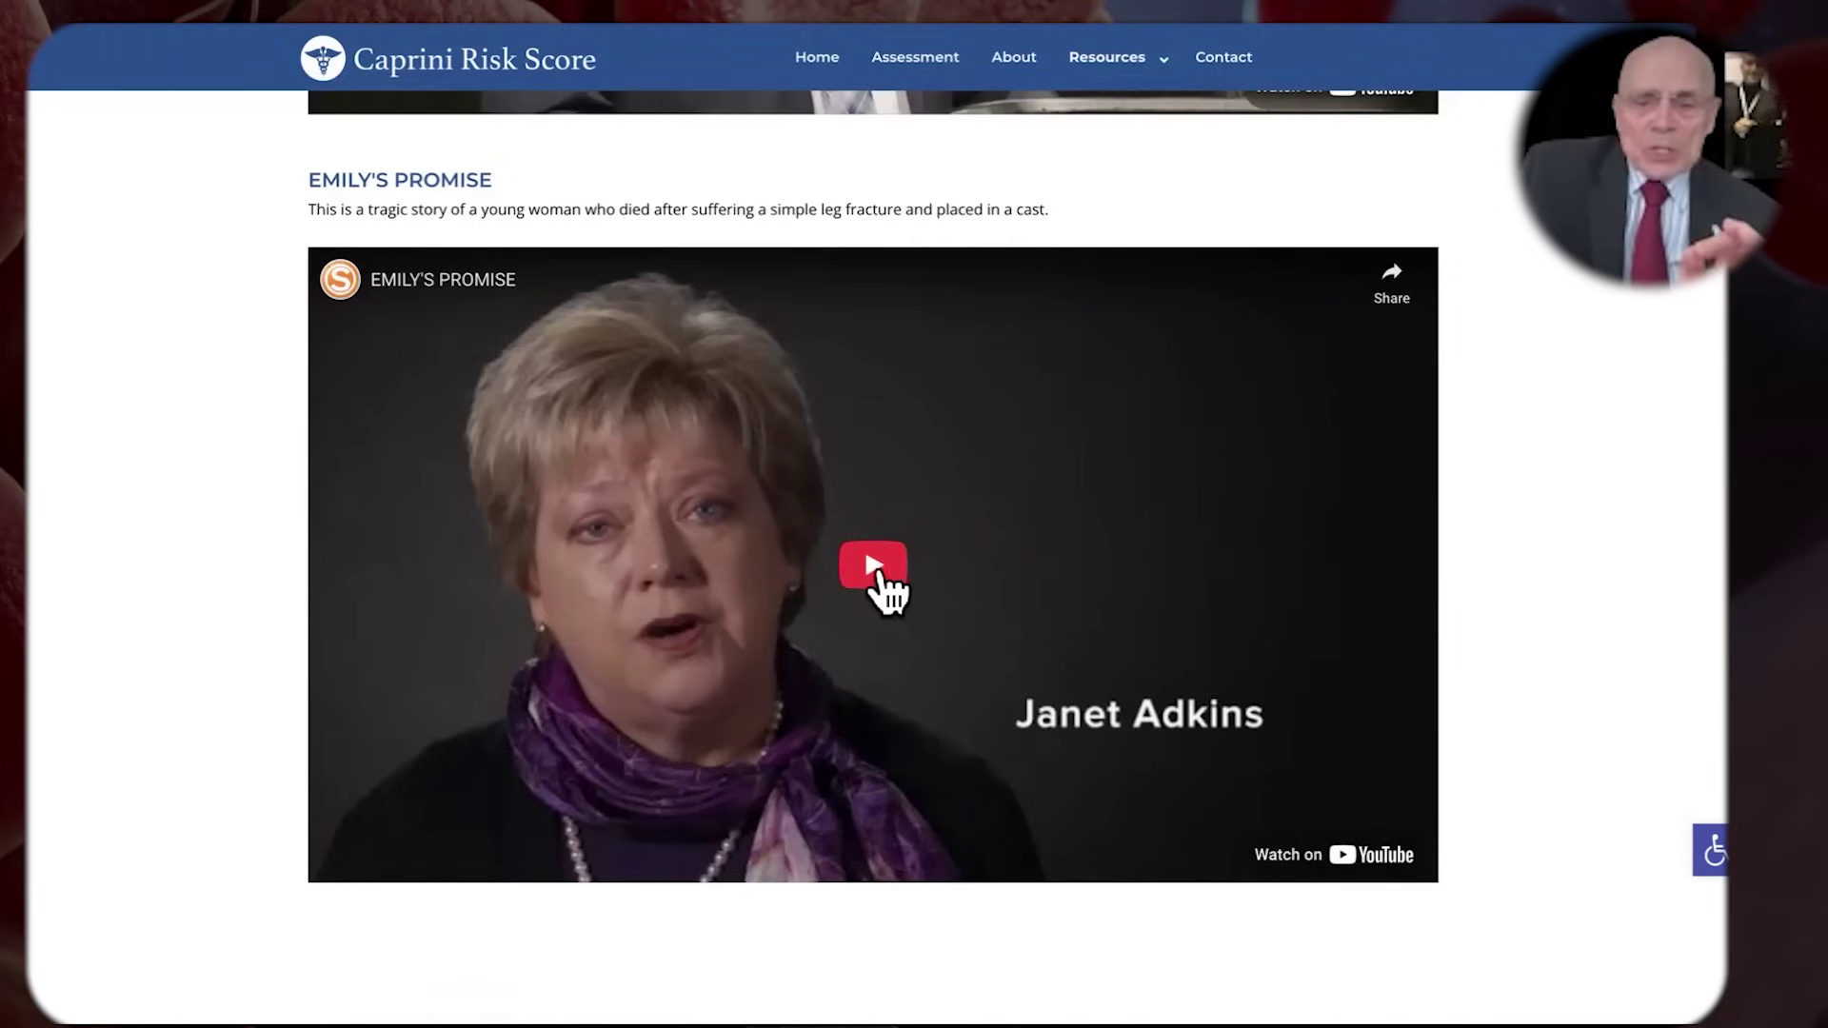
click(874, 565)
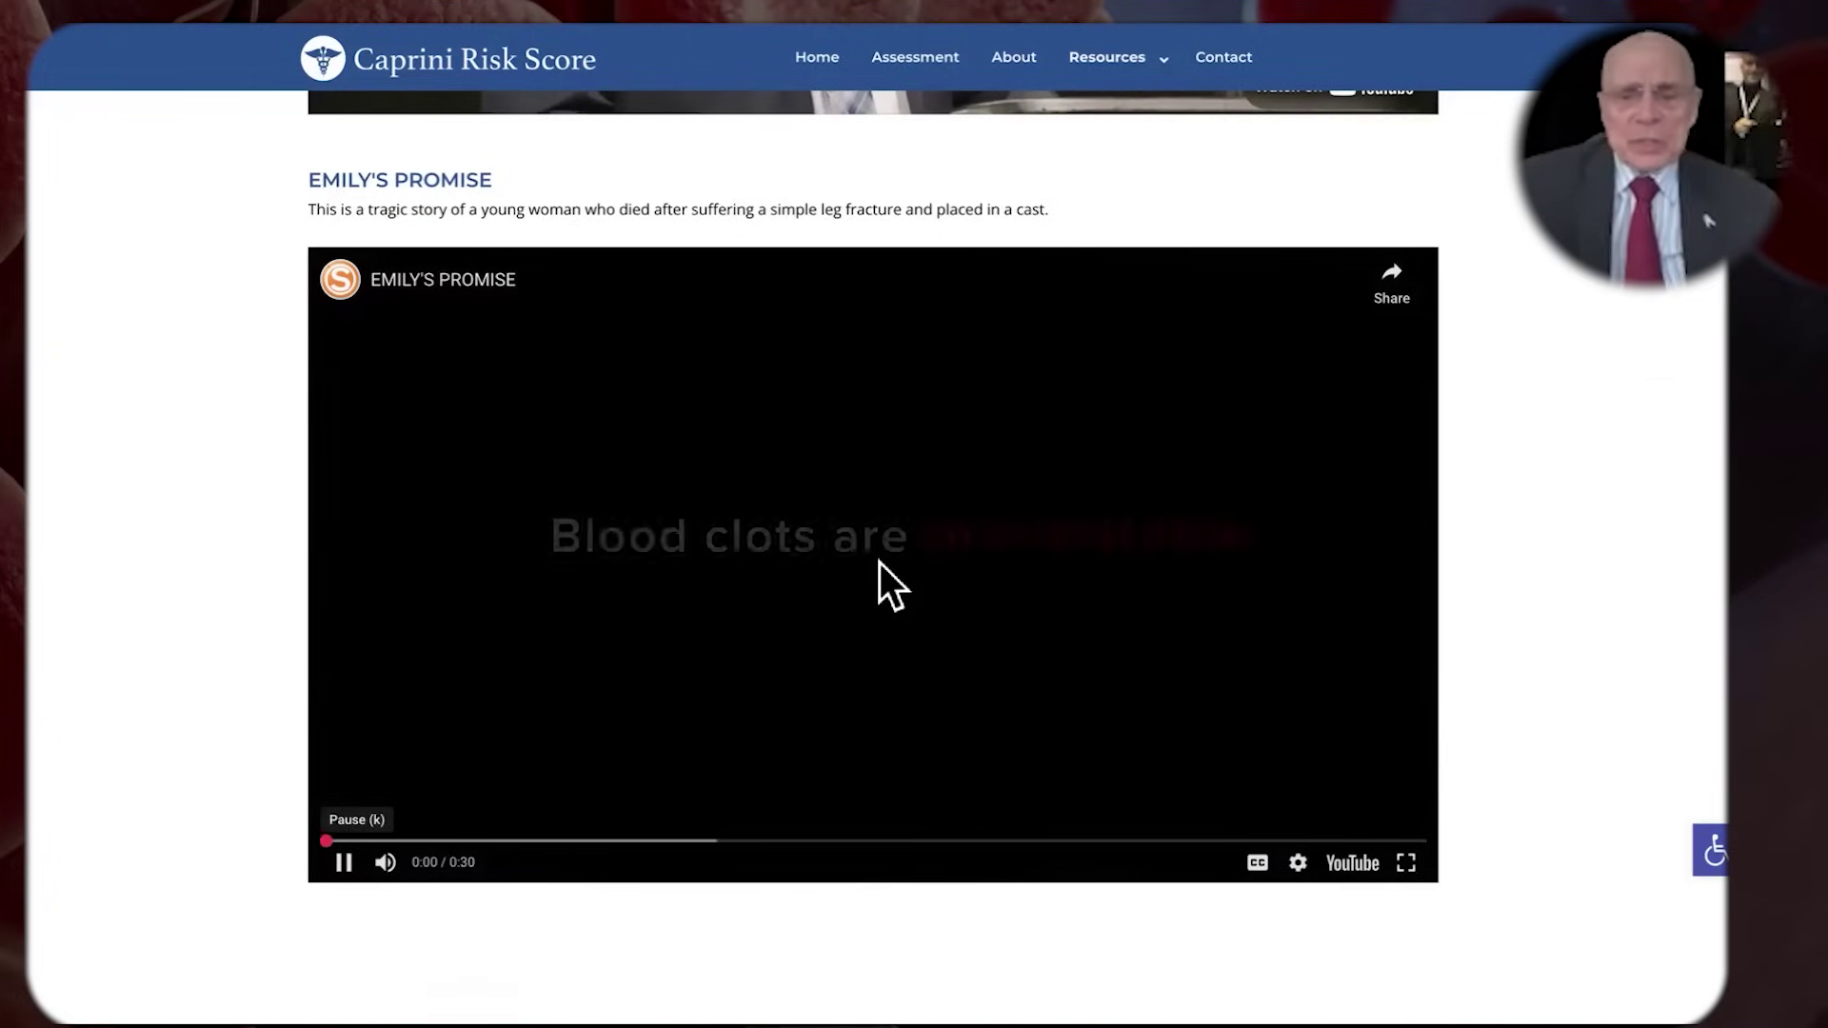